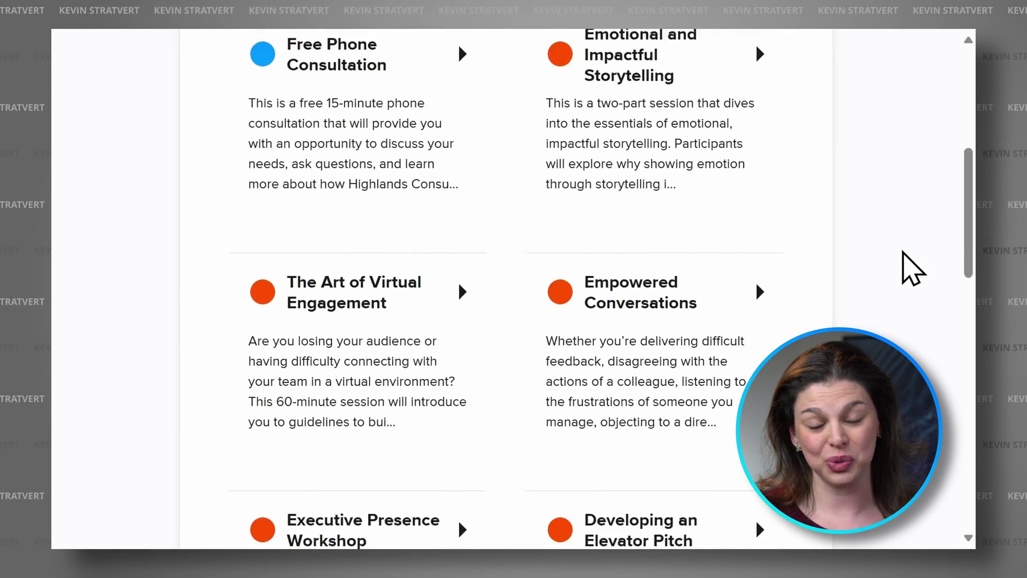
pyautogui.scroll(-2, 913, 269)
pyautogui.scroll(-2, 914, 269)
pyautogui.scroll(-2, 913, 269)
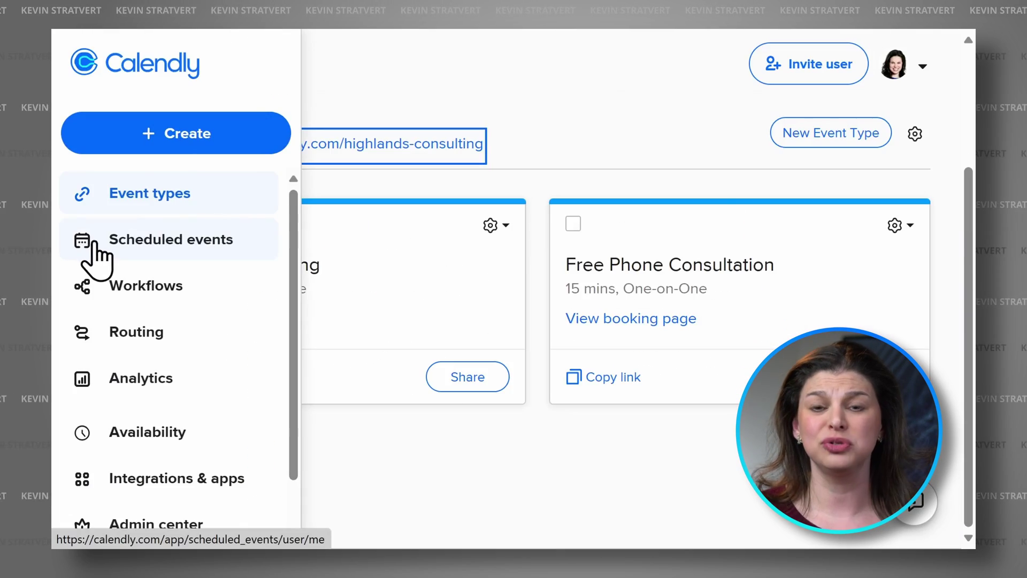
# View the Free Phone Consultation booking page's March 2024 date picker and time zone
pyautogui.click(93, 256)
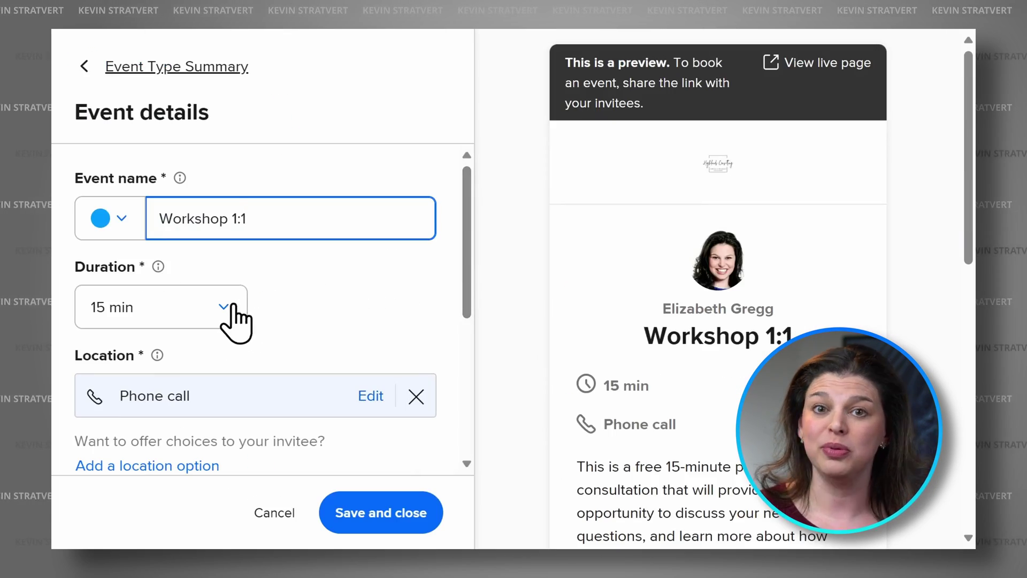
pyautogui.click(228, 309)
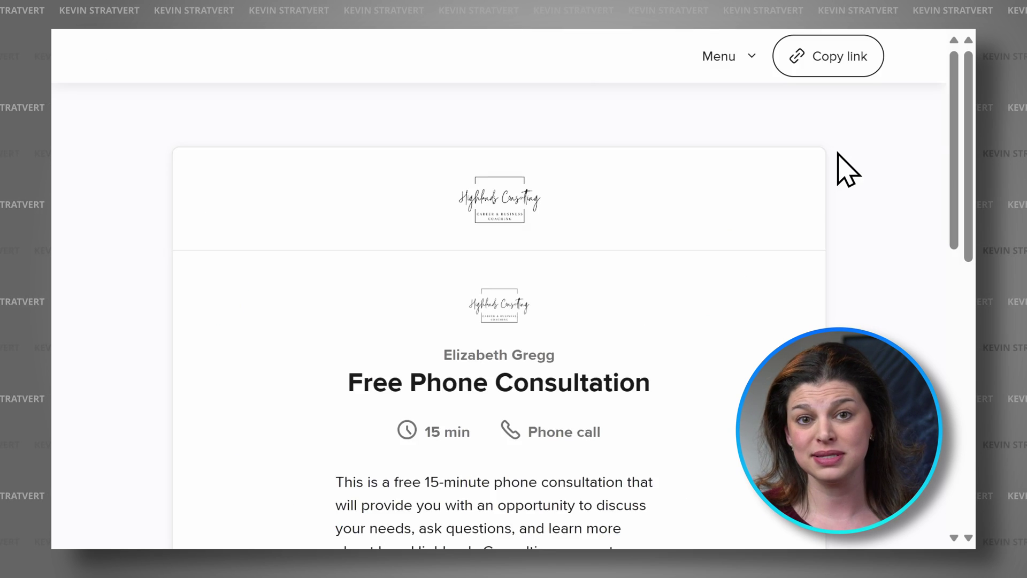
pyautogui.scroll(-3, 839, 161)
pyautogui.scroll(-1, 839, 161)
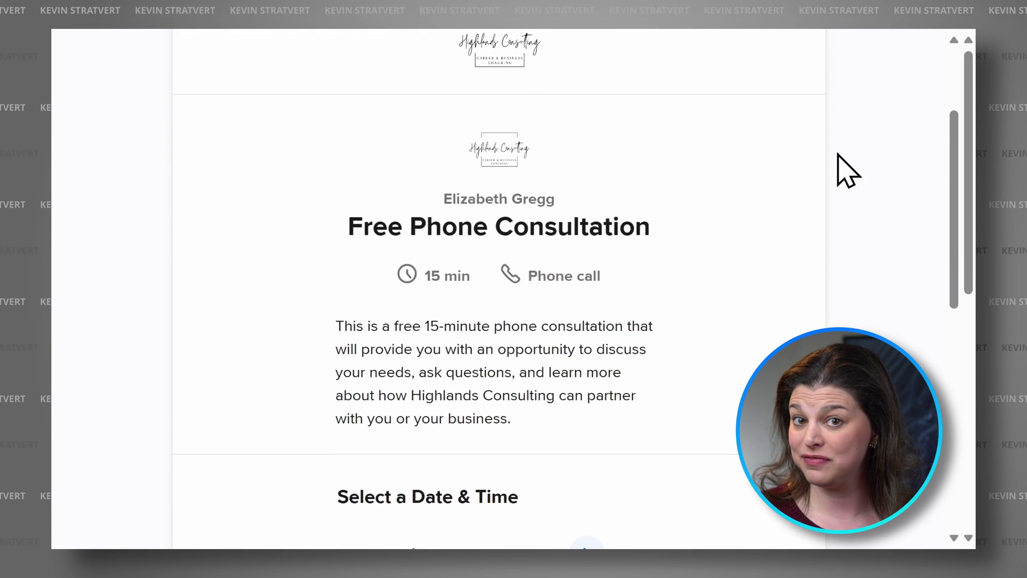
pyautogui.scroll(-2, 839, 160)
pyautogui.scroll(-1, 838, 160)
pyautogui.scroll(-1, 838, 160)
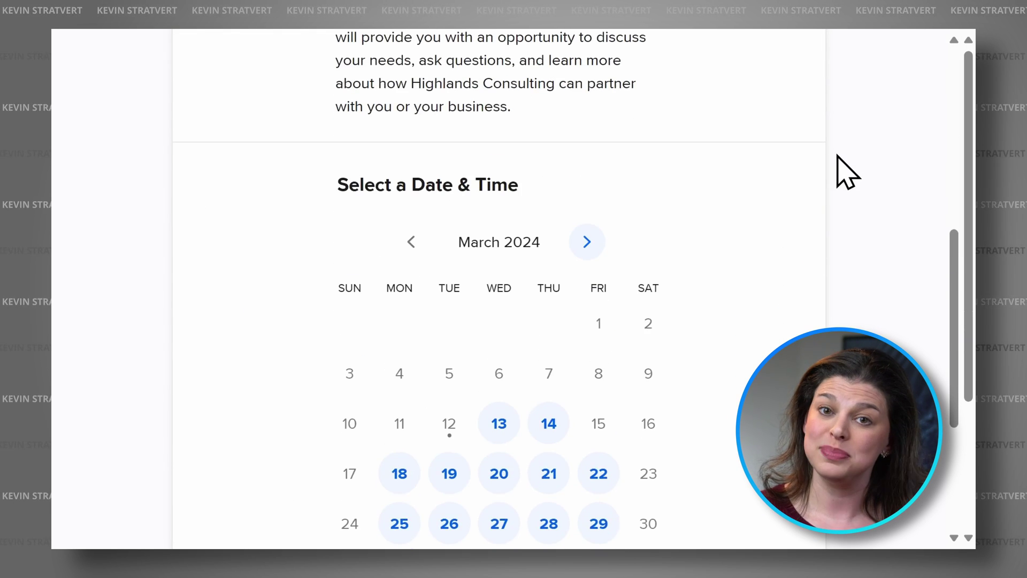
pyautogui.scroll(-2, 846, 172)
pyautogui.scroll(-1, 845, 173)
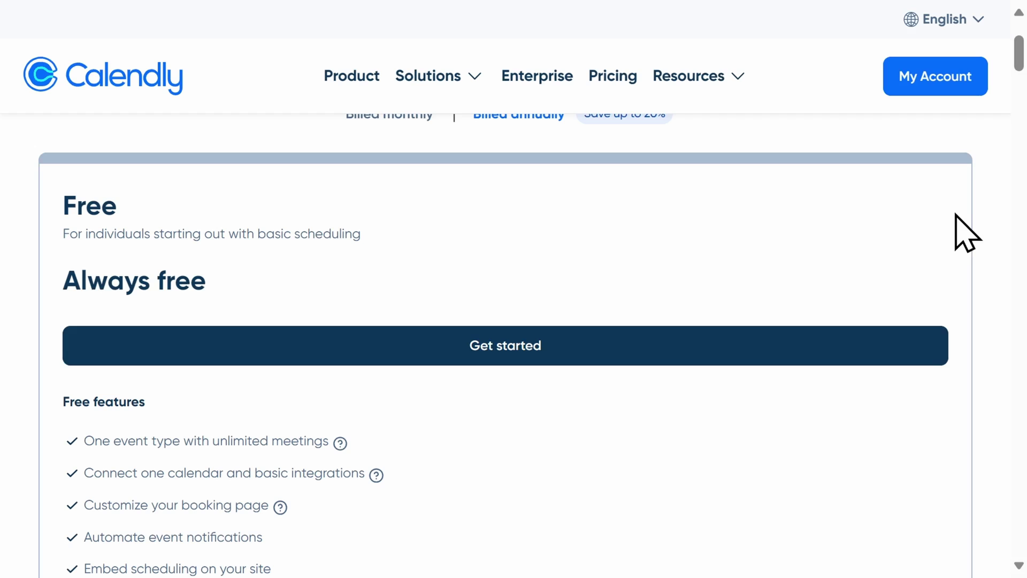
pyautogui.scroll(-1, 965, 233)
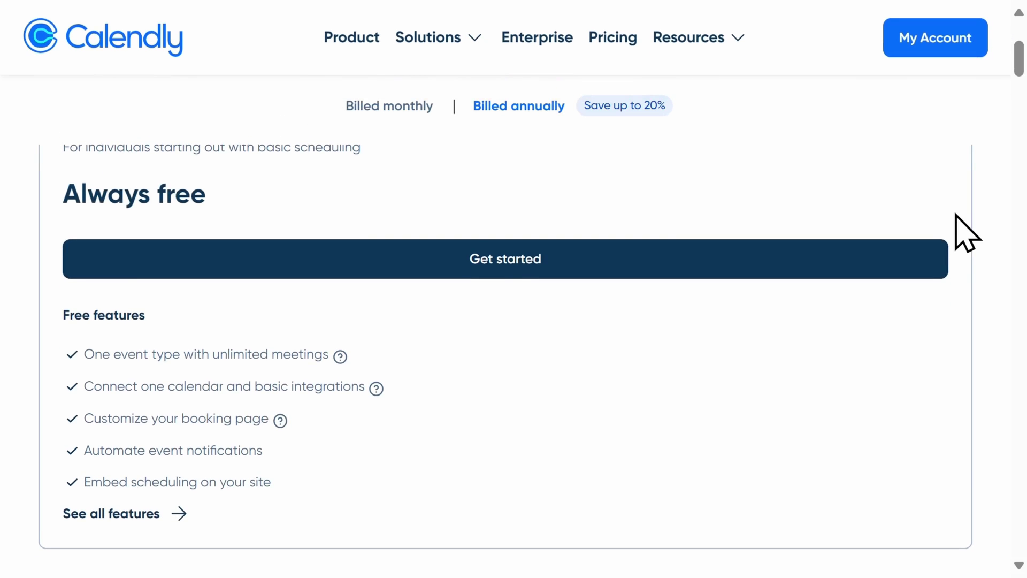
pyautogui.scroll(-1, 964, 233)
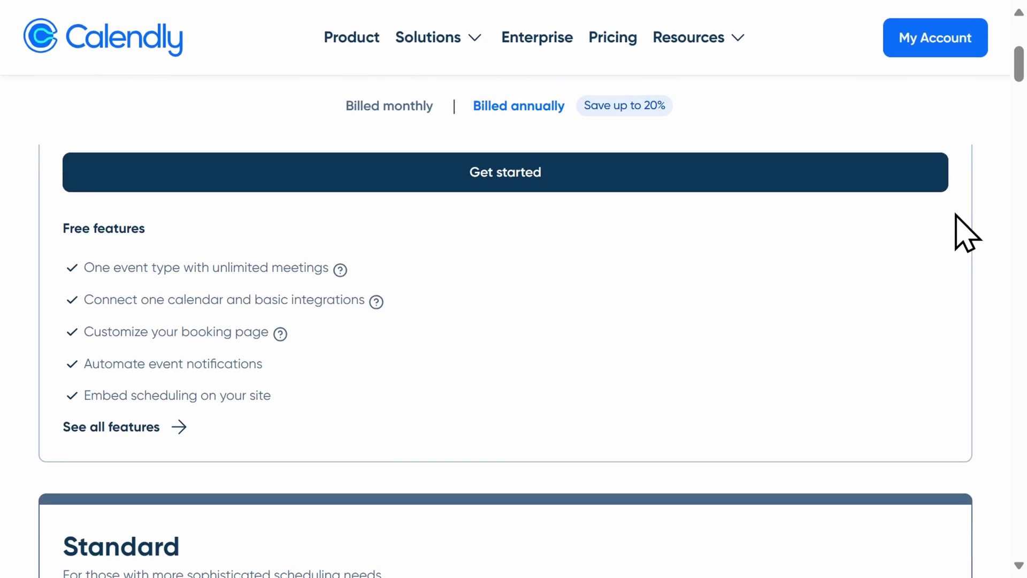
pyautogui.scroll(-1, 965, 232)
pyautogui.scroll(-1, 965, 233)
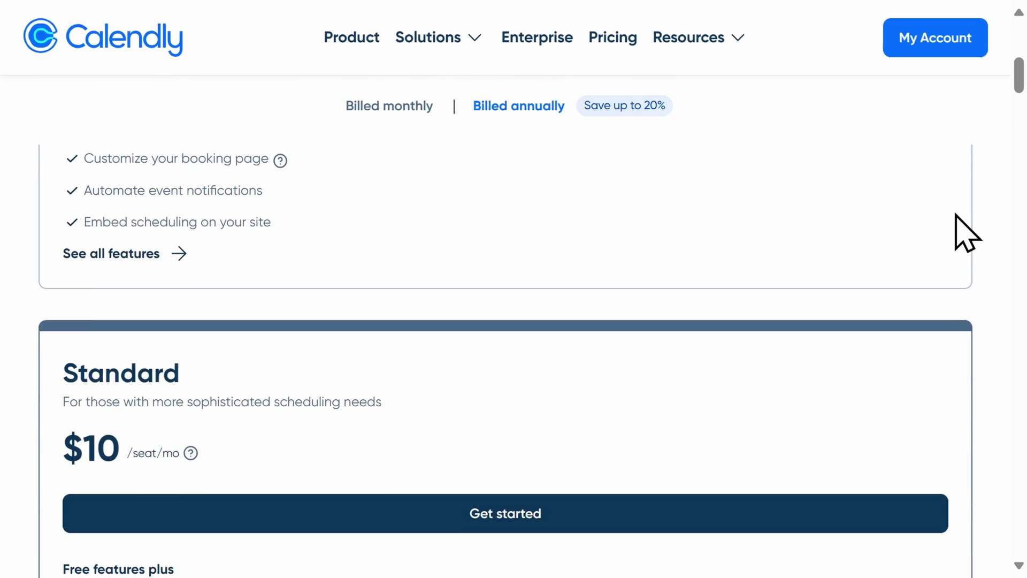
pyautogui.scroll(-1, 965, 233)
pyautogui.scroll(-1, 965, 233)
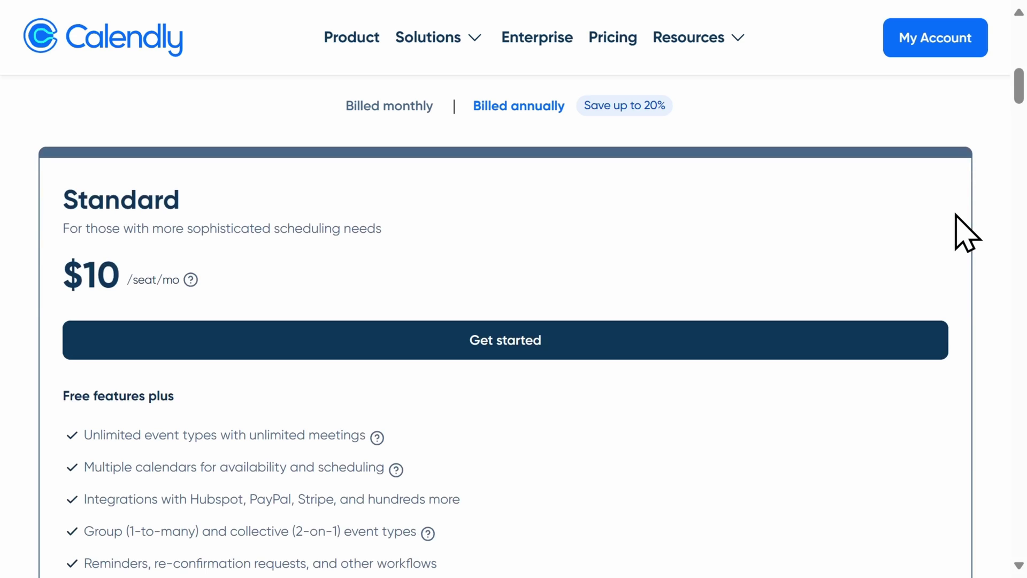
pyautogui.scroll(-1, 965, 232)
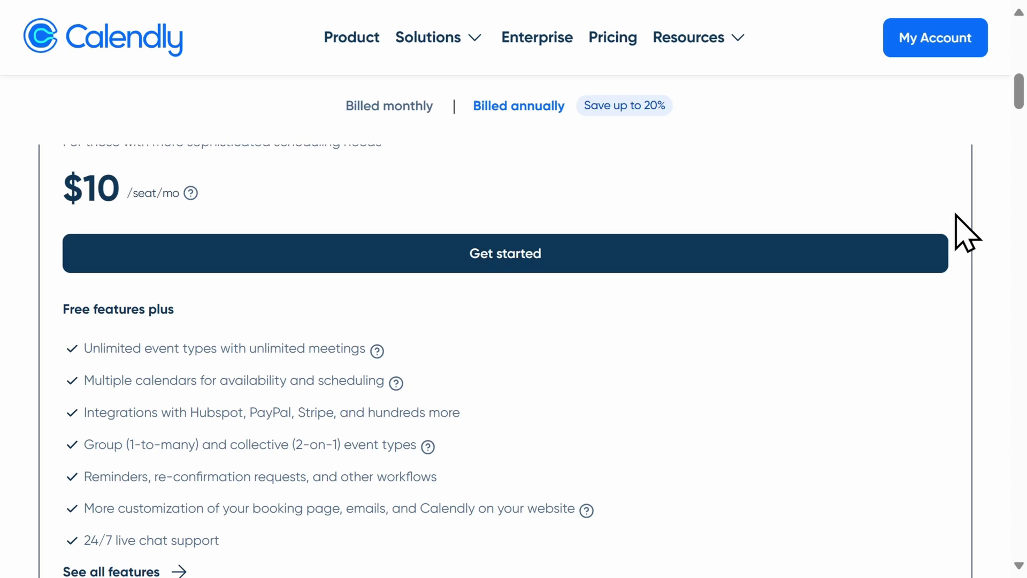
pyautogui.scroll(-2, 955, 214)
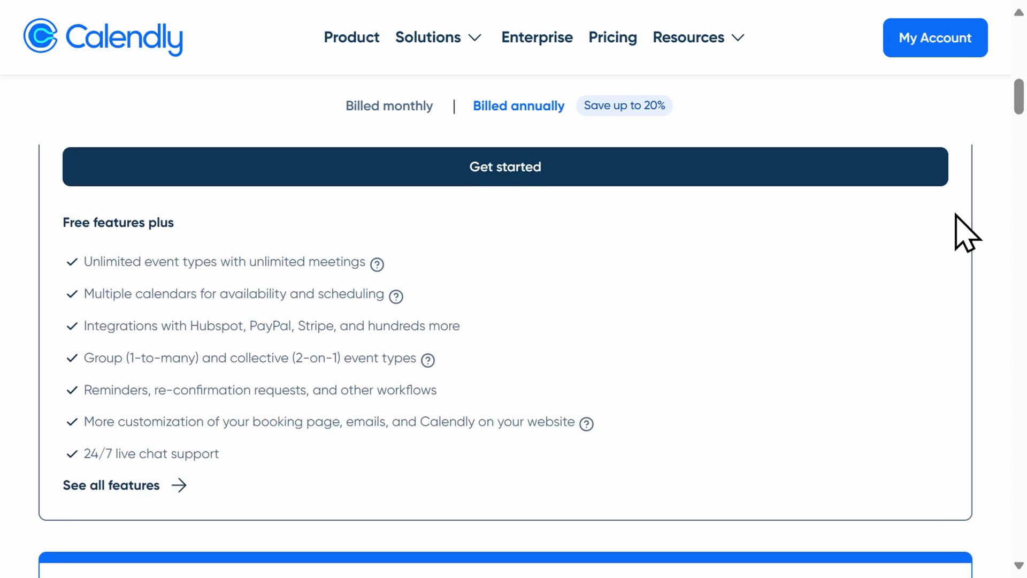
pyautogui.scroll(-2, 955, 215)
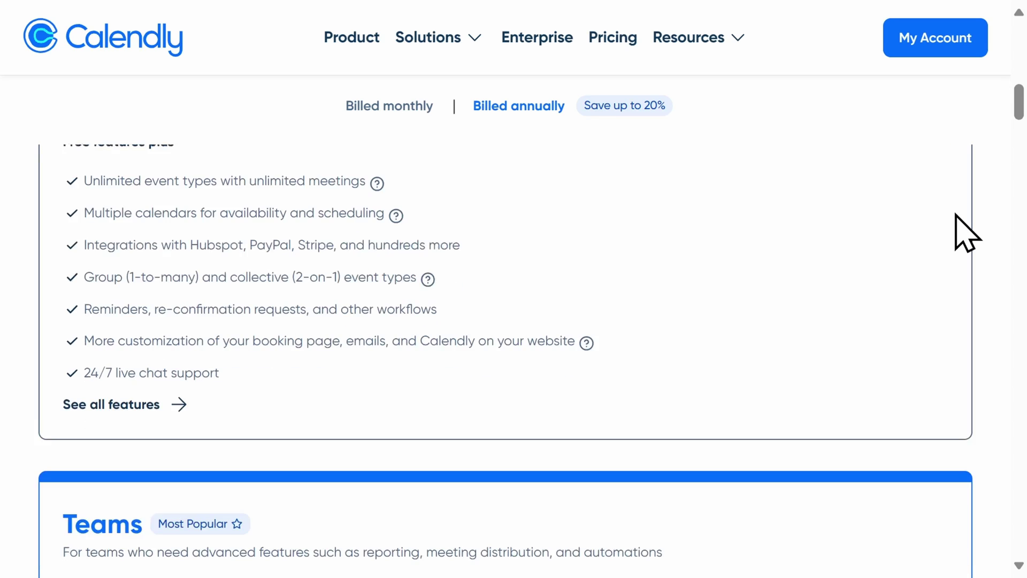
pyautogui.scroll(-3, 955, 214)
pyautogui.scroll(-1, 955, 214)
pyautogui.scroll(-1, 956, 214)
pyautogui.scroll(-1, 956, 214)
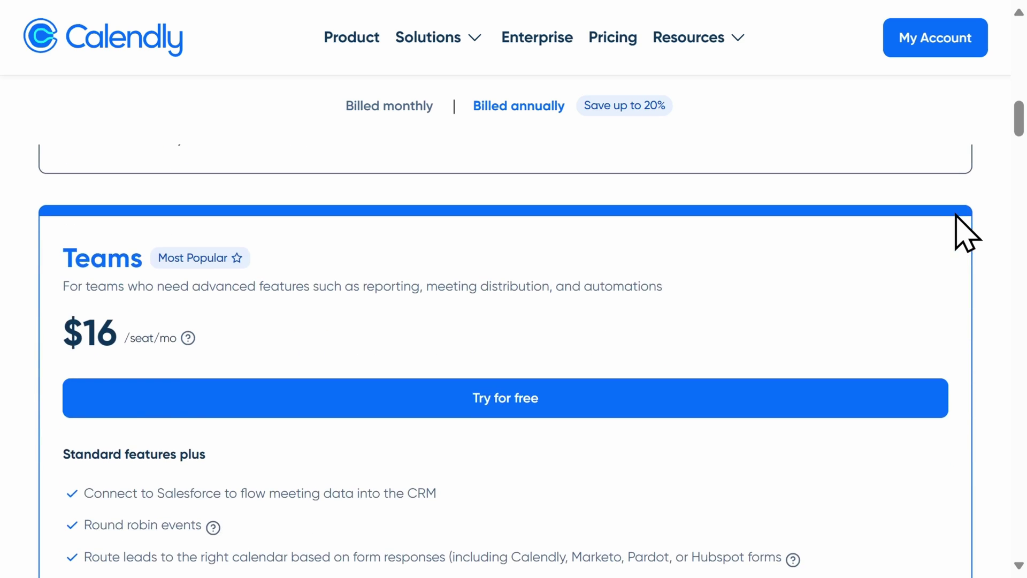
pyautogui.scroll(-3, 955, 215)
pyautogui.scroll(-3, 955, 215)
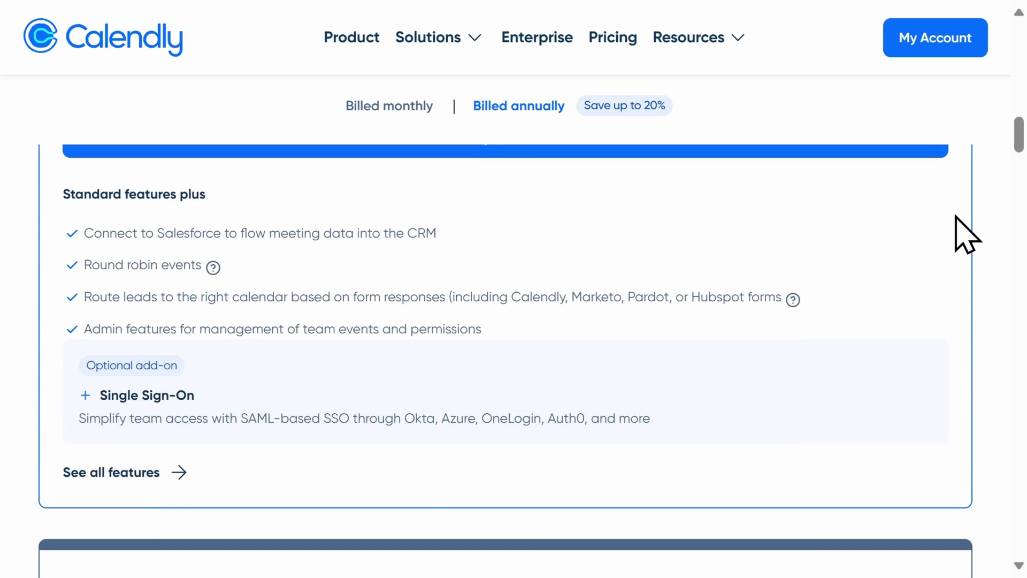
pyautogui.scroll(-2, 955, 214)
pyautogui.scroll(-3, 956, 214)
pyautogui.scroll(-2, 955, 214)
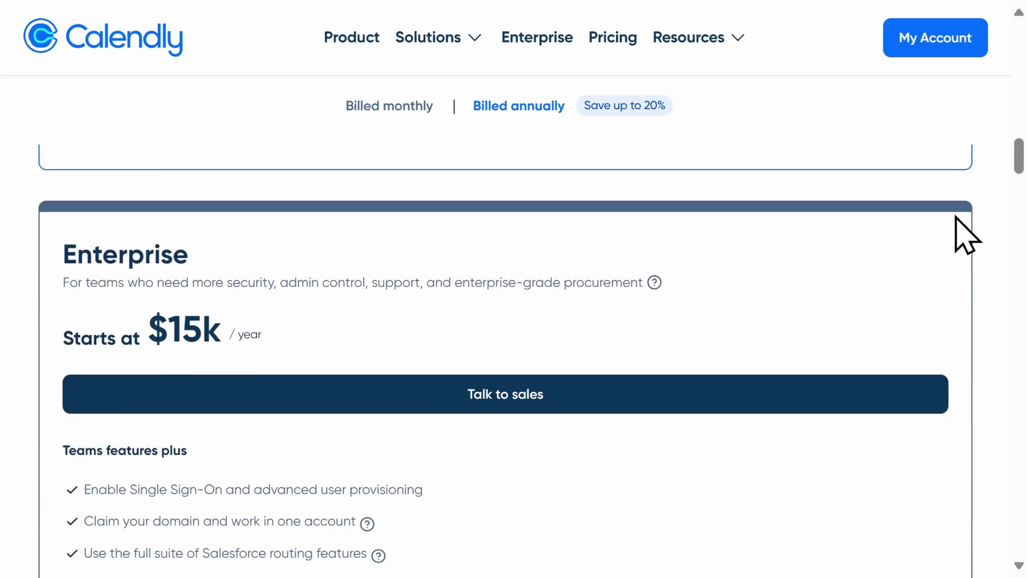
pyautogui.scroll(-2, 966, 235)
pyautogui.scroll(-1, 965, 235)
pyautogui.scroll(-1, 965, 235)
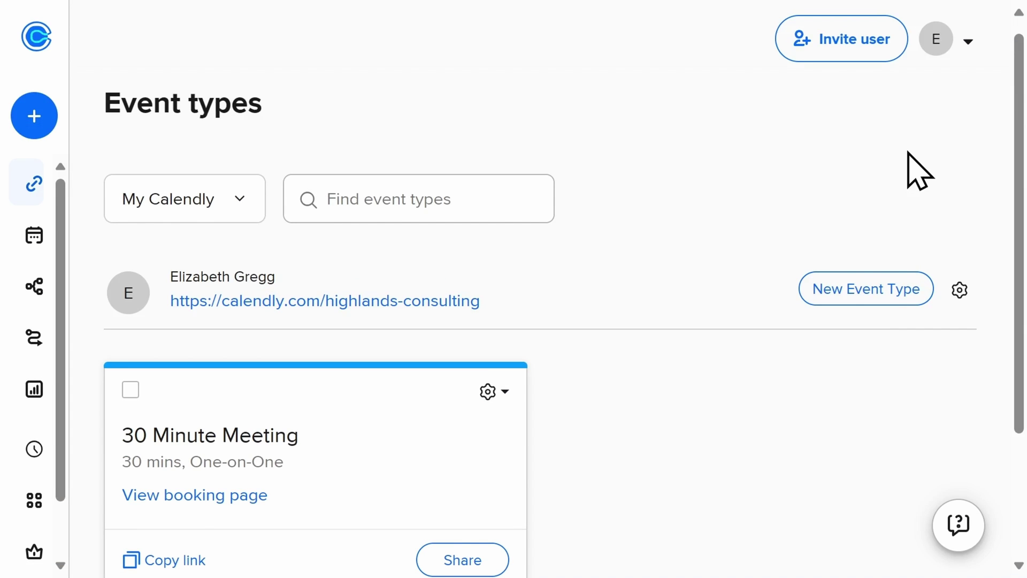
# Upload the Elizabeth headshot as the profile picture, with the crop centred on the face
pyautogui.click(954, 46)
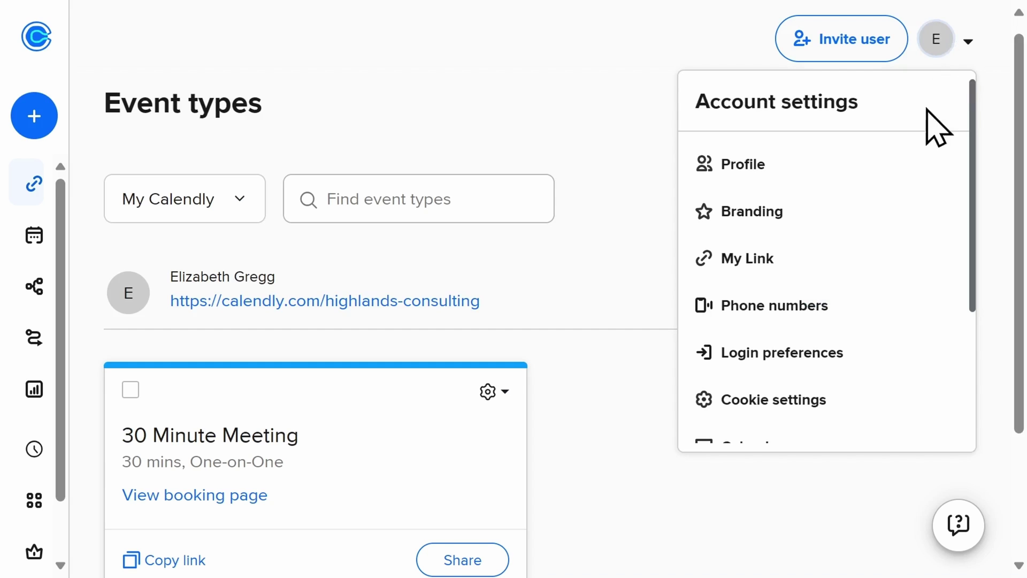
pyautogui.click(916, 164)
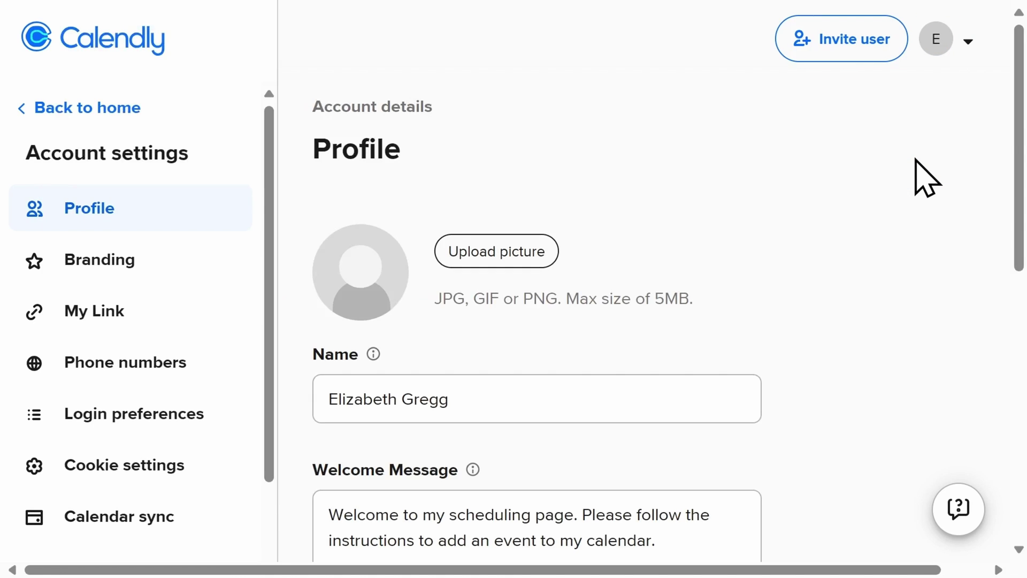
pyautogui.scroll(-2, 839, 183)
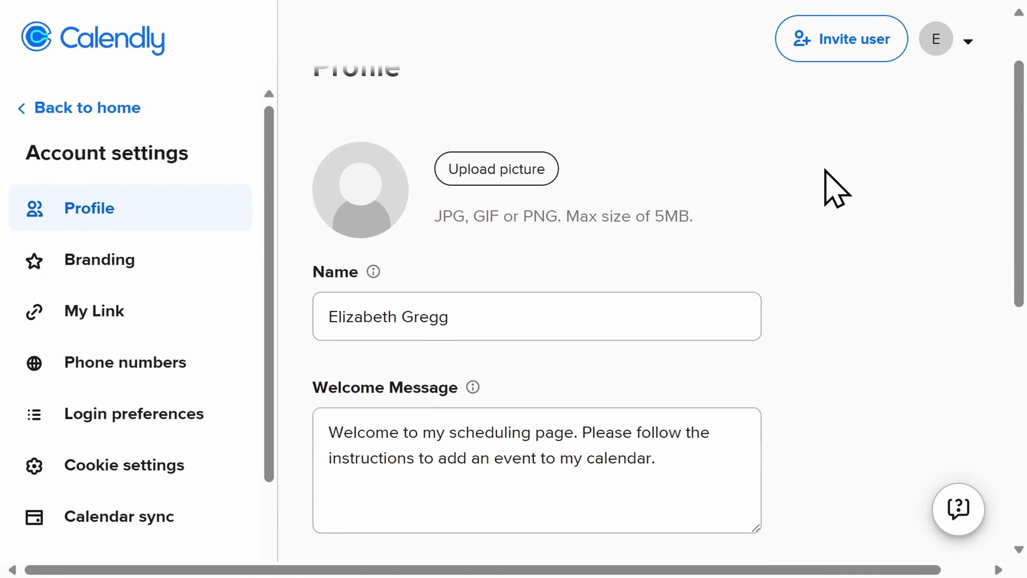
pyautogui.click(534, 170)
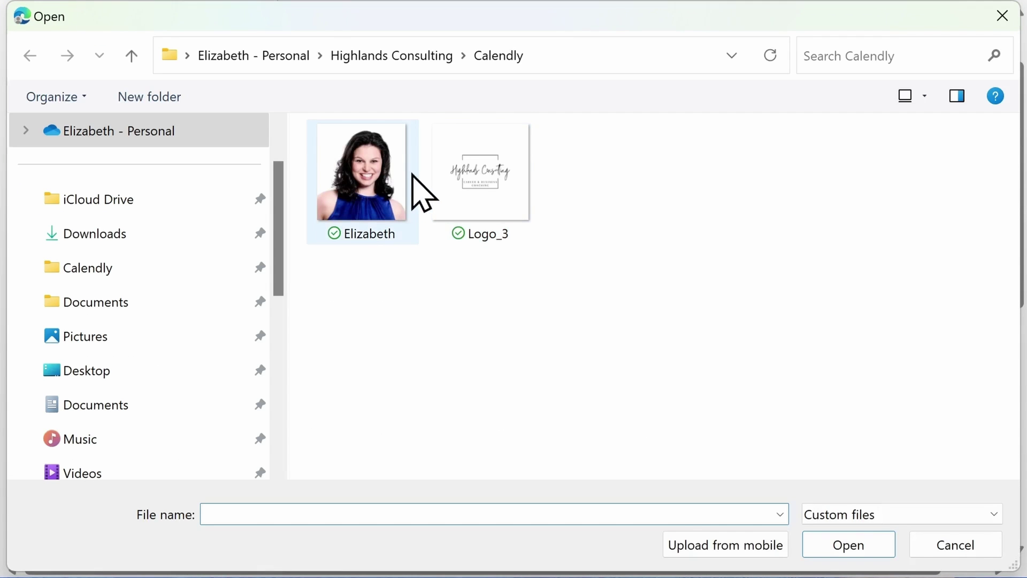
pyautogui.click(356, 184)
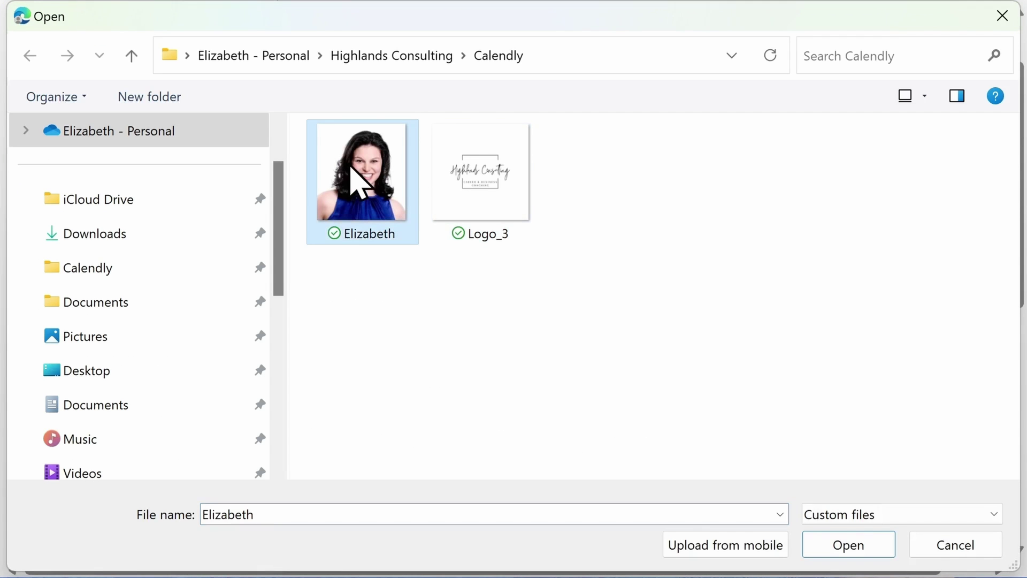
pyautogui.click(850, 546)
pyautogui.moveTo(586, 334); pyautogui.dragTo(592, 294)
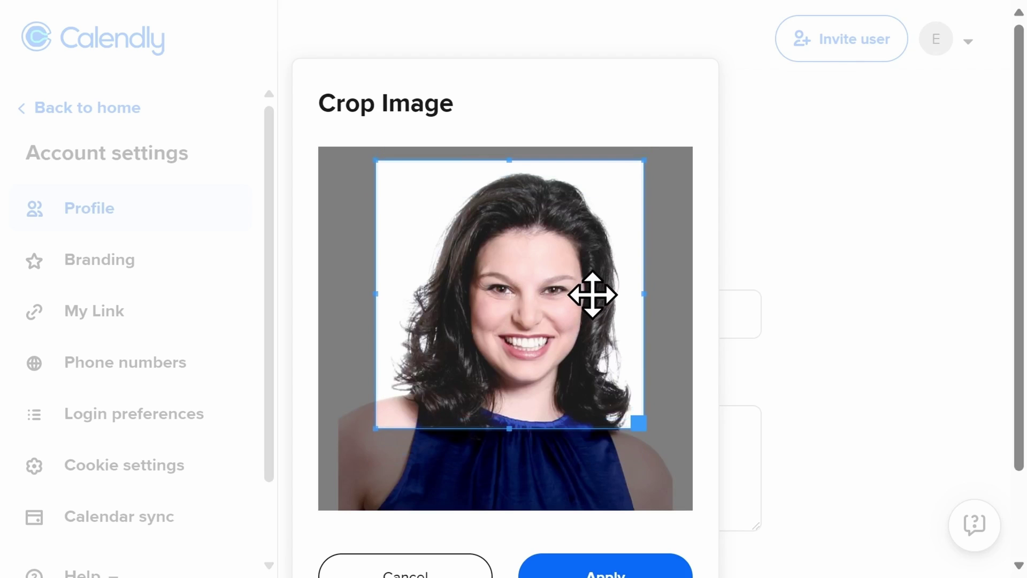
pyautogui.click(645, 570)
pyautogui.scroll(-1, 826, 240)
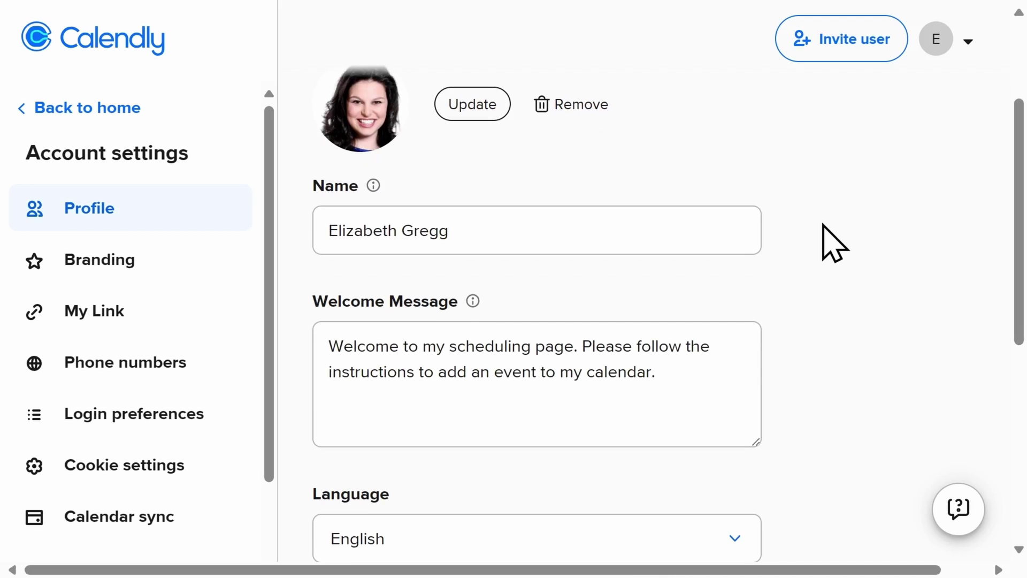
pyautogui.scroll(-1, 810, 261)
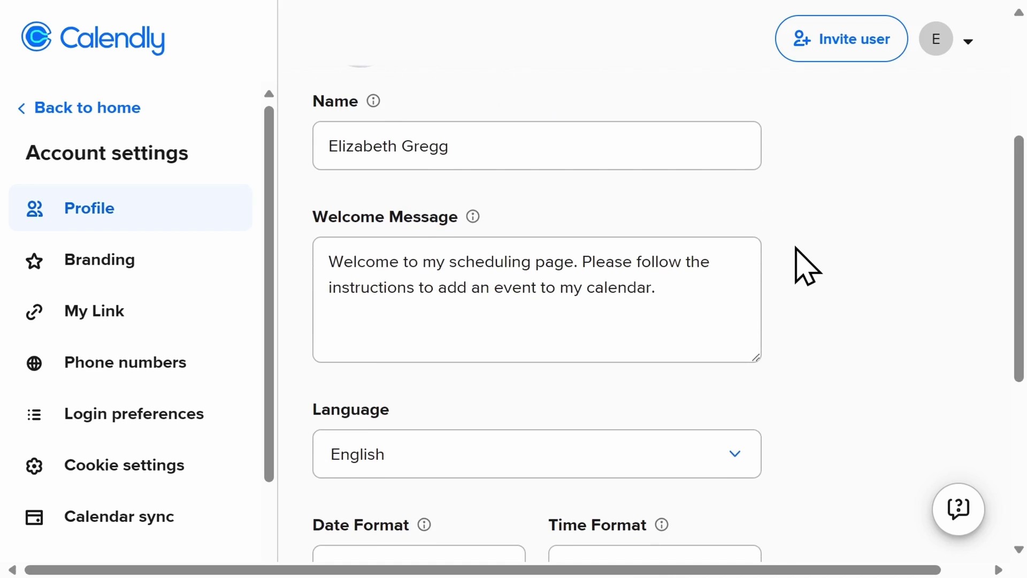
pyautogui.scroll(-1, 802, 268)
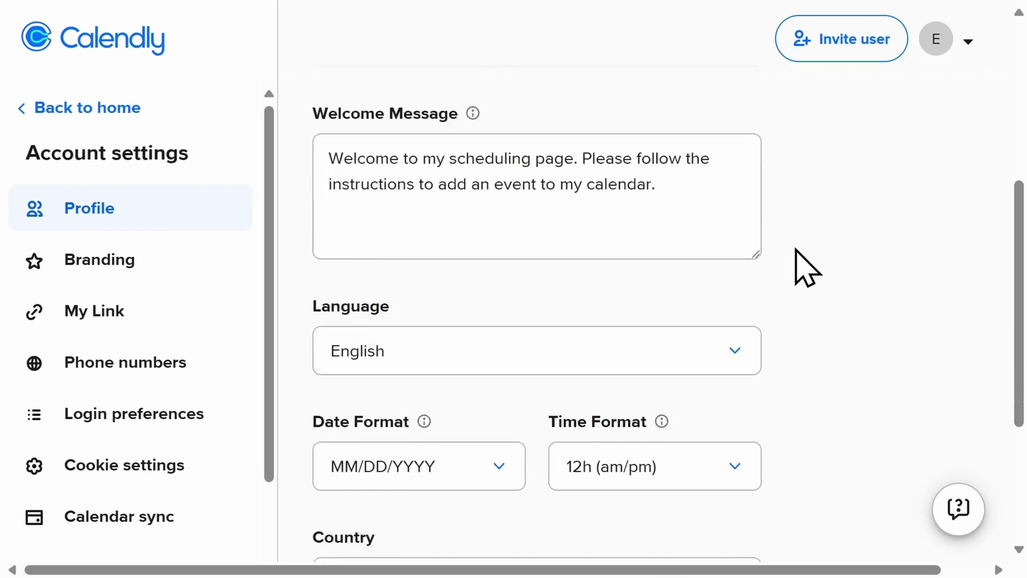
pyautogui.scroll(-2, 802, 268)
# Keep English as the profile language and save the profile settings
pyautogui.click(732, 207)
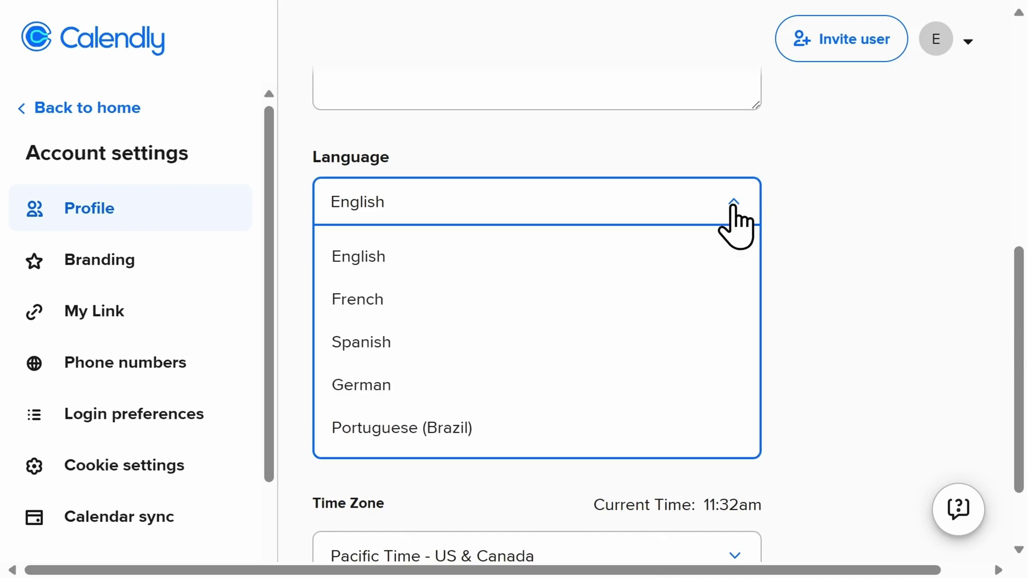
pyautogui.click(780, 209)
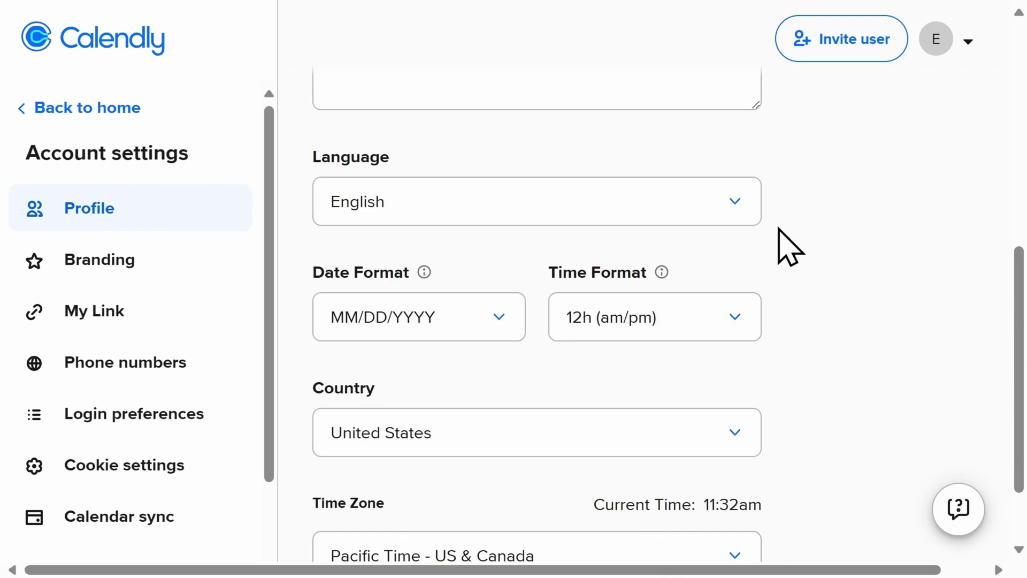
pyautogui.scroll(-1, 779, 233)
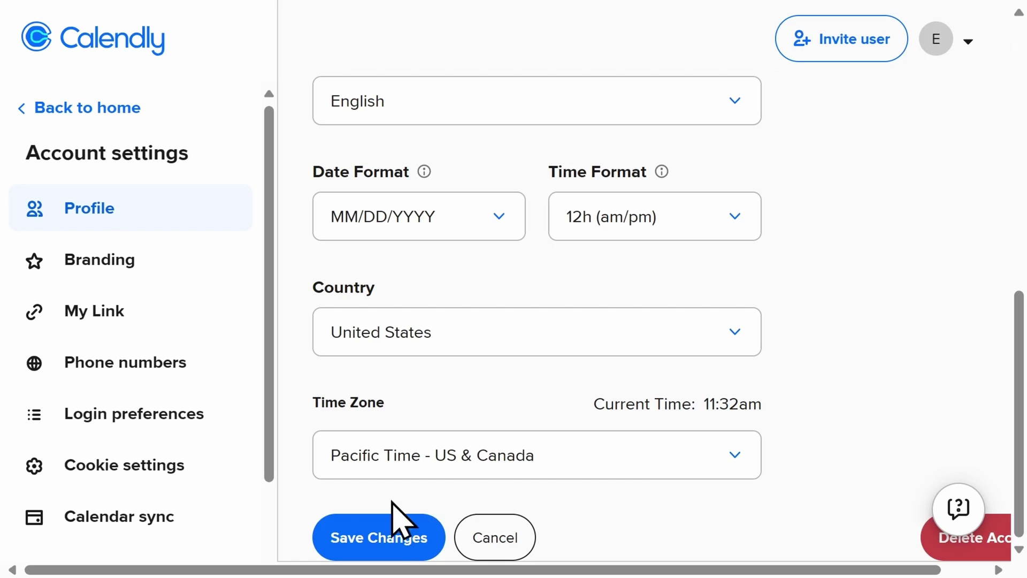
pyautogui.click(385, 533)
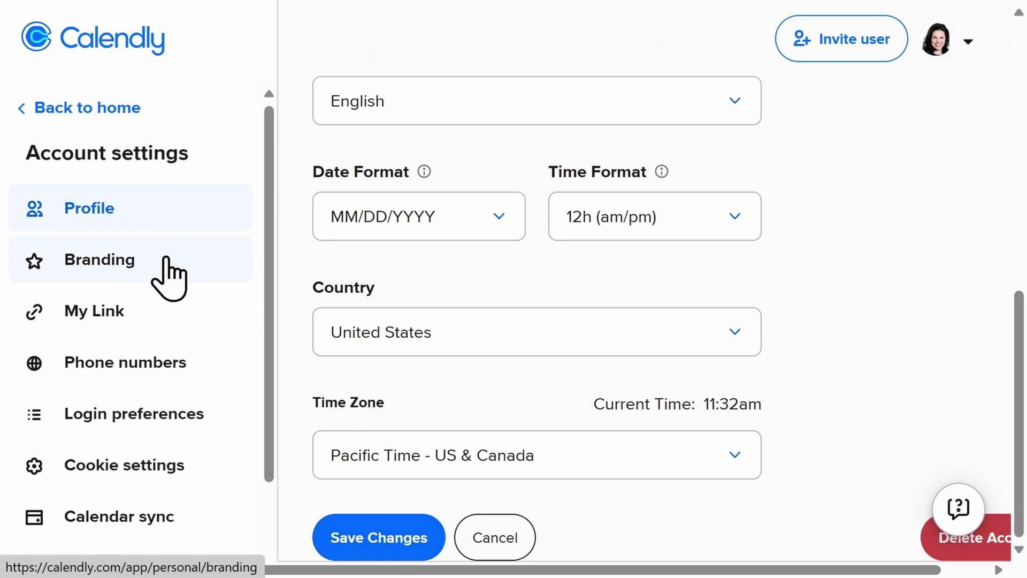
# Turn off 'Use Calendly branding' in Branding settings, save it, and go to My Link
pyautogui.click(169, 273)
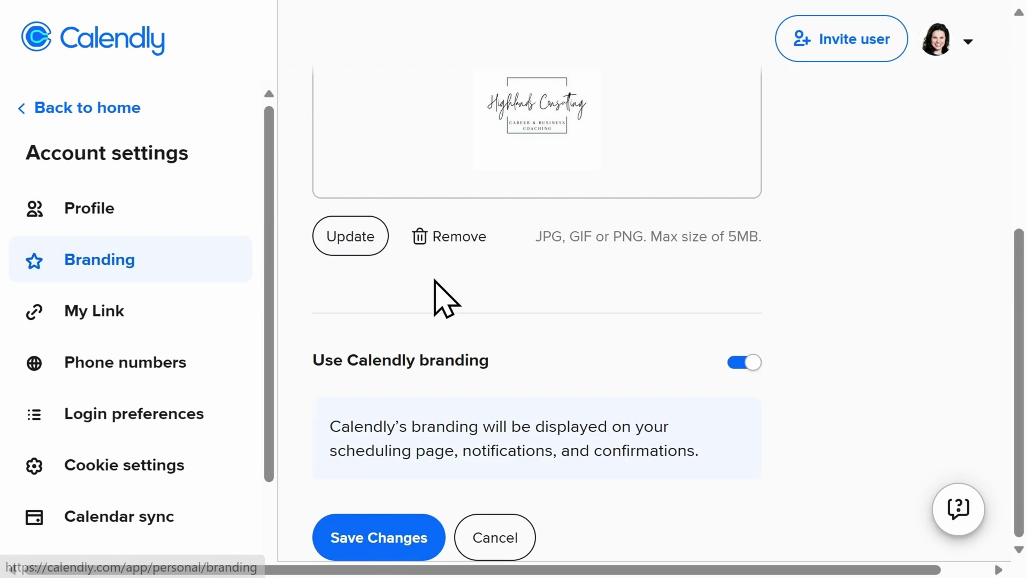
pyautogui.scroll(3, 441, 300)
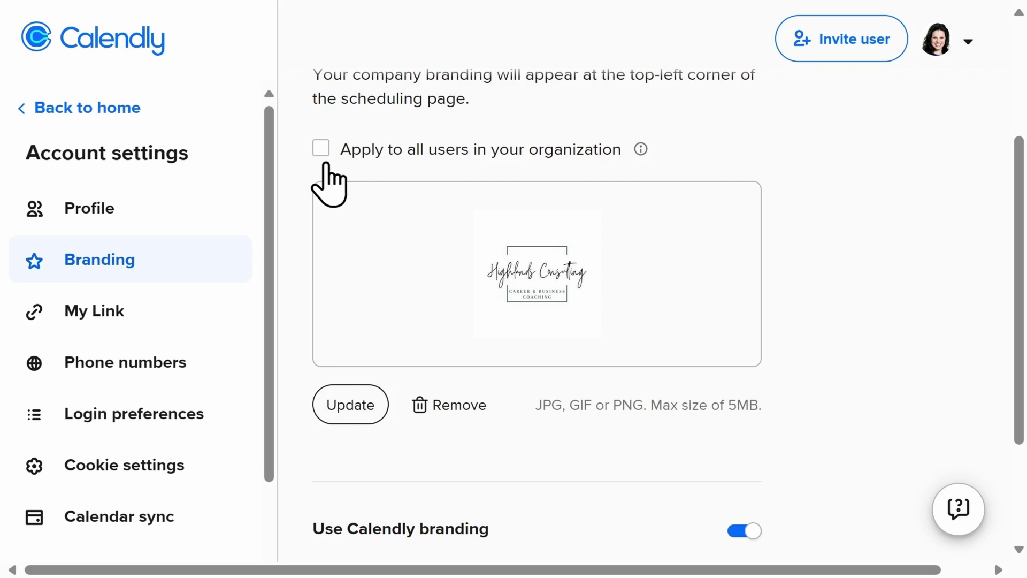
pyautogui.scroll(-2, 326, 164)
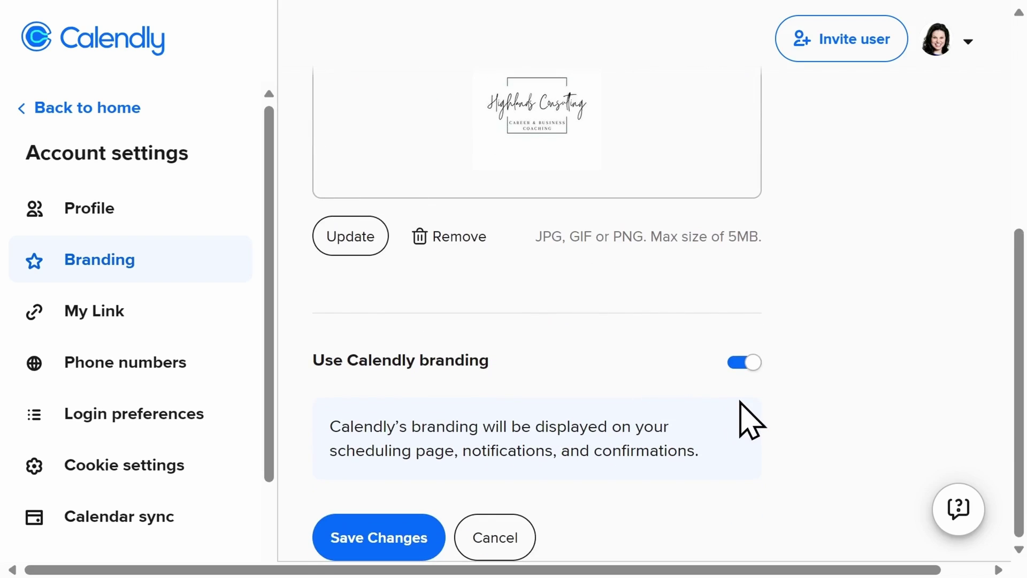
pyautogui.click(737, 366)
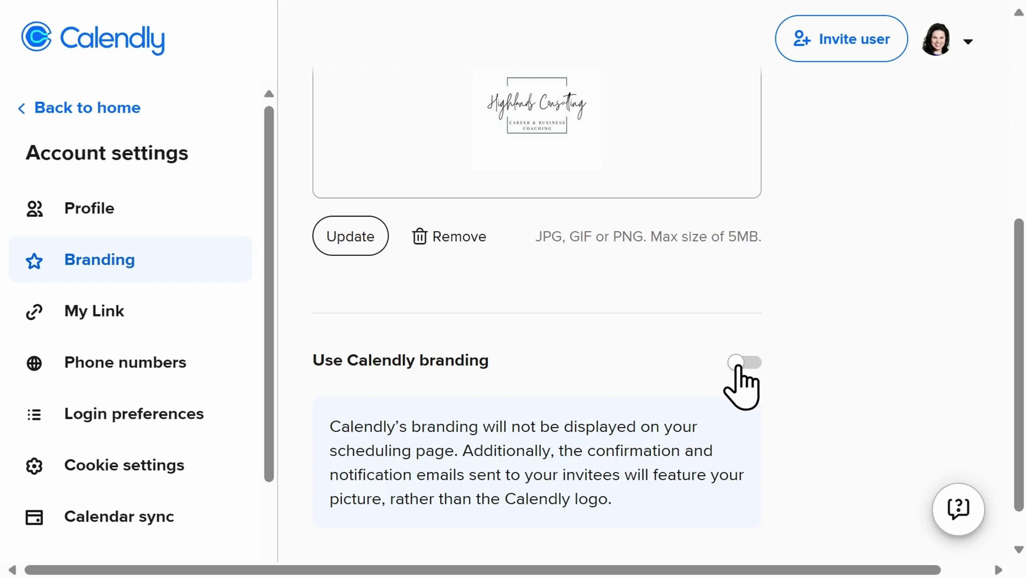
pyautogui.scroll(-1, 738, 378)
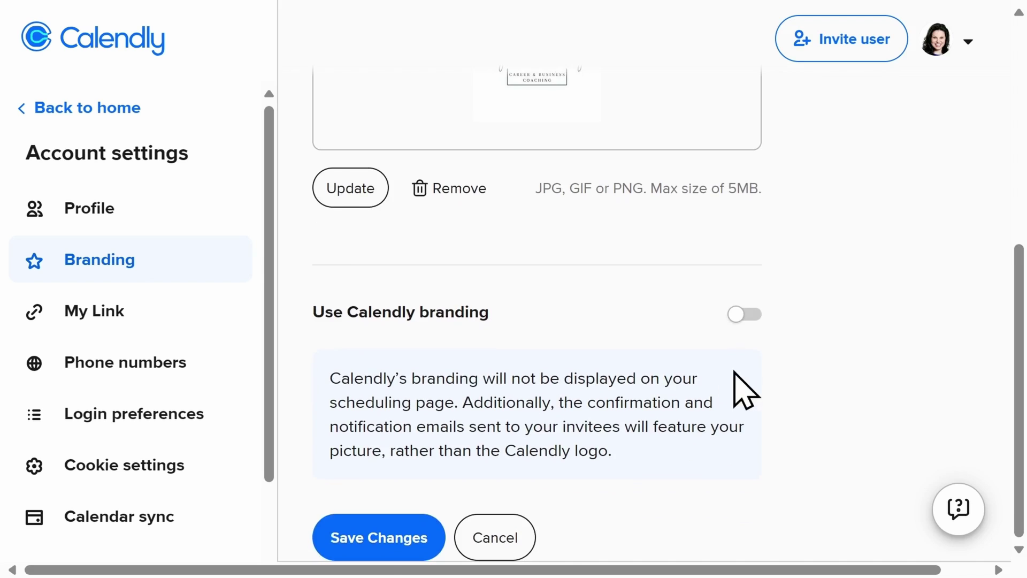
pyautogui.click(361, 549)
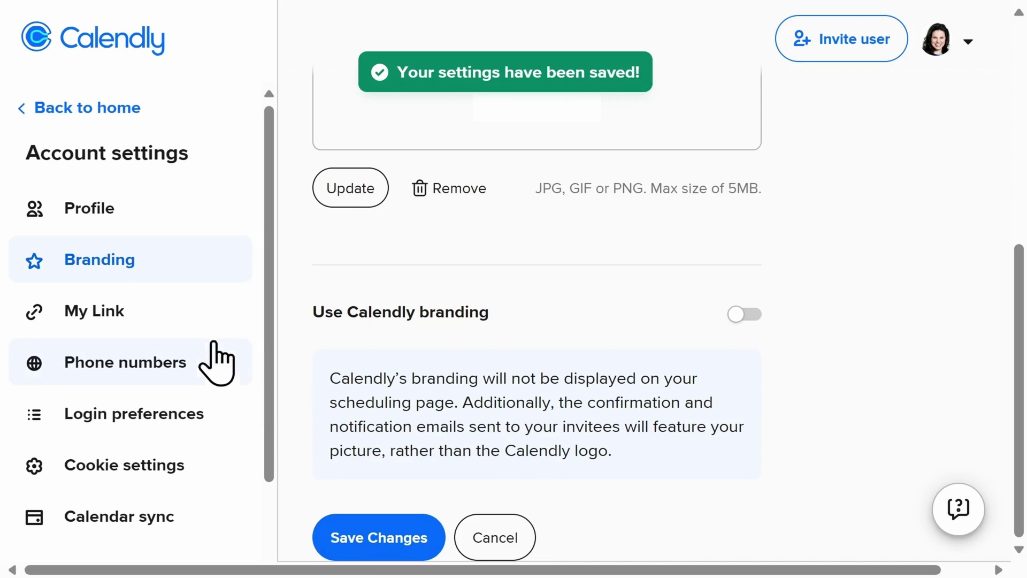
pyautogui.click(179, 325)
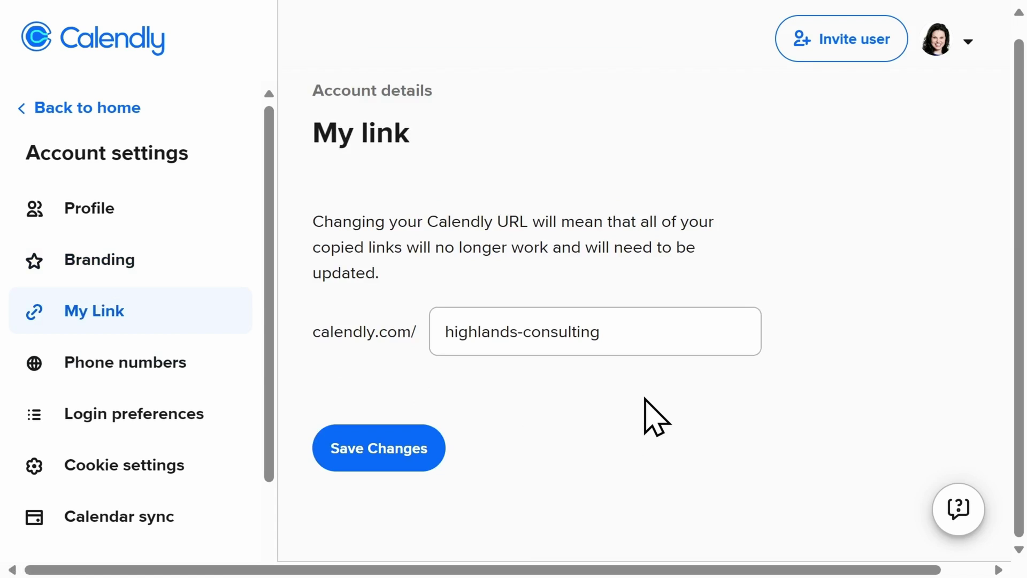
# Save the calendly.com/highlands-consulting link and go to the Phone numbers settings
pyautogui.click(373, 450)
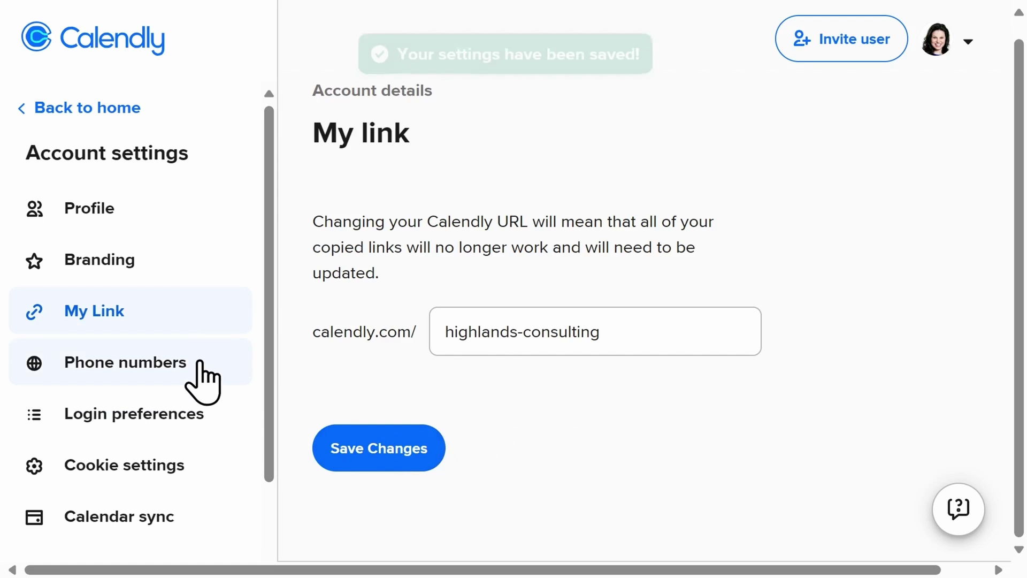
pyautogui.click(202, 381)
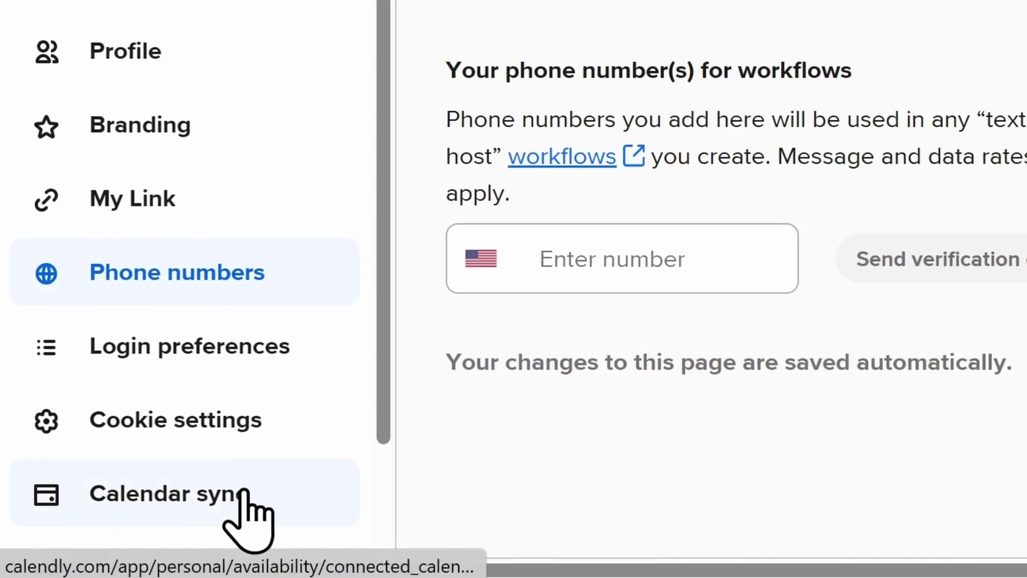
# Connect an Outlook Calendar under Calendar sync, then return to the Event types home
pyautogui.click(248, 513)
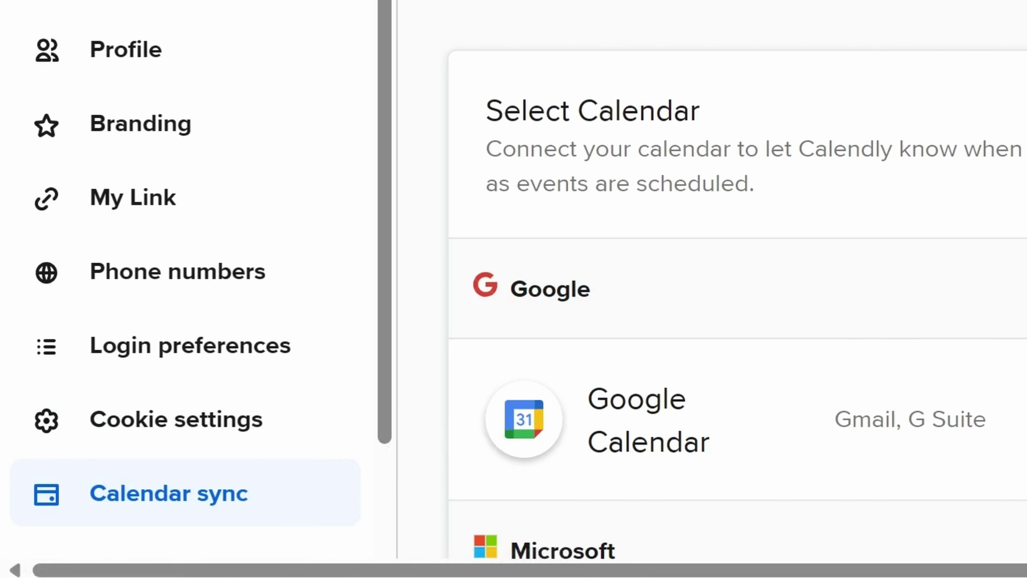
pyautogui.scroll(-2, 738, 322)
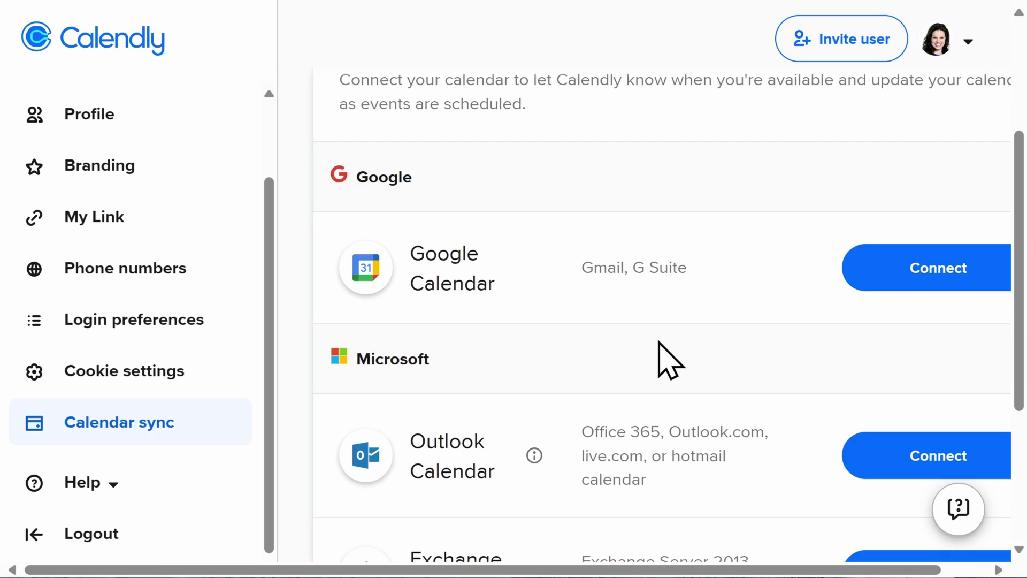
pyautogui.scroll(-1, 658, 343)
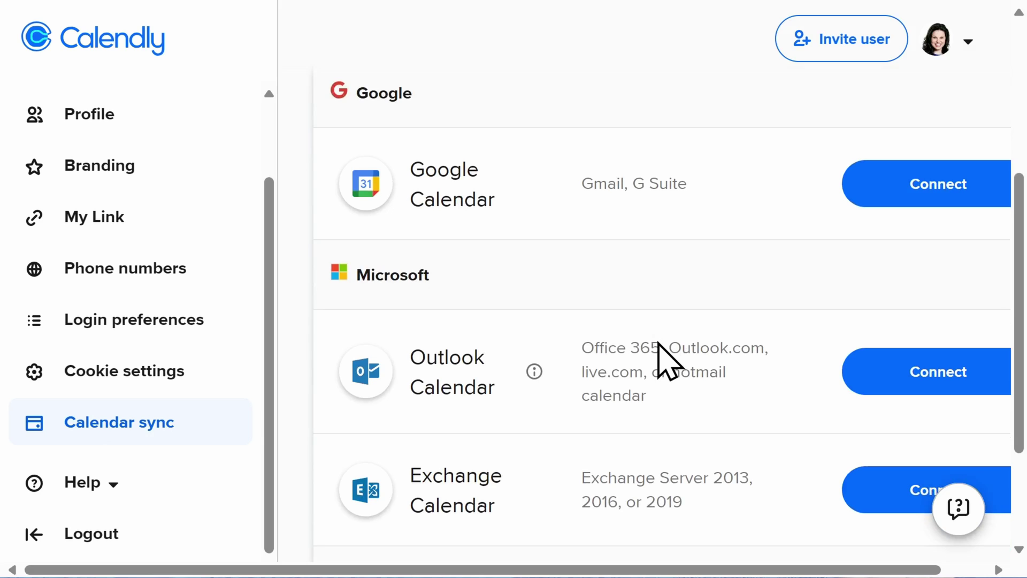
pyautogui.scroll(-1, 657, 344)
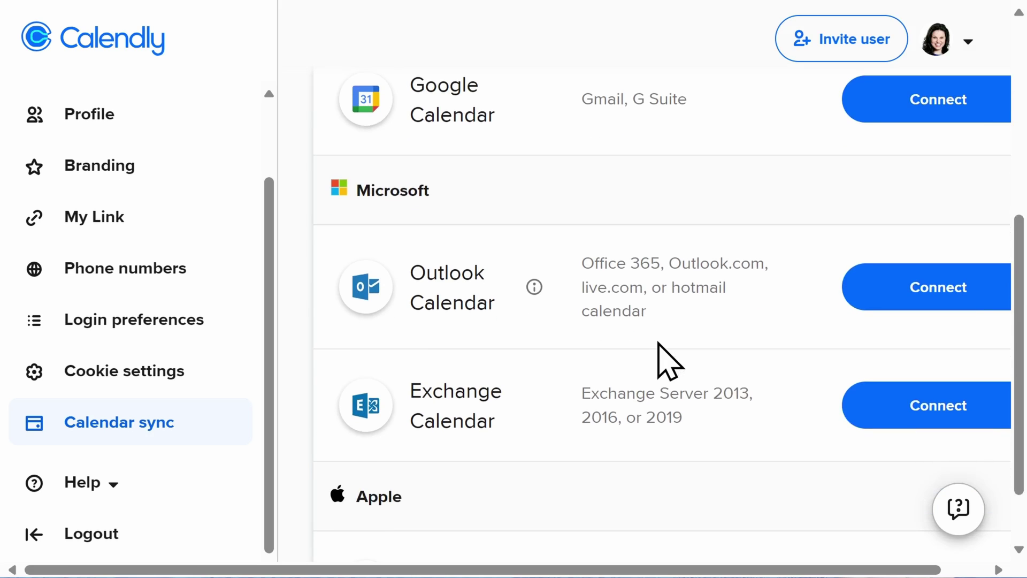
pyautogui.click(878, 296)
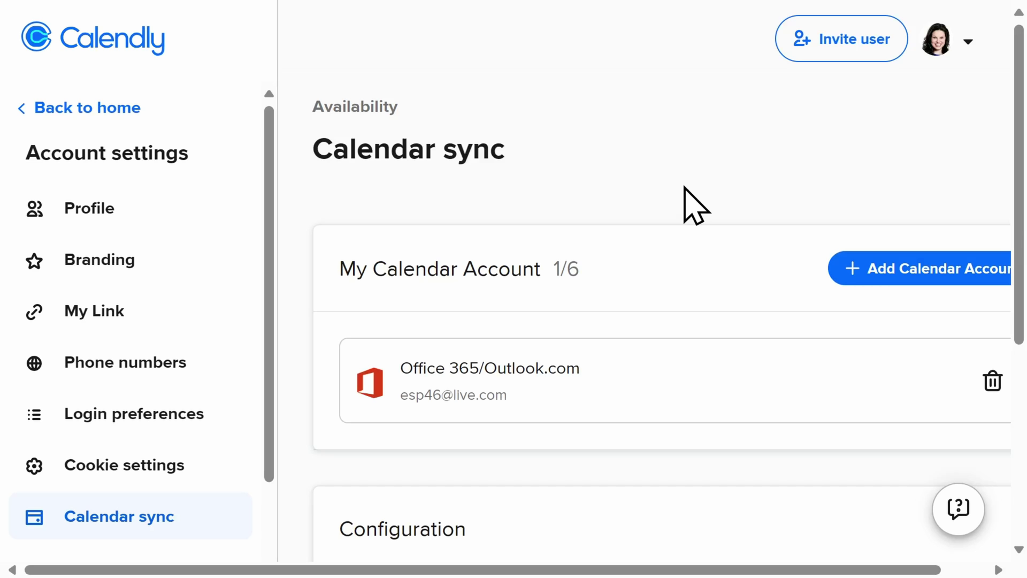
pyautogui.scroll(-1, 680, 201)
pyautogui.scroll(-1, 680, 202)
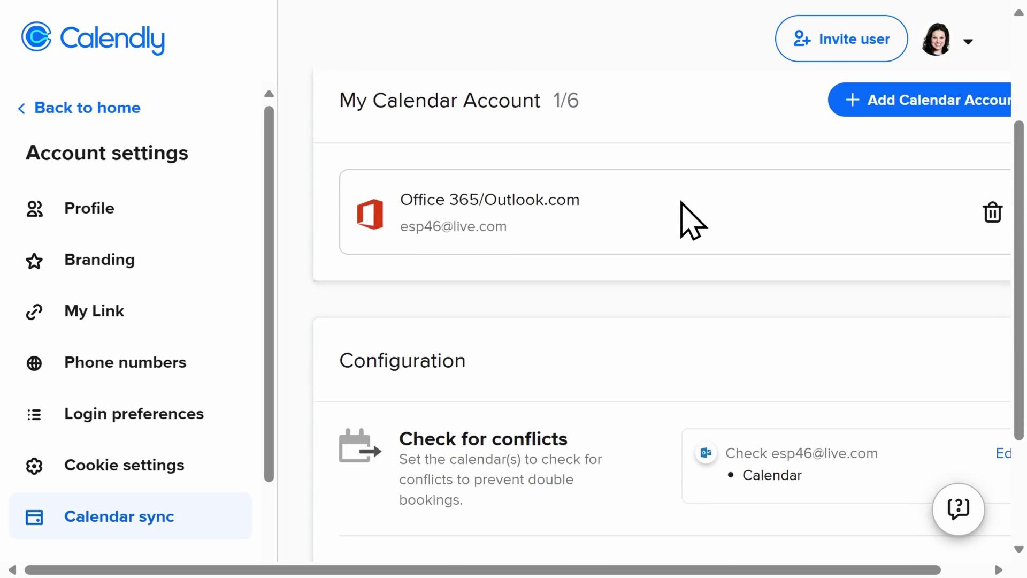
pyautogui.scroll(-1, 680, 200)
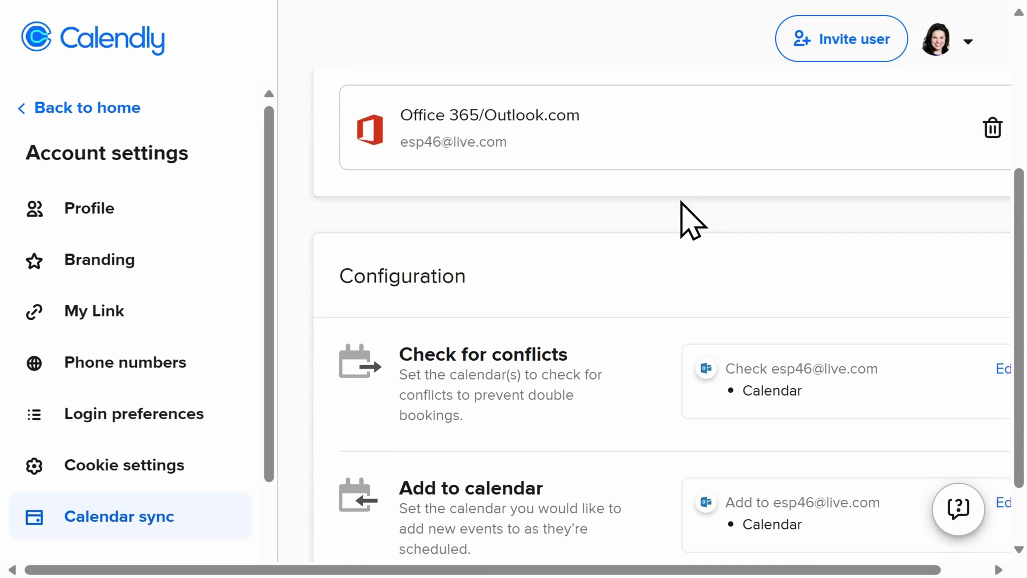
pyautogui.scroll(-1, 680, 202)
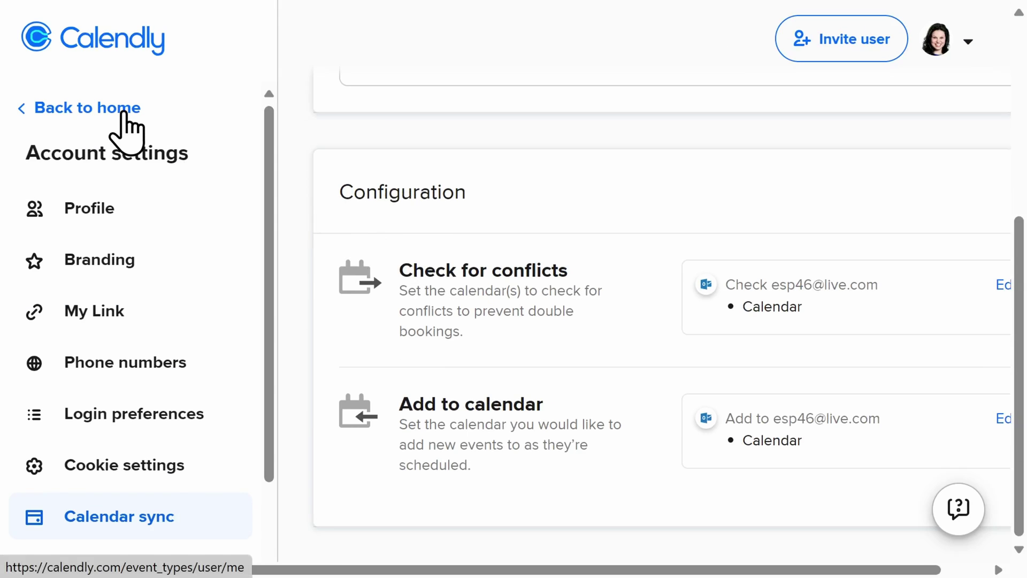
pyautogui.click(124, 109)
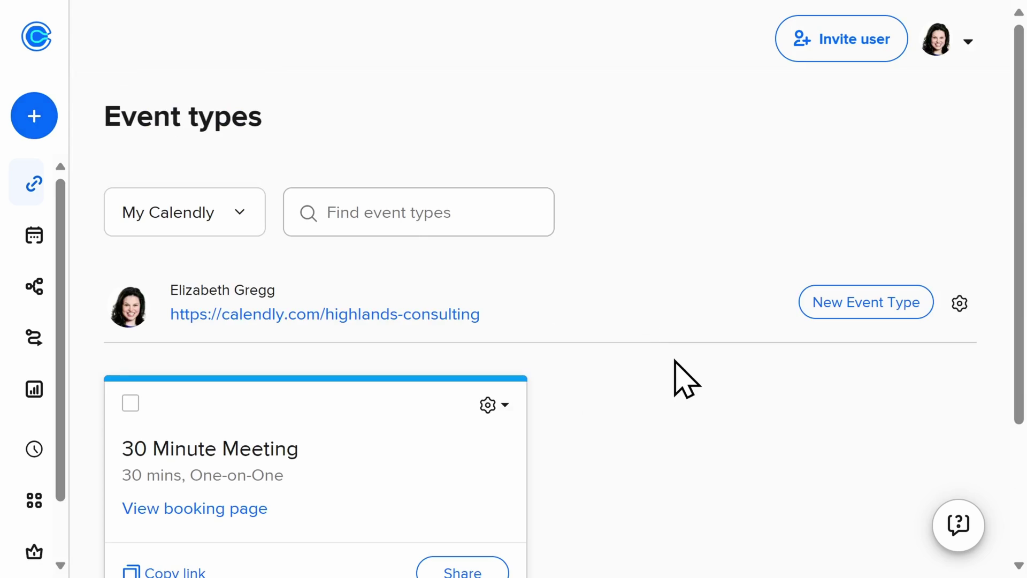
pyautogui.scroll(-2, 656, 447)
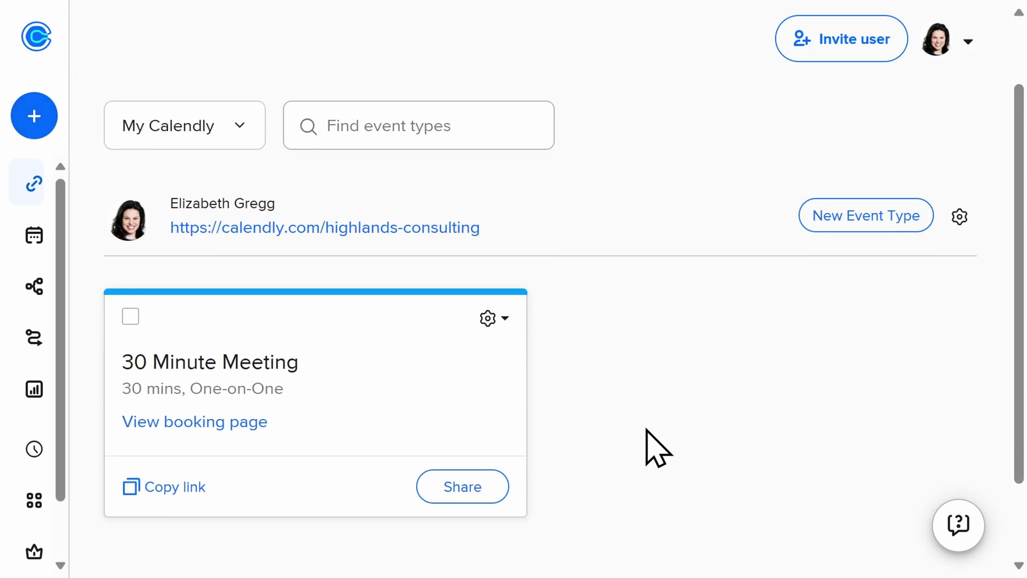
# Edit the 30 Minute Meeting from its gear menu and open its Event details
pyautogui.click(506, 322)
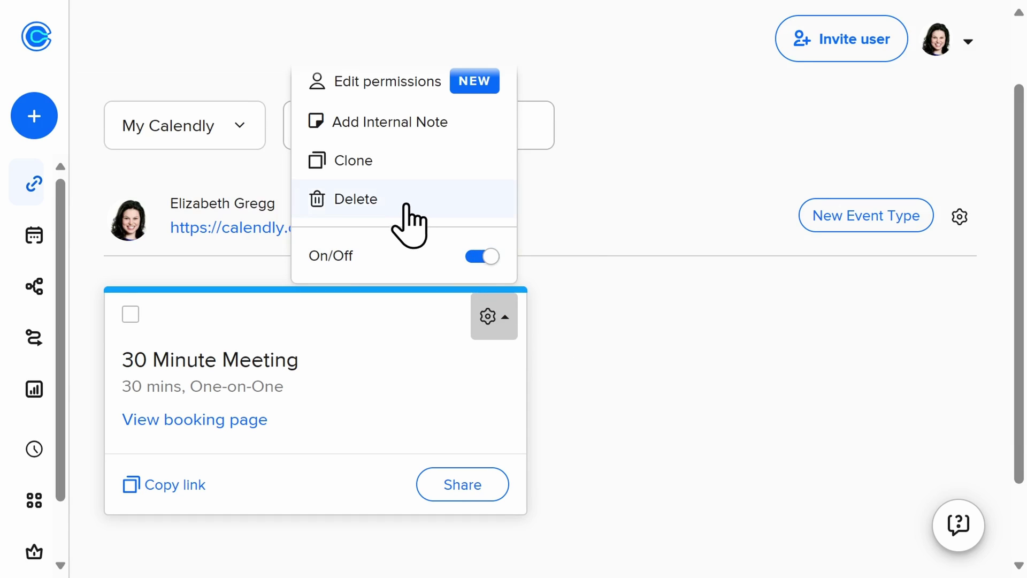
pyautogui.scroll(2, 409, 212)
pyautogui.click(403, 131)
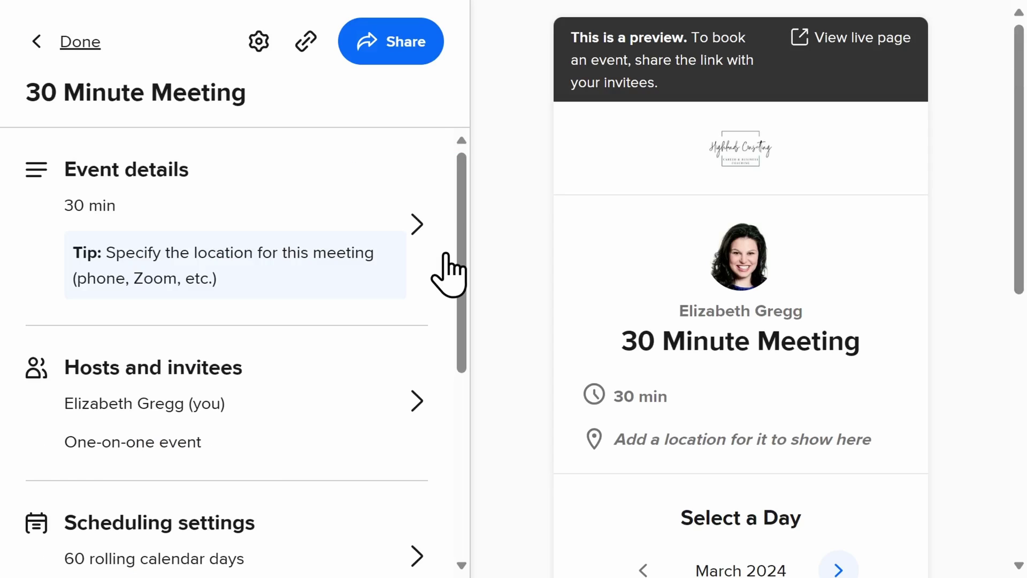
pyautogui.click(408, 245)
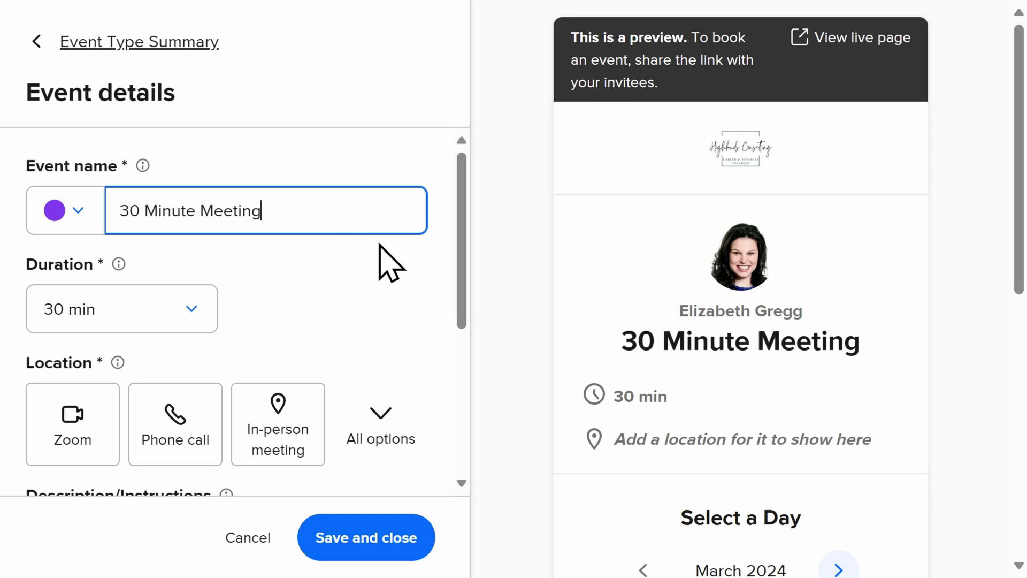
# Rename the event 'Free Phone Consultation', colour it blue, and set a 15 min duration
pyautogui.moveTo(303, 215); pyautogui.dragTo(113, 215)
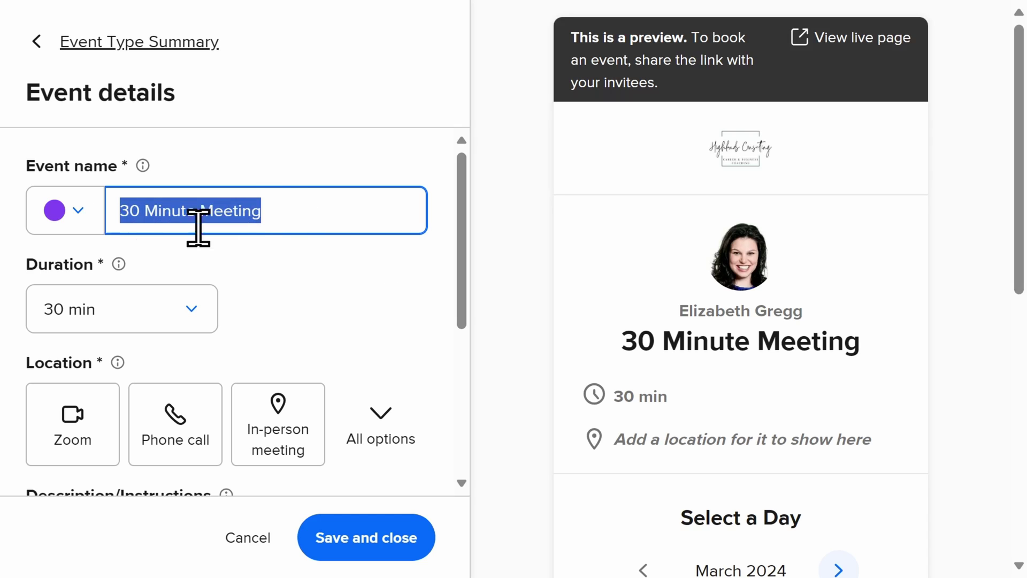
pyautogui.write('fr')
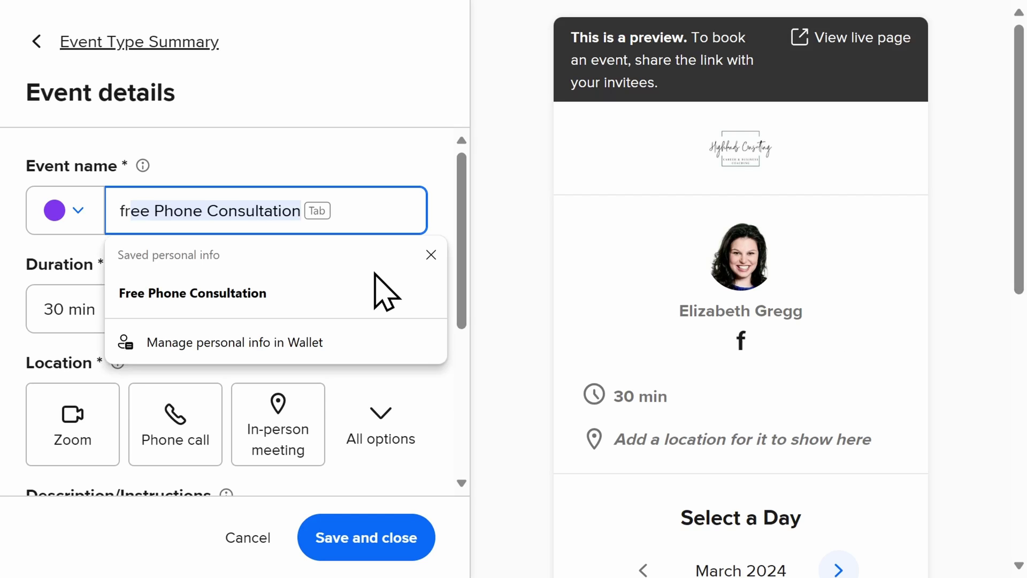
pyautogui.press('Tab')
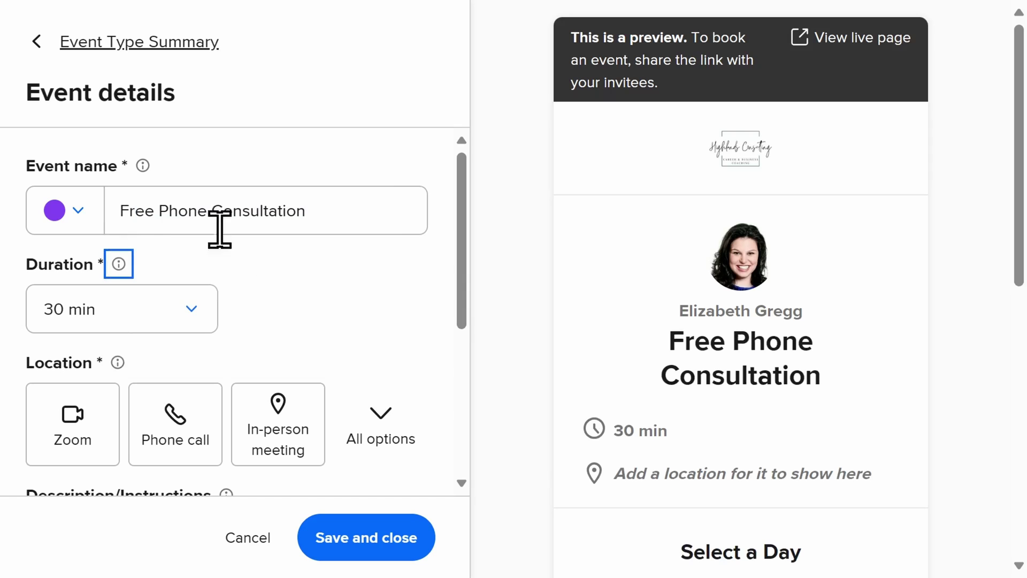
pyautogui.click(79, 212)
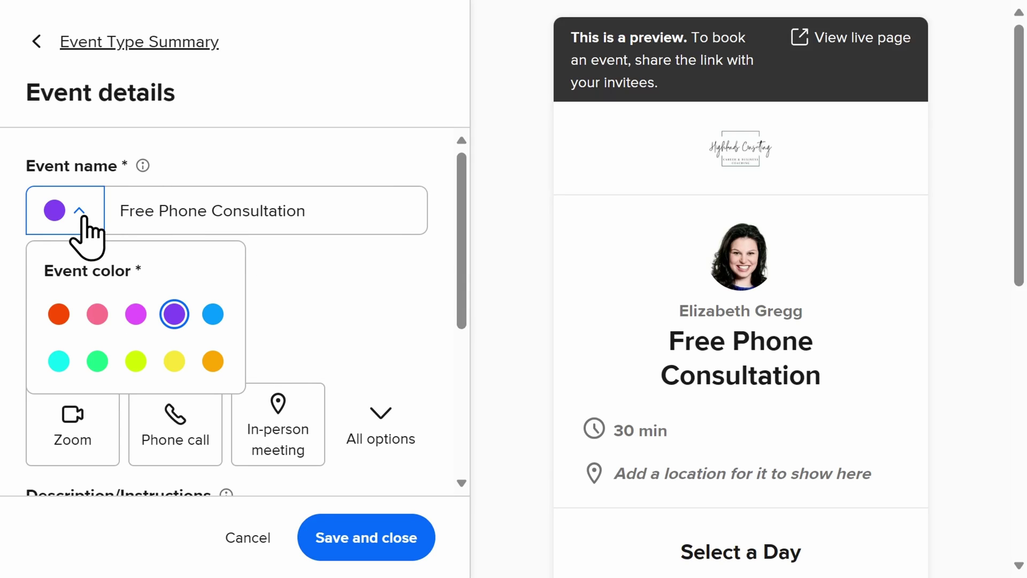
pyautogui.click(213, 313)
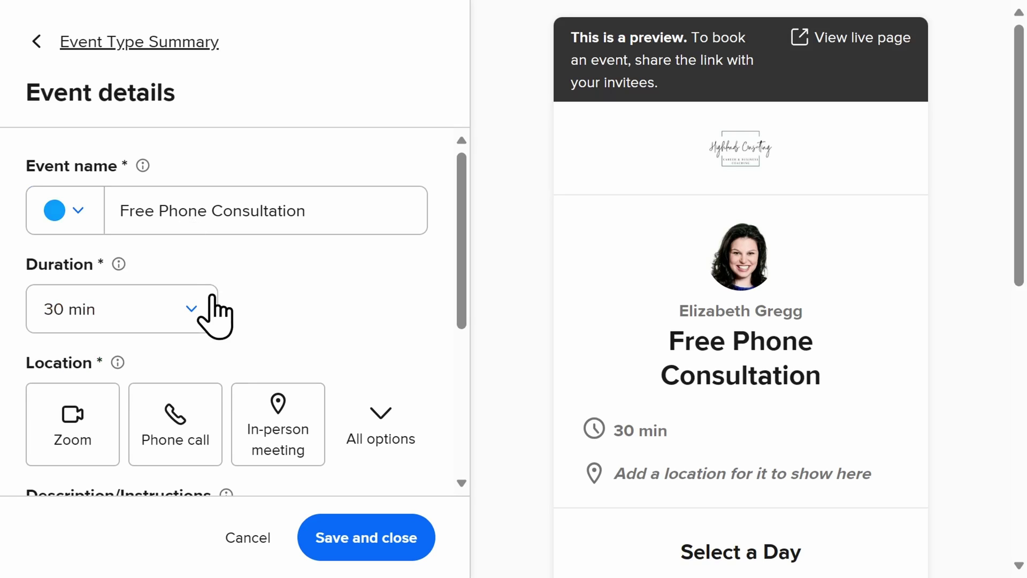
pyautogui.click(200, 314)
pyautogui.click(180, 365)
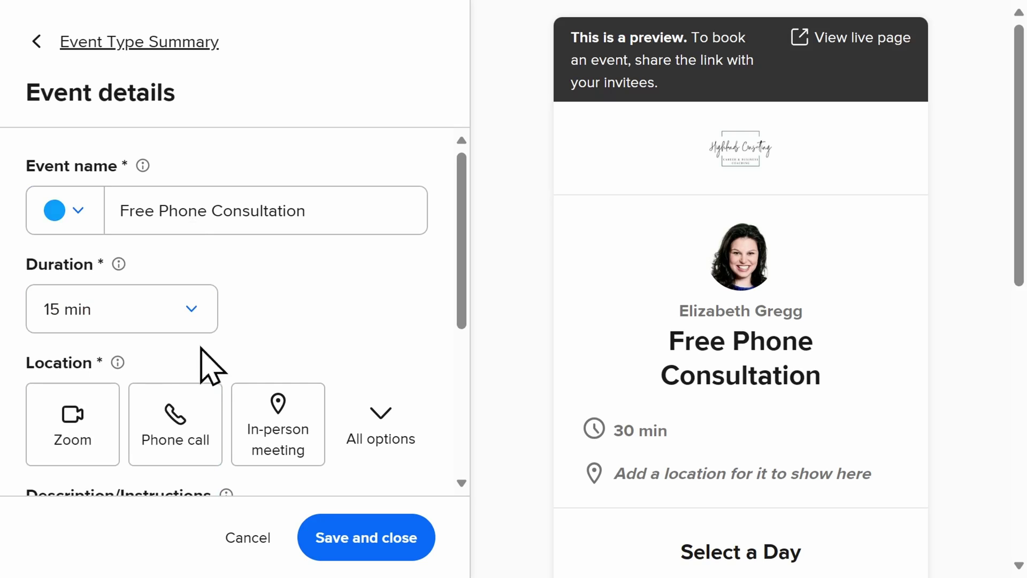
pyautogui.scroll(-2, 336, 307)
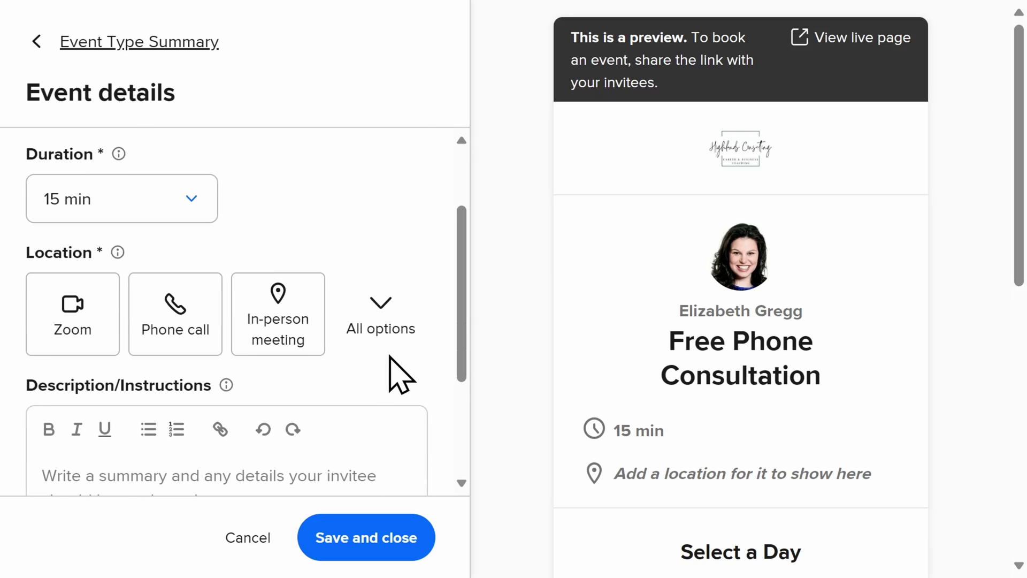
# Set the location to Phone call with 'I will call my invitee', after abandoning In-person
pyautogui.click(378, 303)
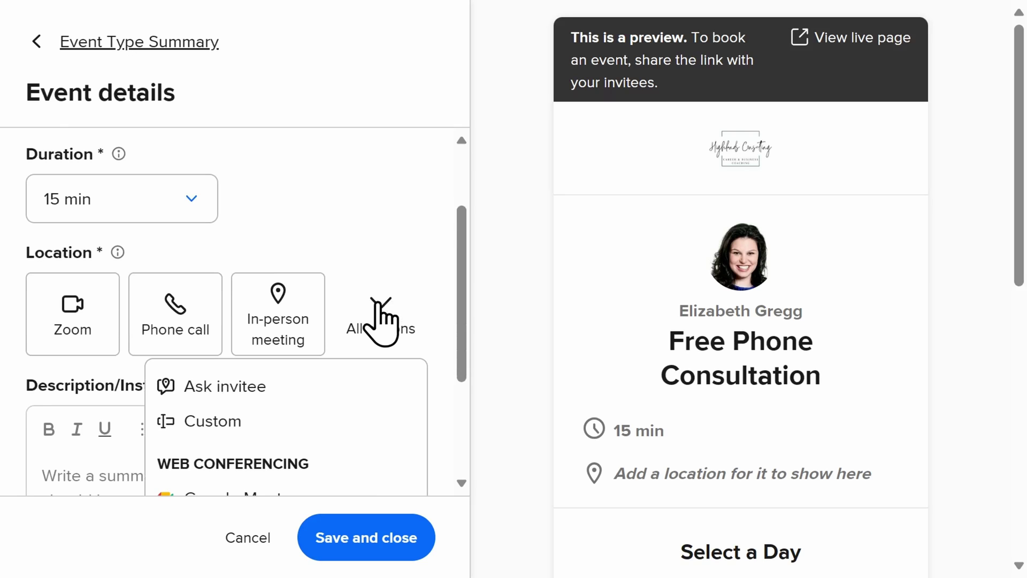
pyautogui.scroll(-2, 378, 304)
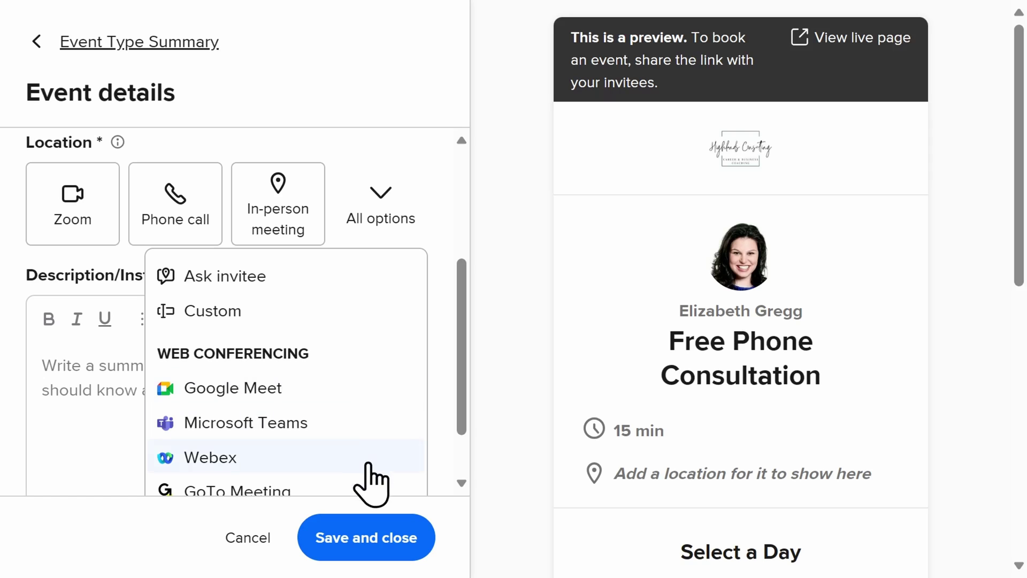
pyautogui.click(89, 256)
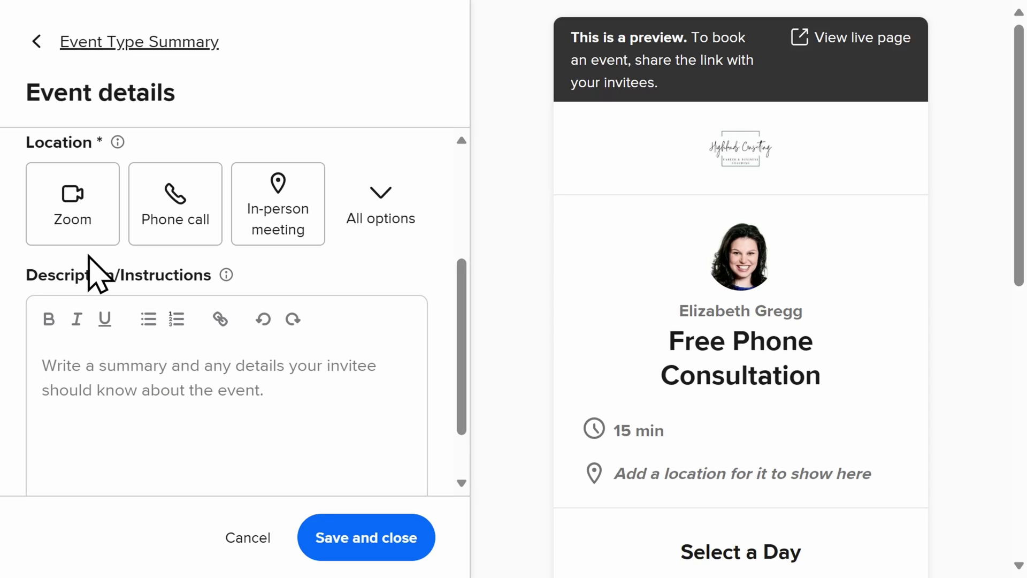
pyautogui.click(287, 228)
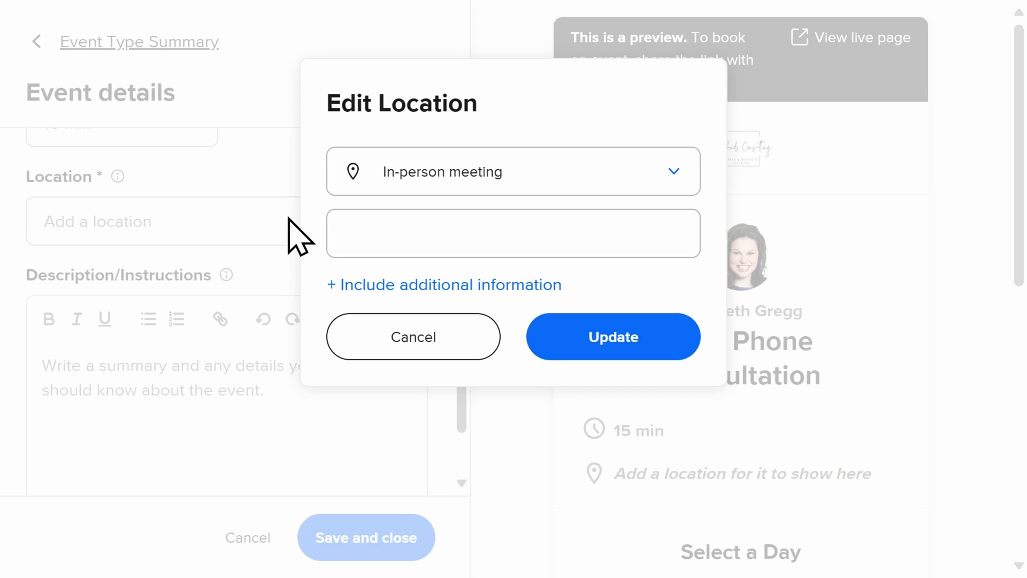
pyautogui.click(398, 337)
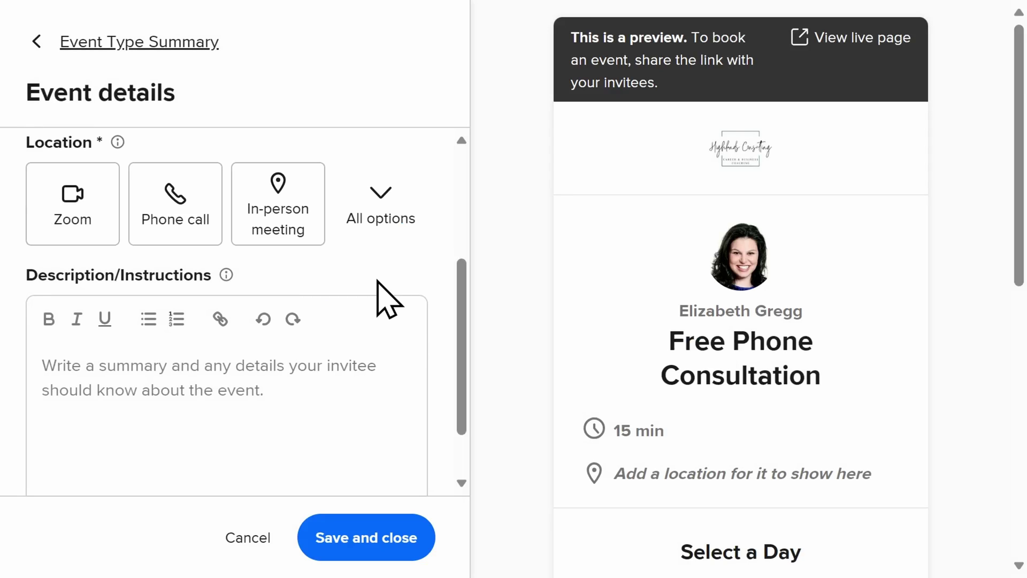
pyautogui.click(177, 226)
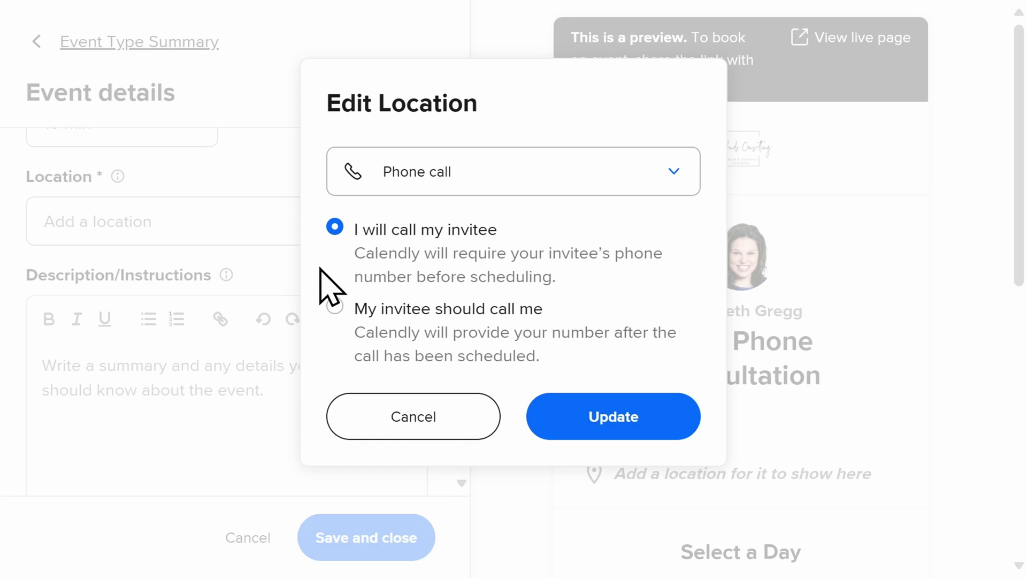
pyautogui.click(611, 413)
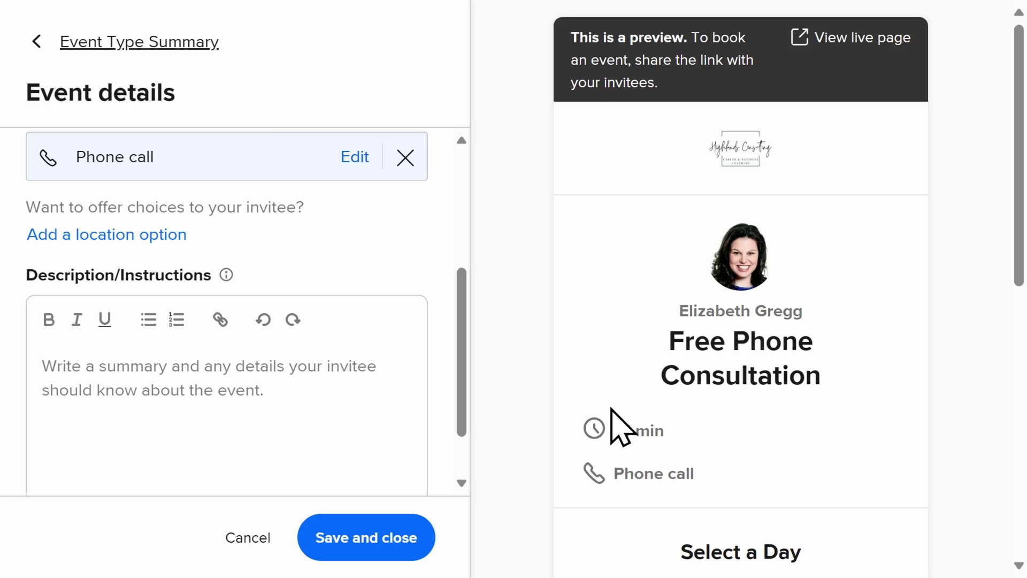
pyautogui.scroll(-1, 416, 292)
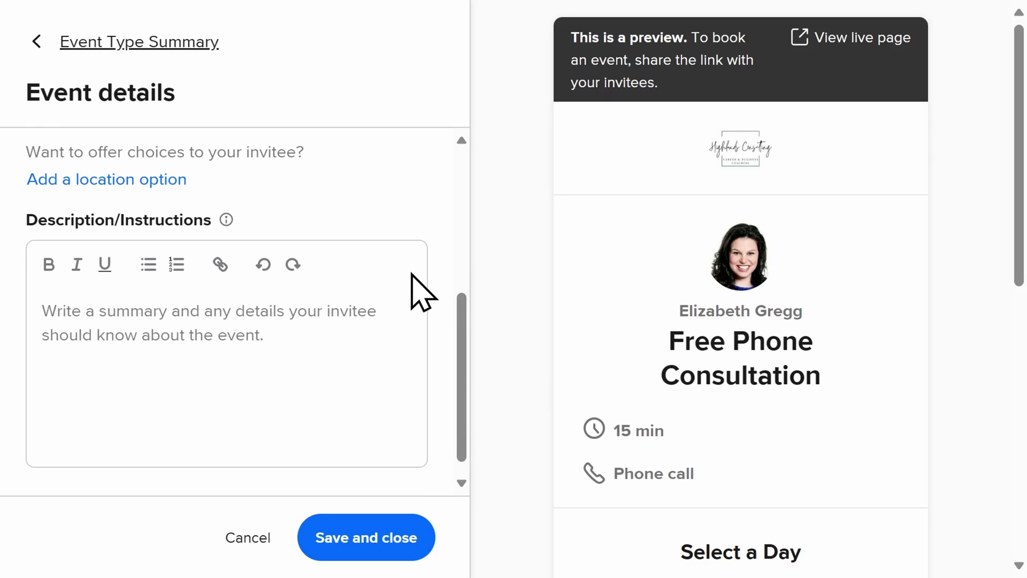
# Paste the 15-minute Highlands Consulting call summary as the description and save
pyautogui.click(305, 316)
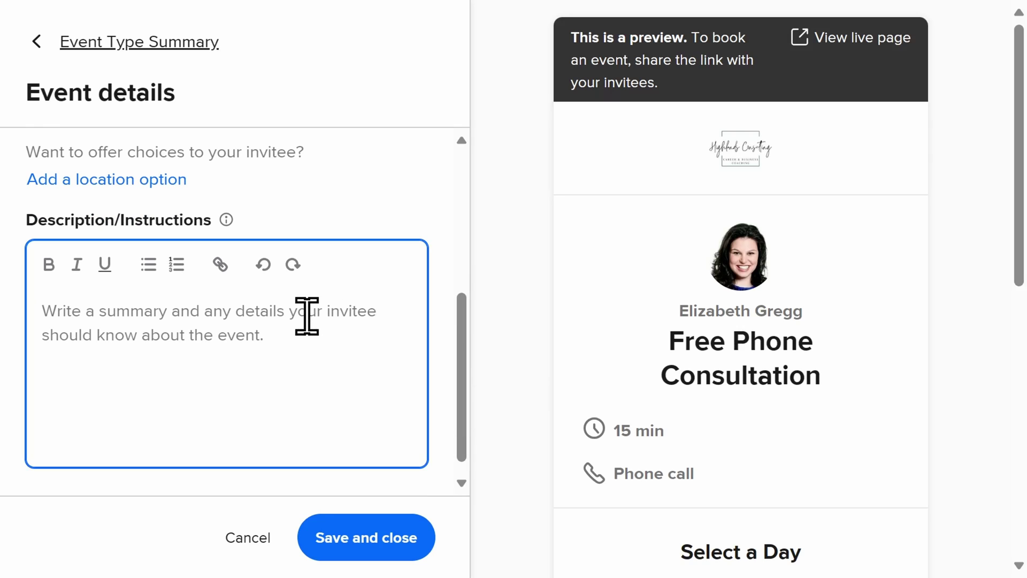
pyautogui.write('This is a free 15-minute phone consultation that will provide you with an opportunity to discuss your needs, ask questions, and learn more about how Highlands Consulting can partner with you or your business.')
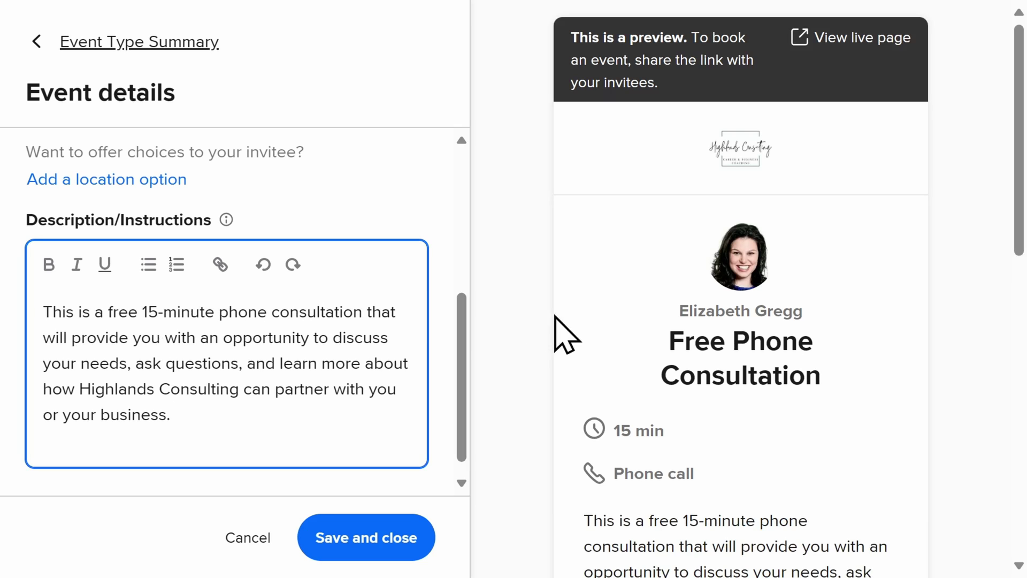
pyautogui.scroll(-2, 584, 325)
pyautogui.scroll(-2, 583, 327)
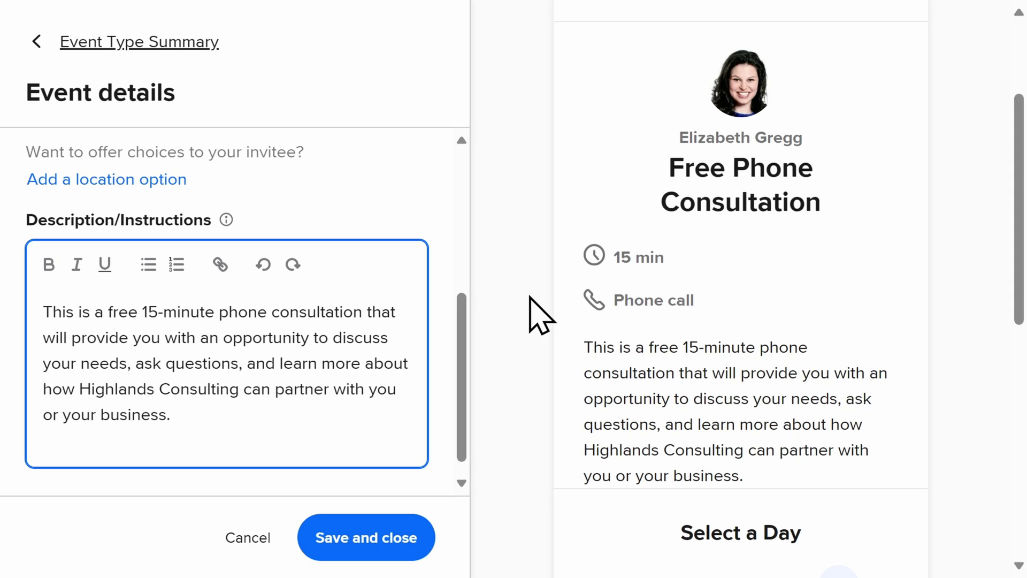
pyautogui.scroll(-2, 534, 308)
pyautogui.scroll(-2, 532, 310)
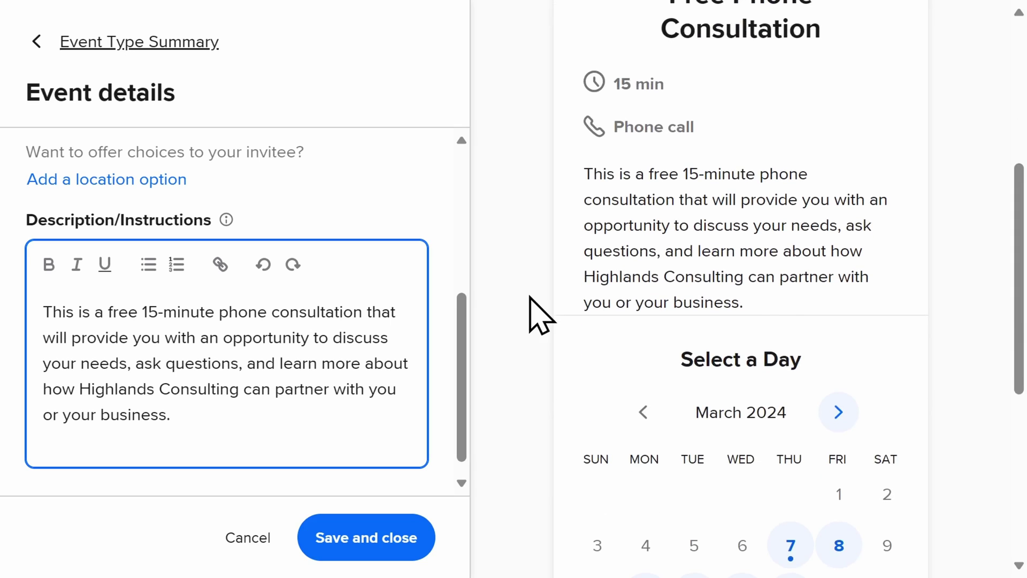
pyautogui.click(399, 545)
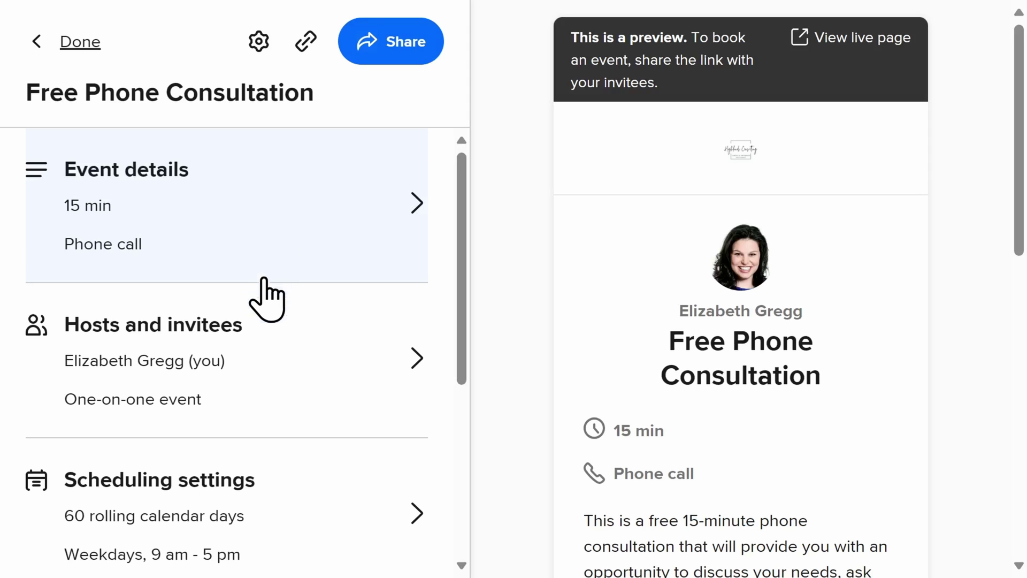
# Uncheck 'Allow invitees to add guests' under Hosts and invitees and save
pyautogui.click(273, 386)
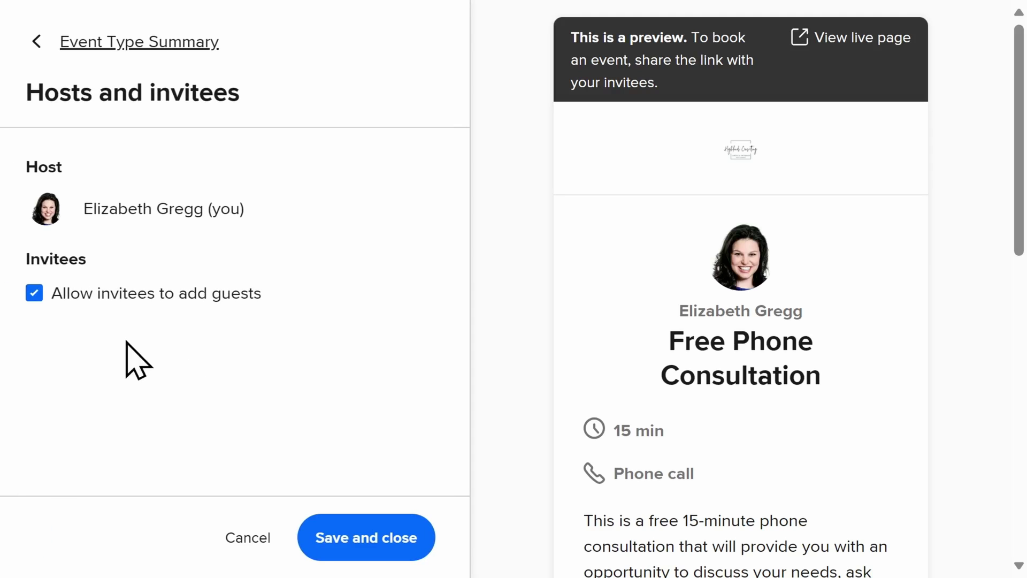
pyautogui.click(35, 292)
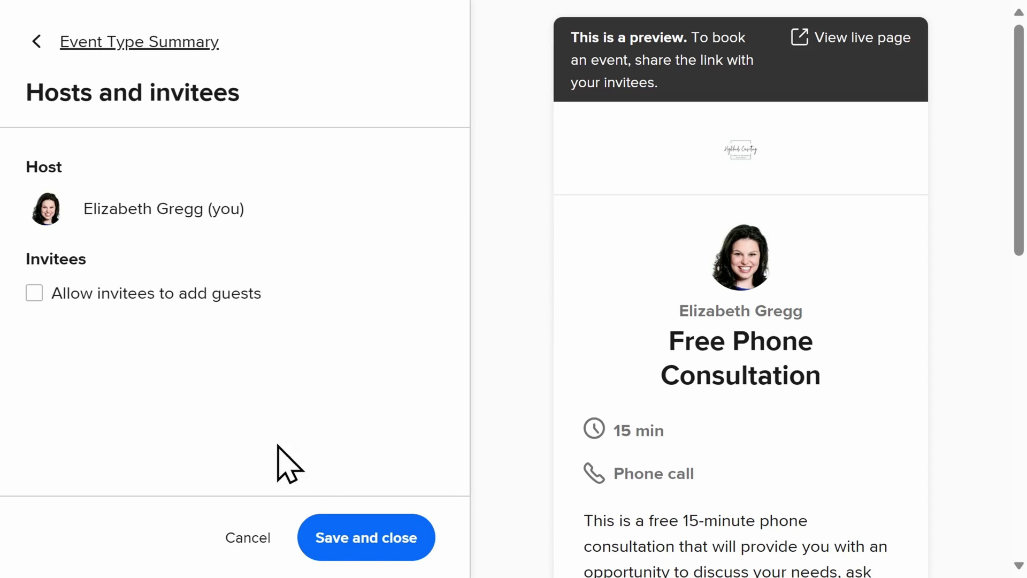
pyautogui.click(366, 539)
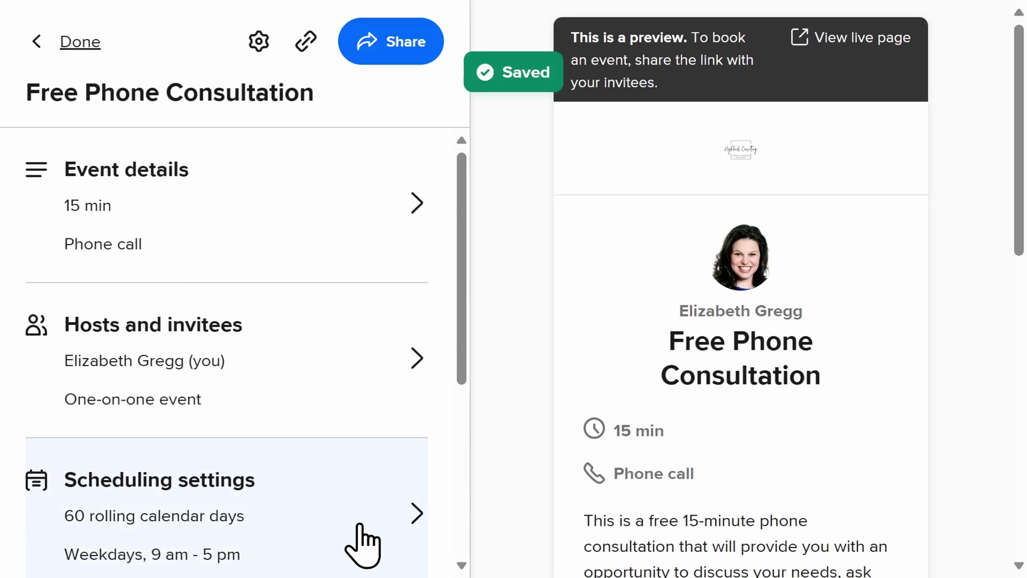
# Open the consultation's scheduling settings, showing the 60-day booking window and the host's hours
pyautogui.click(363, 546)
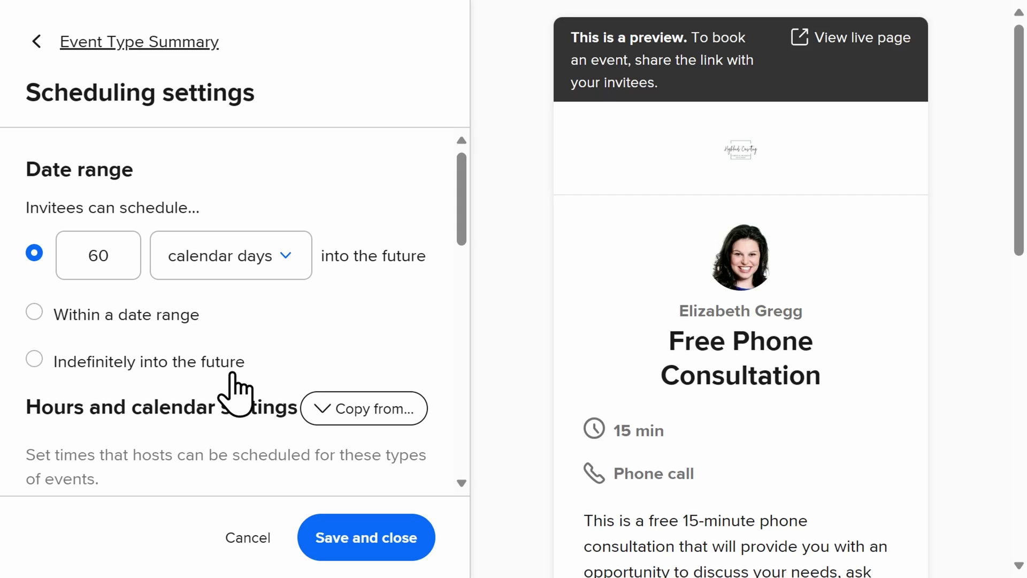
pyautogui.scroll(-1, 237, 393)
pyautogui.scroll(-1, 236, 394)
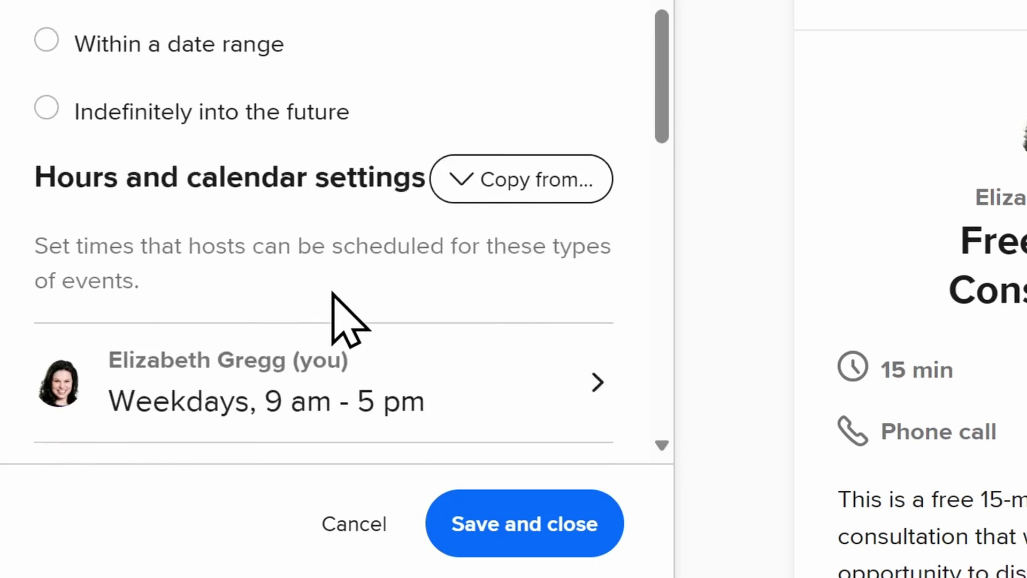
pyautogui.scroll(-1, 236, 393)
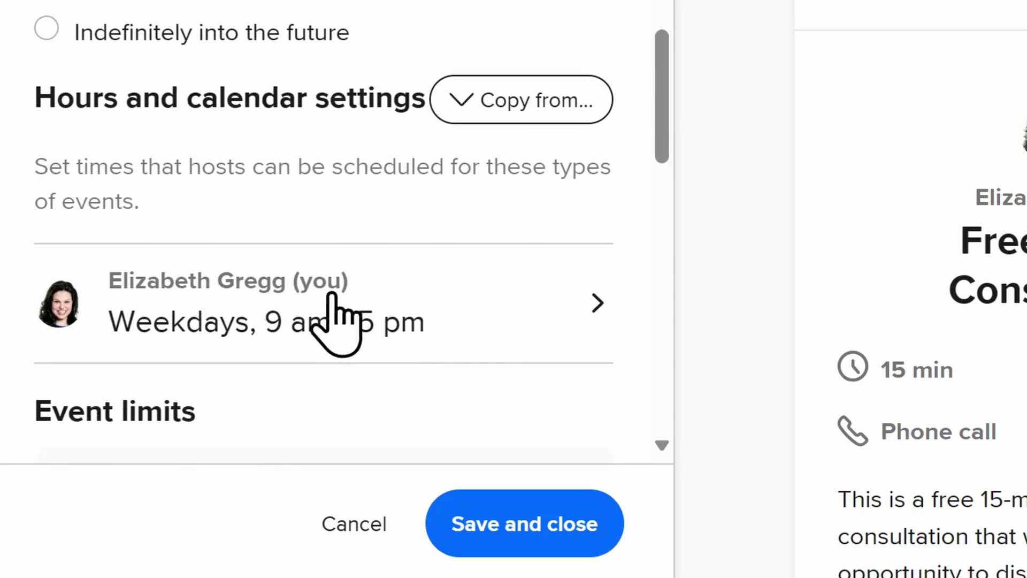
pyautogui.click(564, 312)
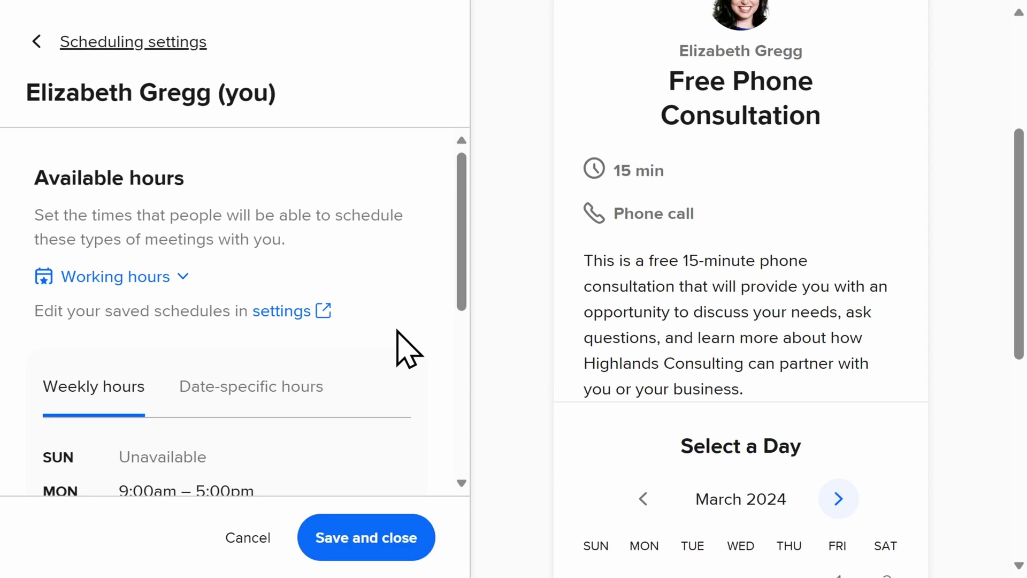
pyautogui.scroll(-1, 399, 345)
pyautogui.scroll(-1, 398, 345)
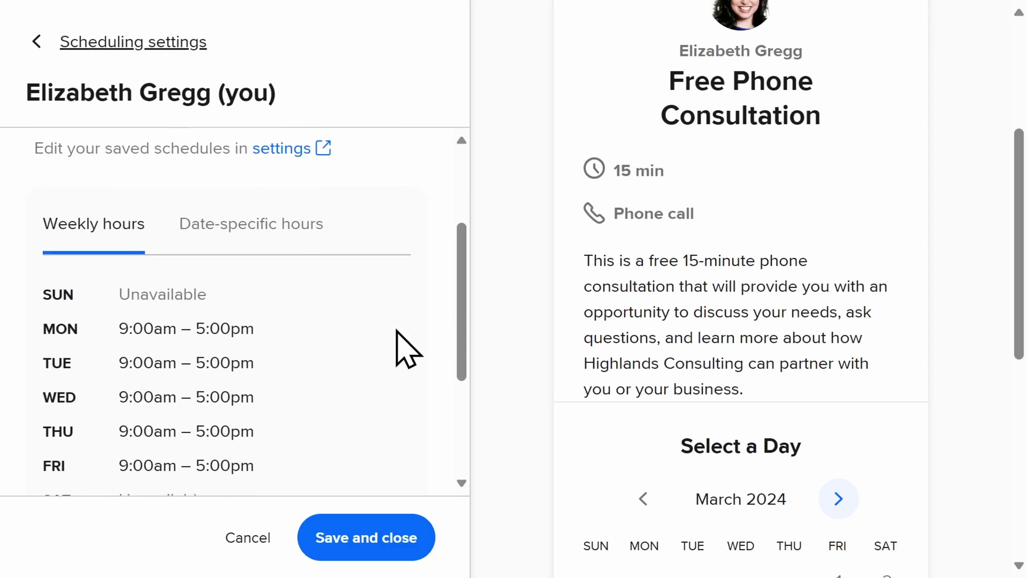
# Apply weekly-hours edits to this event type only and start adding date-specific hours
pyautogui.click(401, 291)
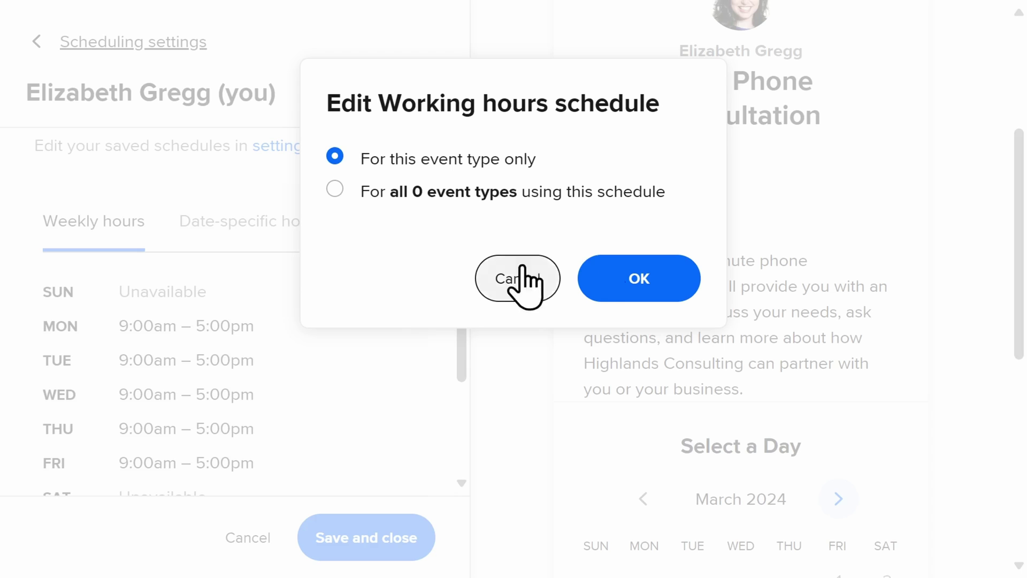
pyautogui.click(620, 281)
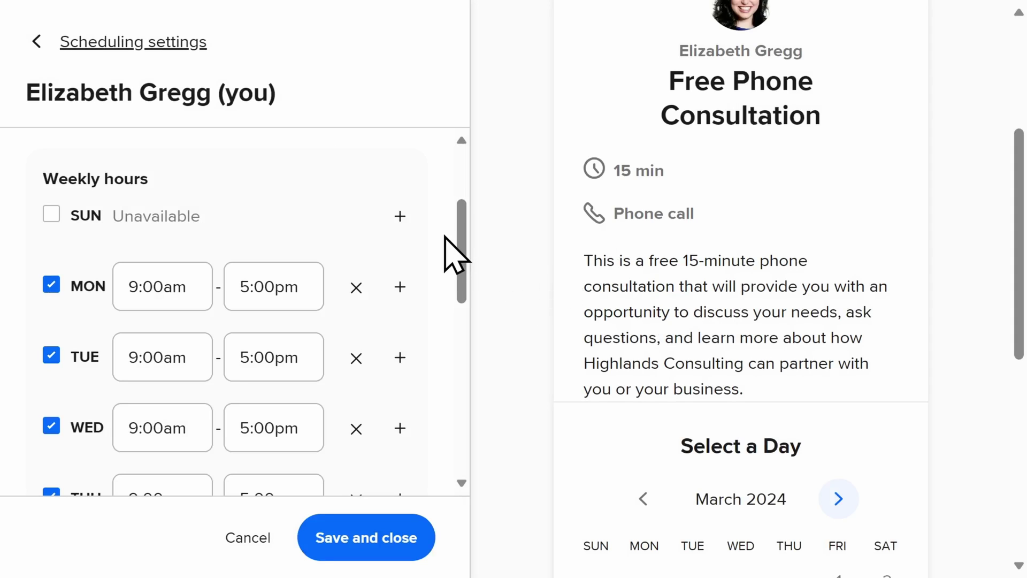
pyautogui.scroll(-1, 452, 255)
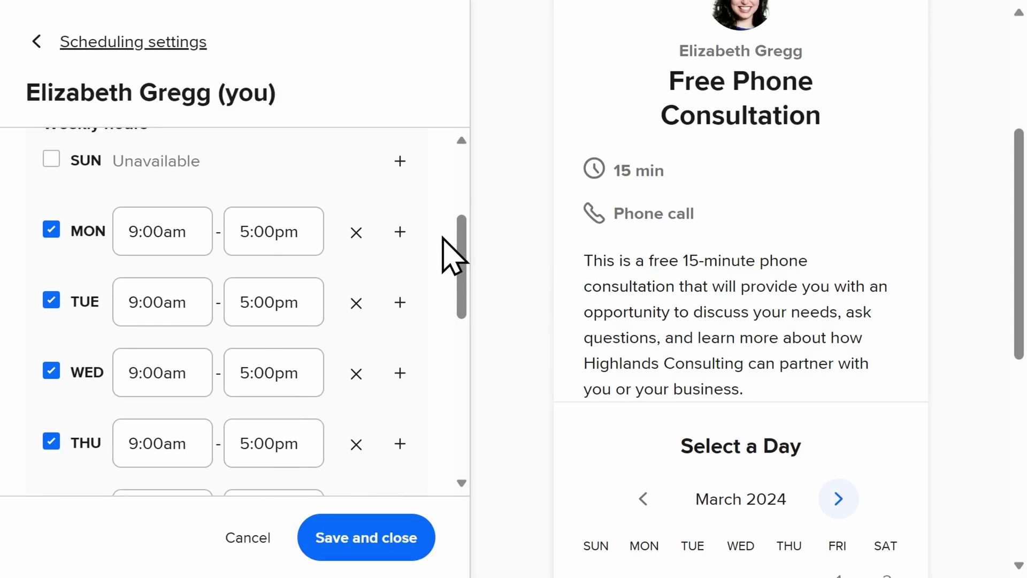
pyautogui.scroll(-1, 452, 255)
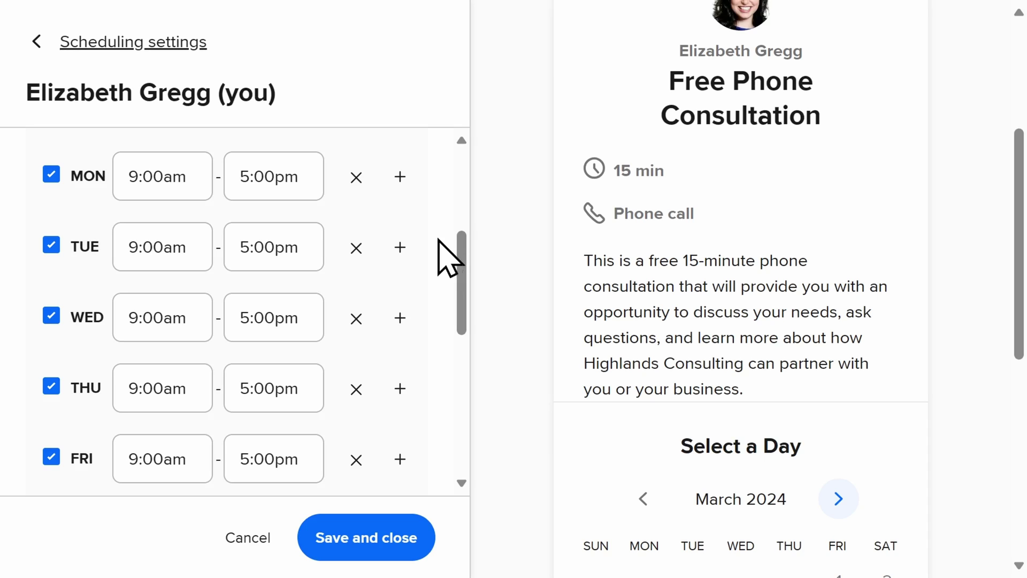
pyautogui.scroll(-1, 442, 268)
pyautogui.scroll(-3, 438, 265)
pyautogui.scroll(-1, 443, 276)
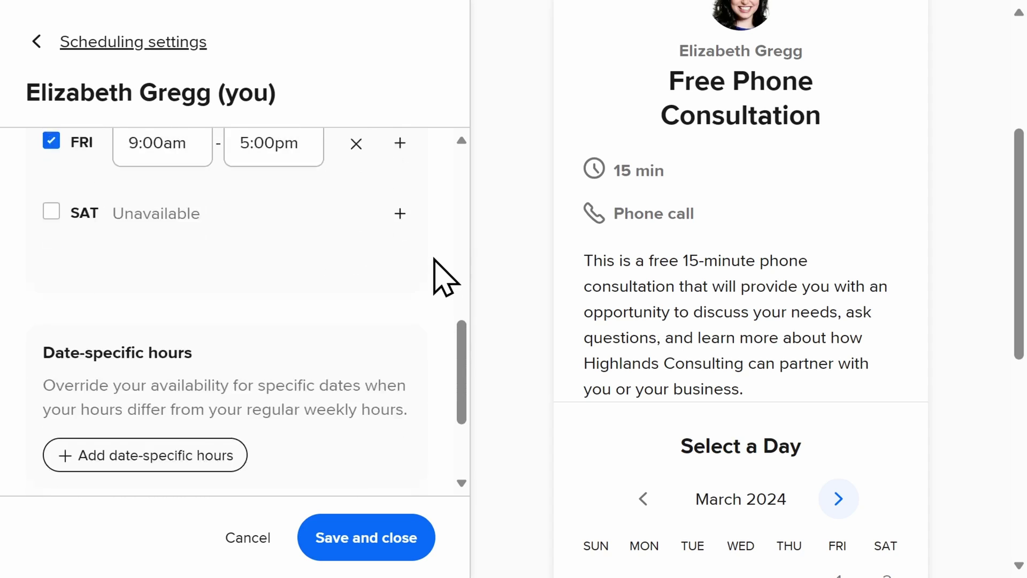
pyautogui.scroll(-1, 442, 278)
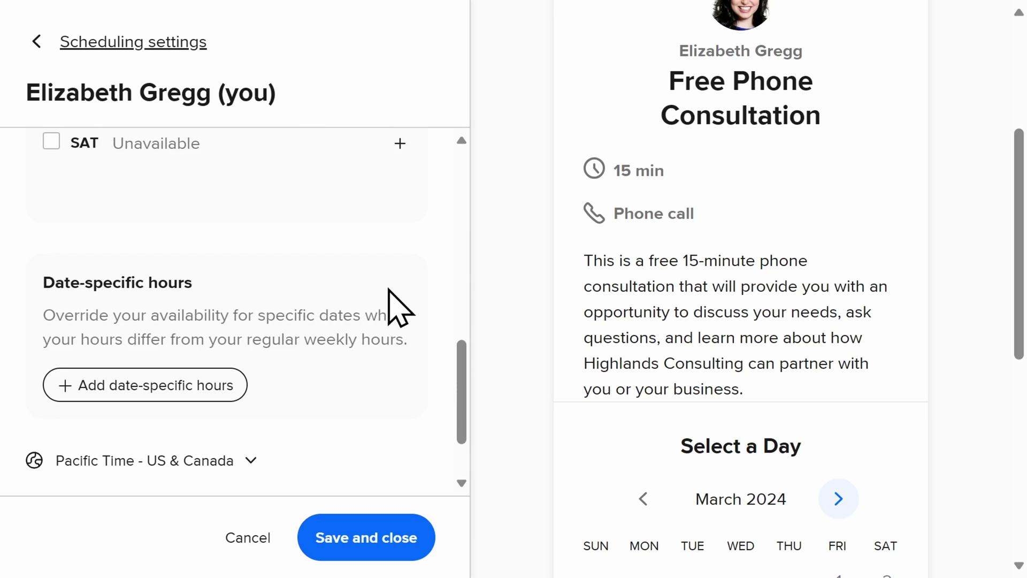
pyautogui.click(233, 384)
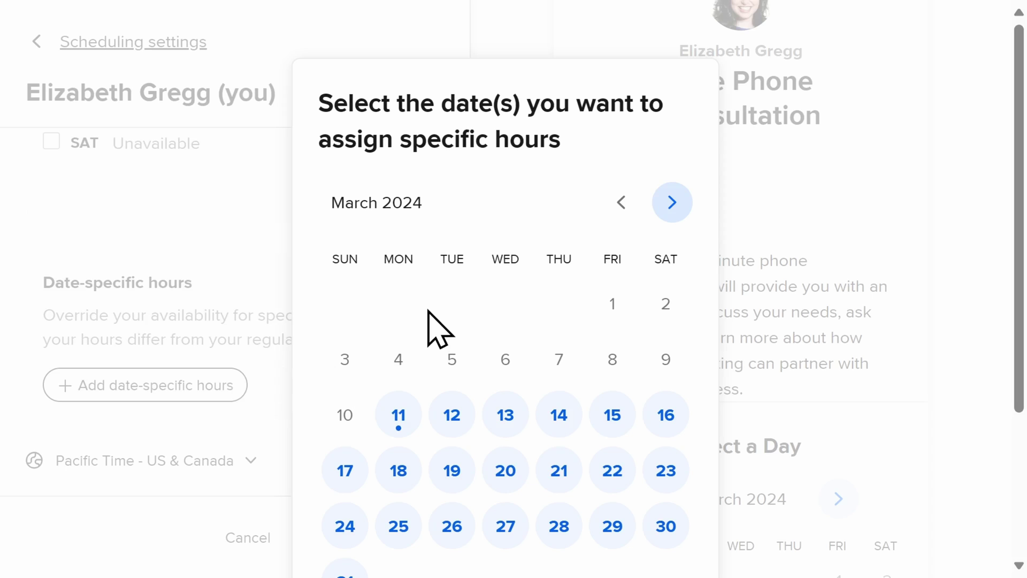
pyautogui.scroll(-3, 428, 313)
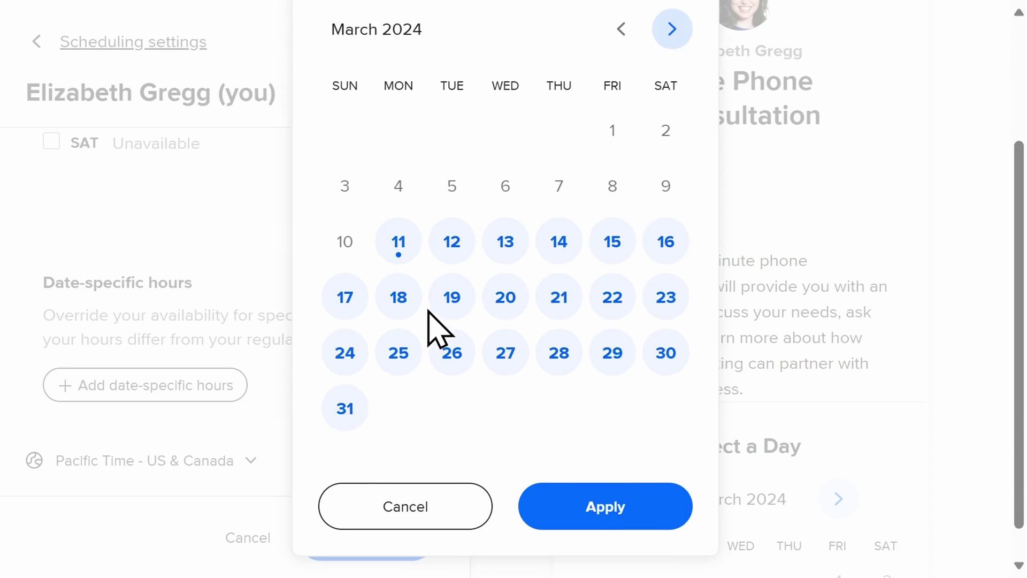
# Select March 18–22, 2024, mark them Unavailable, and apply the override
pyautogui.click(405, 302)
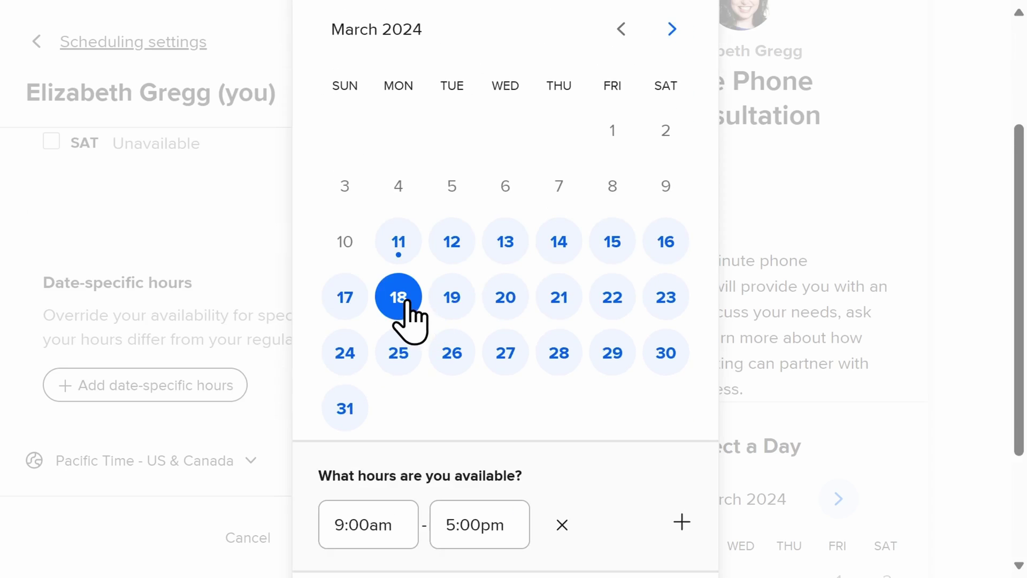
pyautogui.click(607, 299)
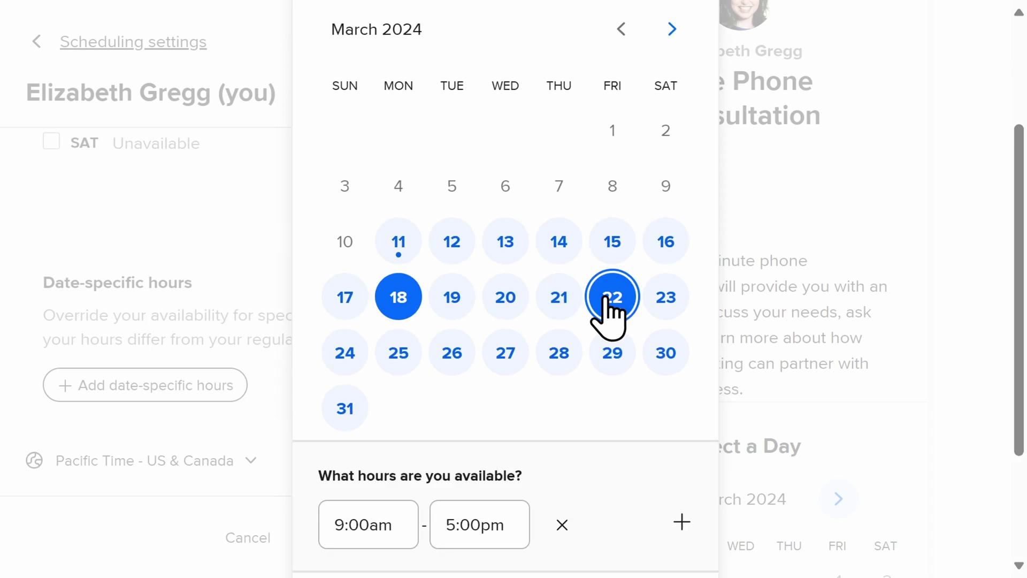
pyautogui.click(566, 311)
pyautogui.click(513, 318)
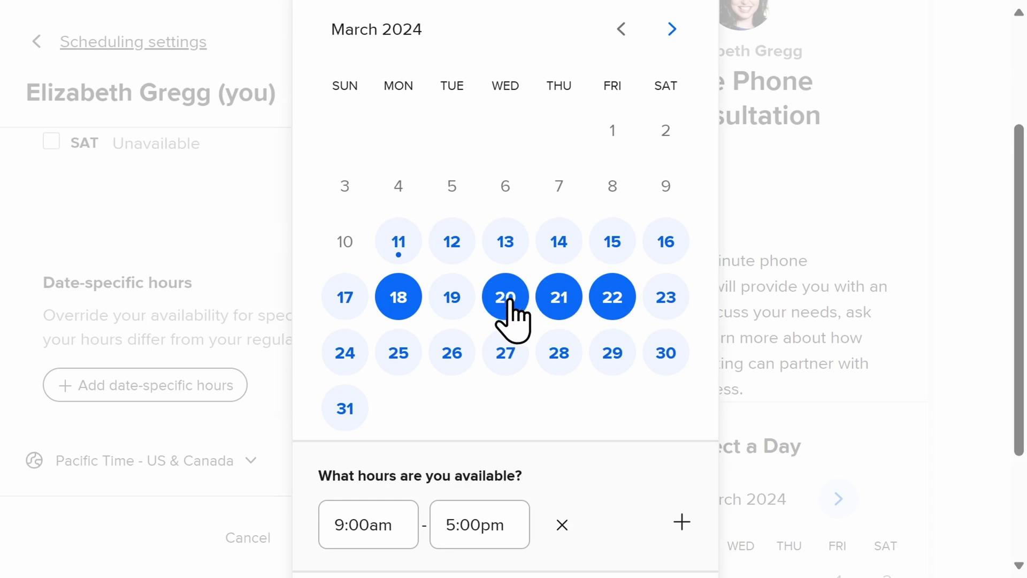
pyautogui.click(458, 314)
pyautogui.scroll(-2, 626, 465)
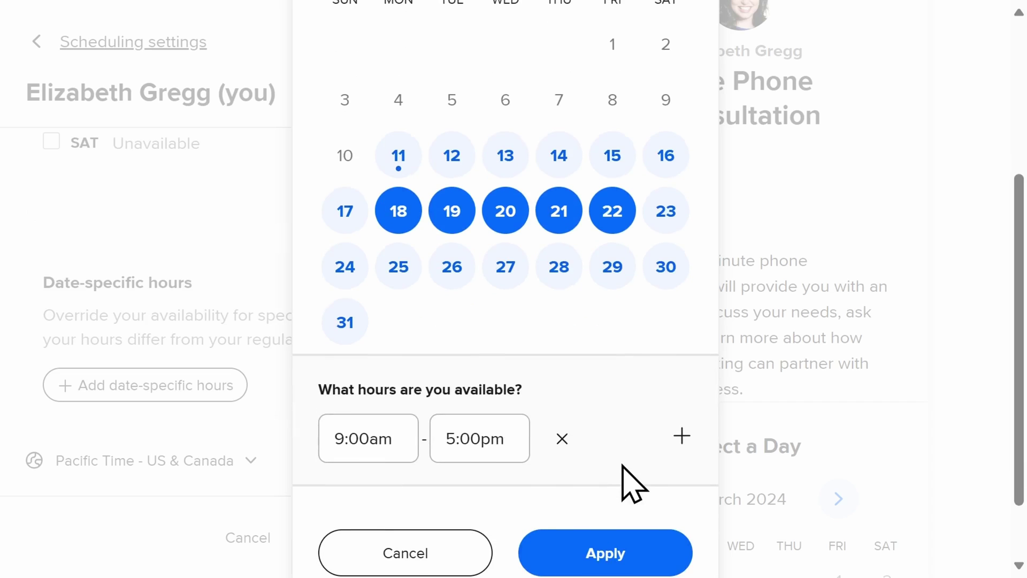
pyautogui.click(562, 438)
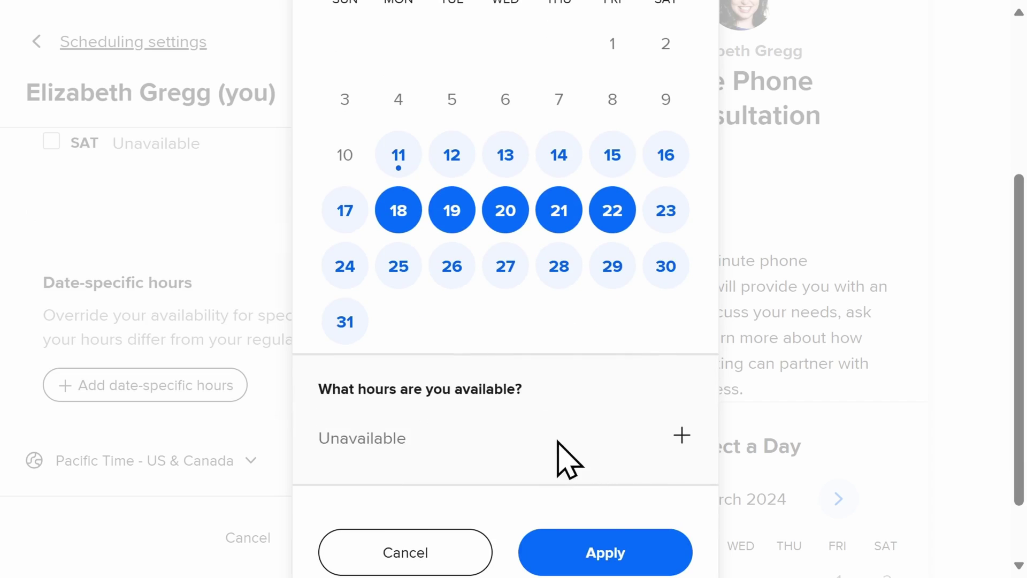
pyautogui.click(619, 555)
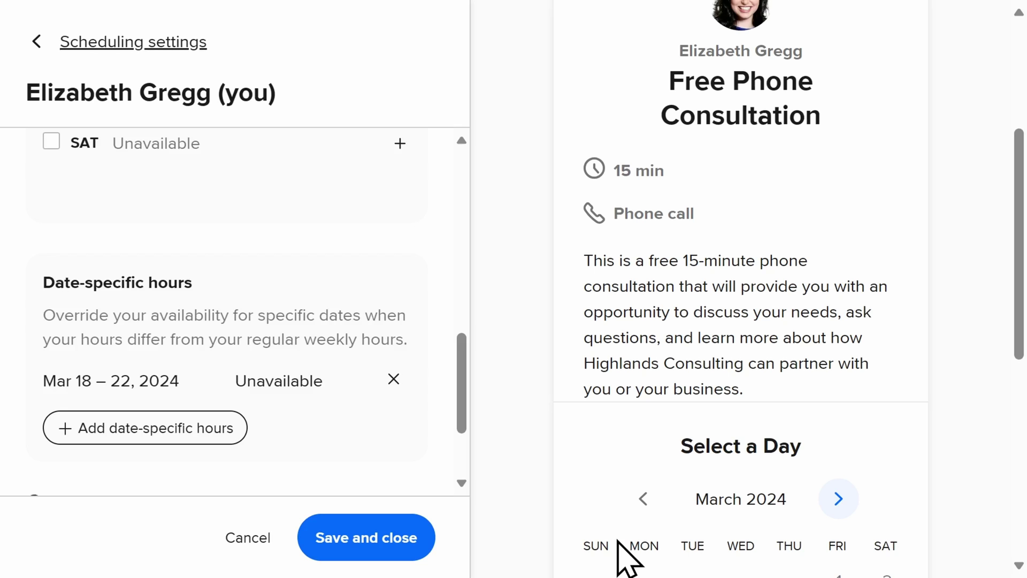
# Save the availability, then set a 15-minute buffer after events
pyautogui.click(406, 539)
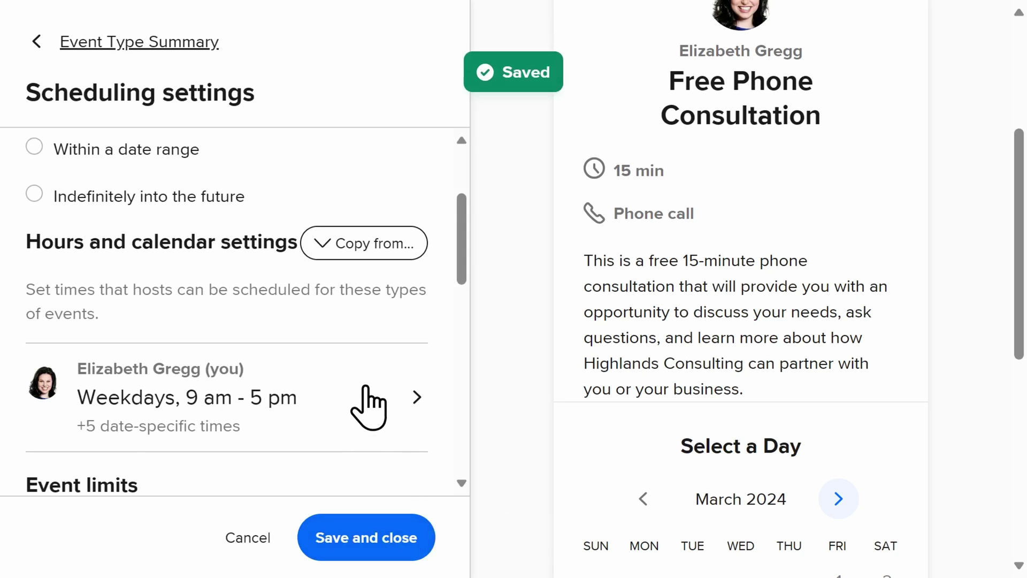
pyautogui.scroll(-3, 367, 406)
pyautogui.scroll(-3, 367, 407)
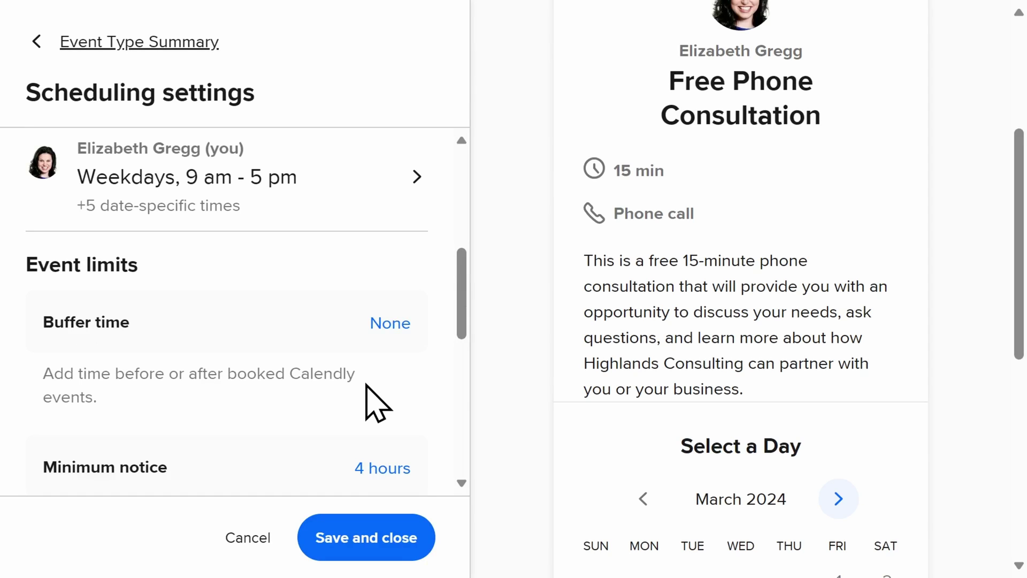
pyautogui.click(389, 322)
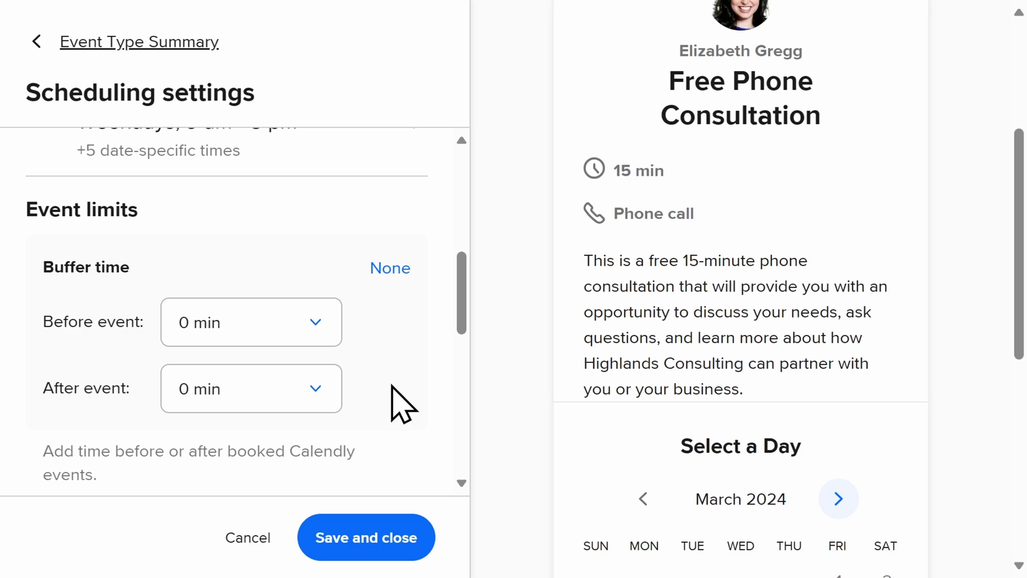
pyautogui.click(313, 400)
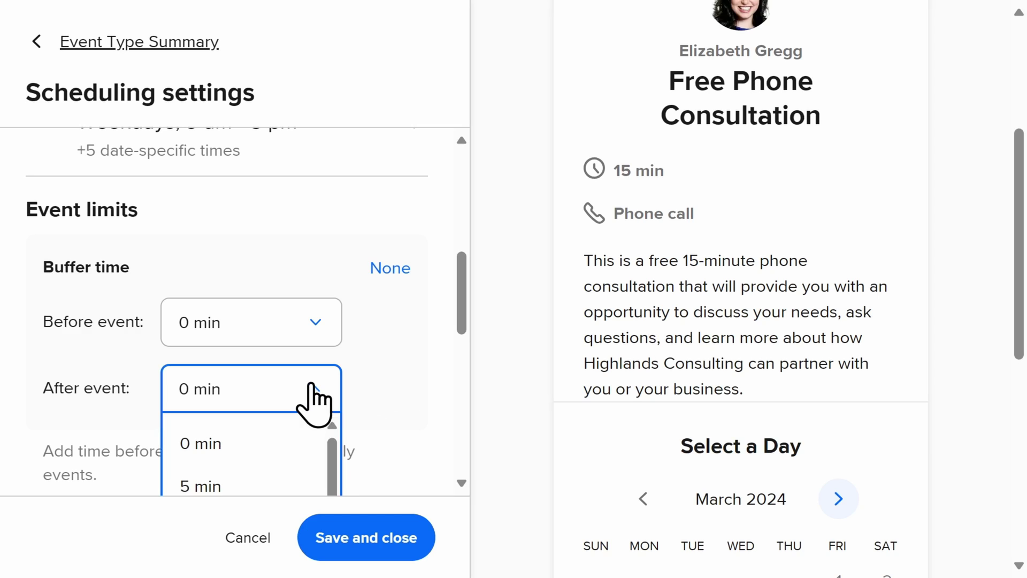
pyautogui.scroll(-2, 291, 430)
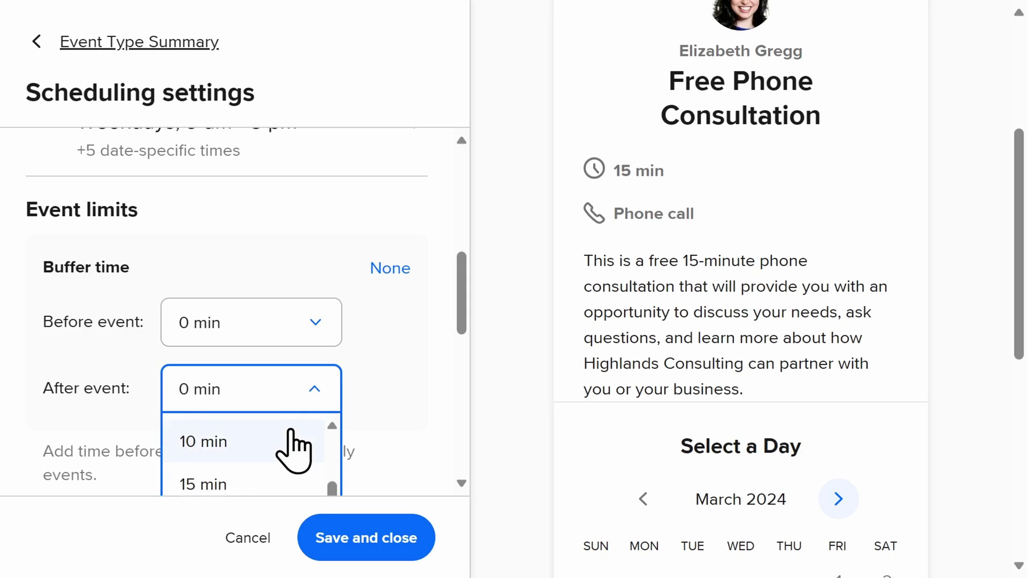
pyautogui.scroll(-1, 292, 427)
pyautogui.click(294, 443)
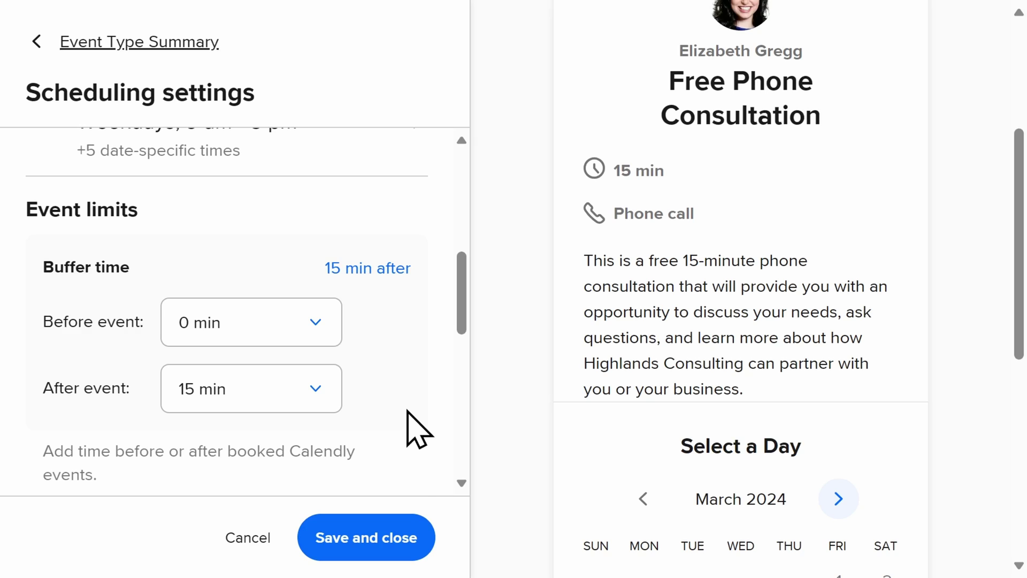
pyautogui.scroll(-2, 408, 413)
pyautogui.scroll(-1, 408, 416)
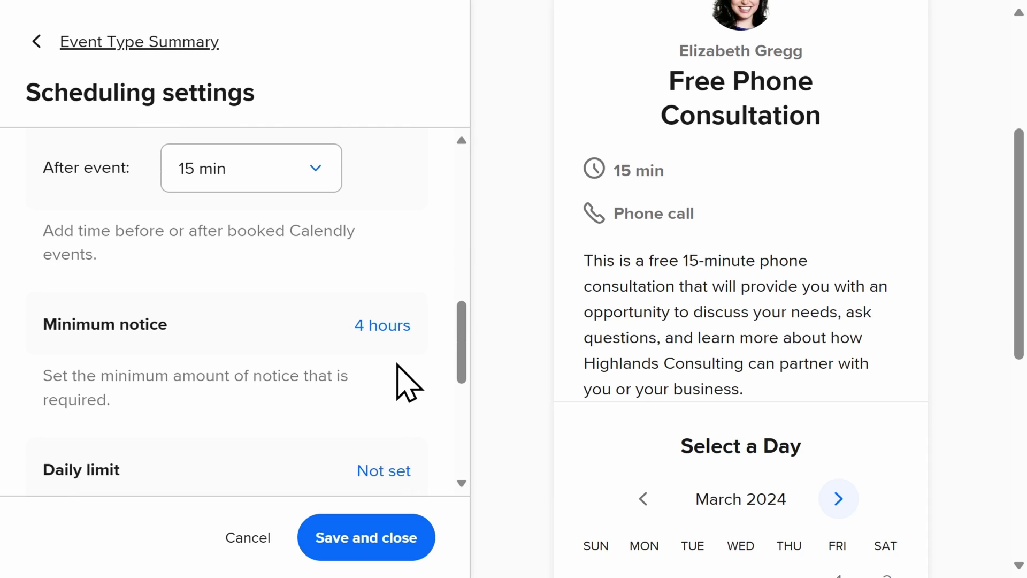
# Set minimum notice to 24 hours and a daily limit of 4 events
pyautogui.click(383, 325)
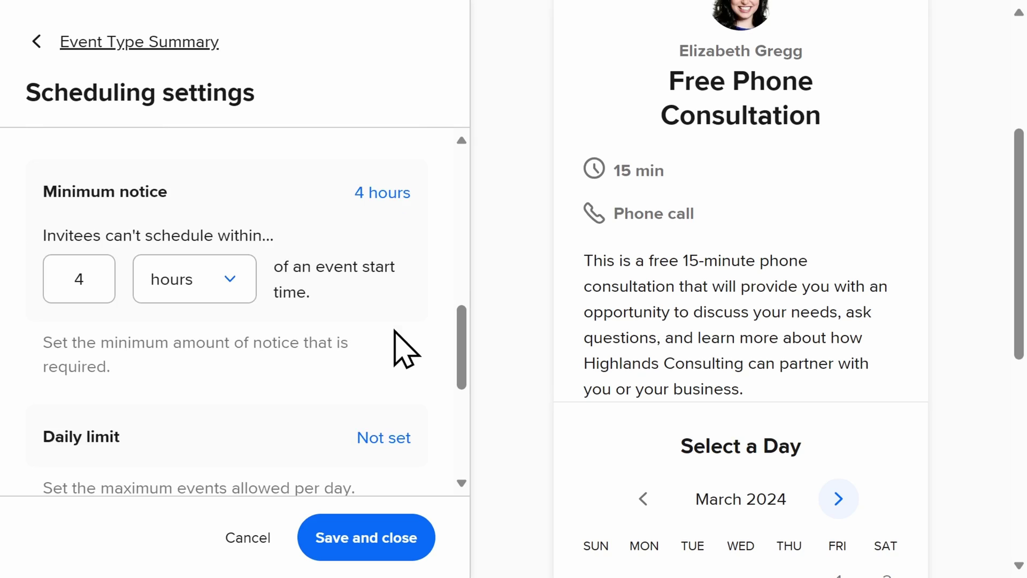
pyautogui.click(74, 282)
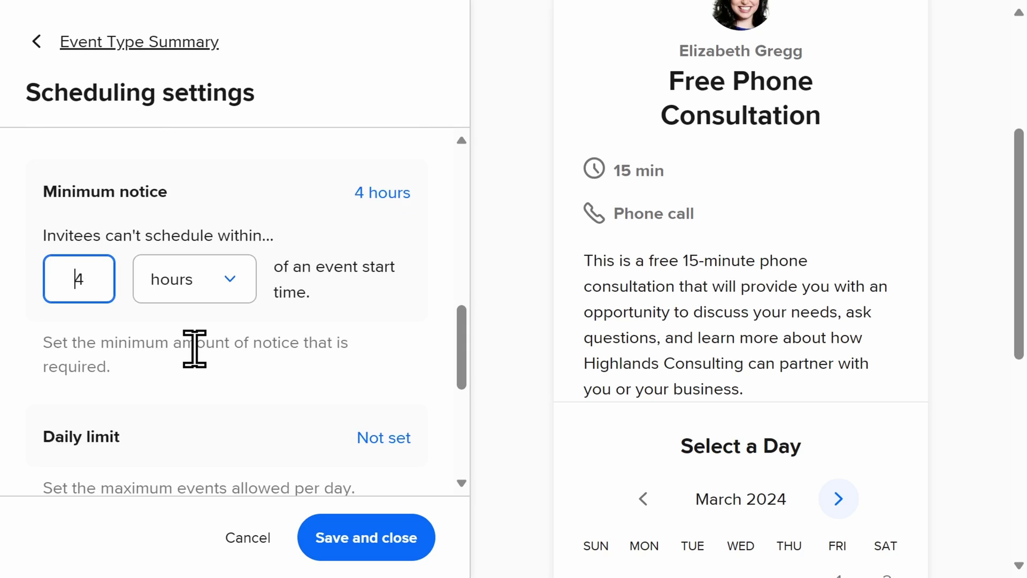
pyautogui.write('2')
pyautogui.scroll(-1, 194, 348)
pyautogui.scroll(-3, 206, 362)
pyautogui.scroll(-1, 201, 367)
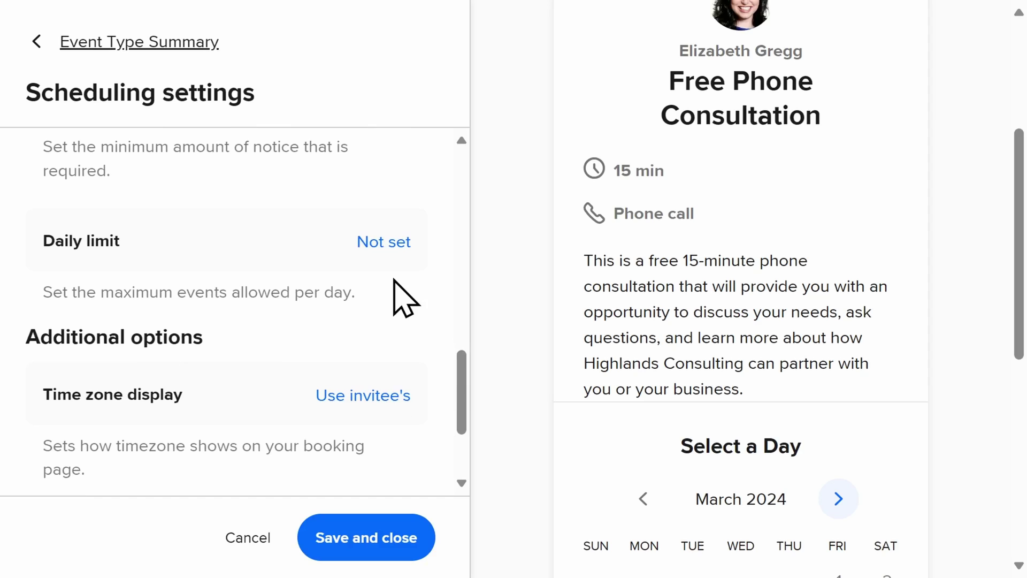
pyautogui.click(387, 245)
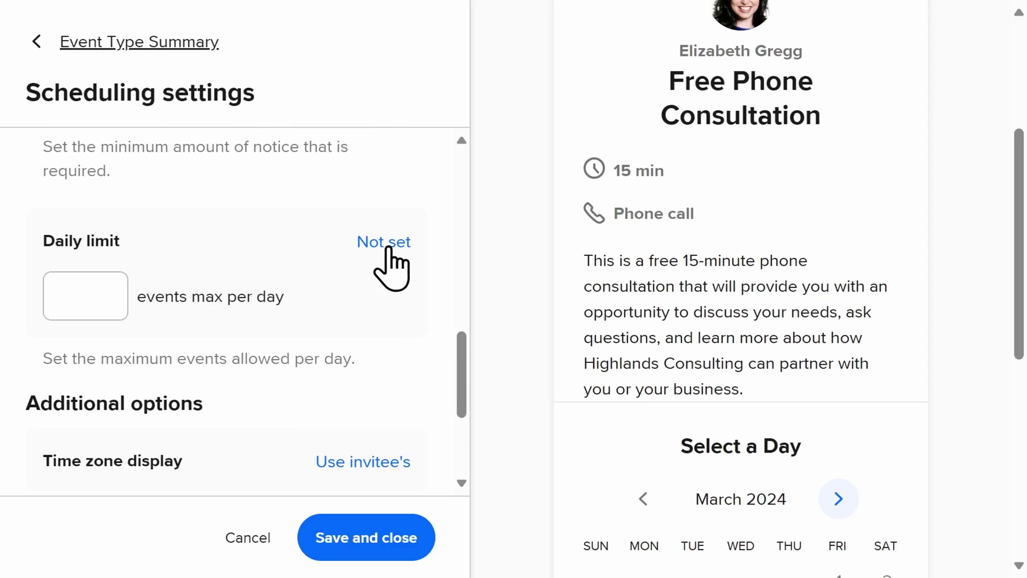
pyautogui.click(99, 302)
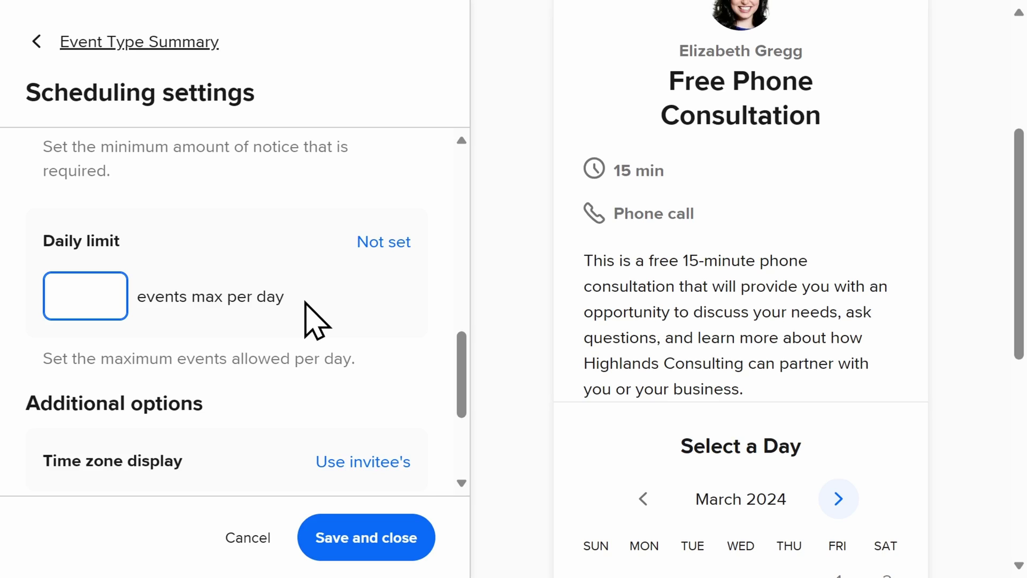
pyautogui.write('4')
pyautogui.scroll(-3, 309, 317)
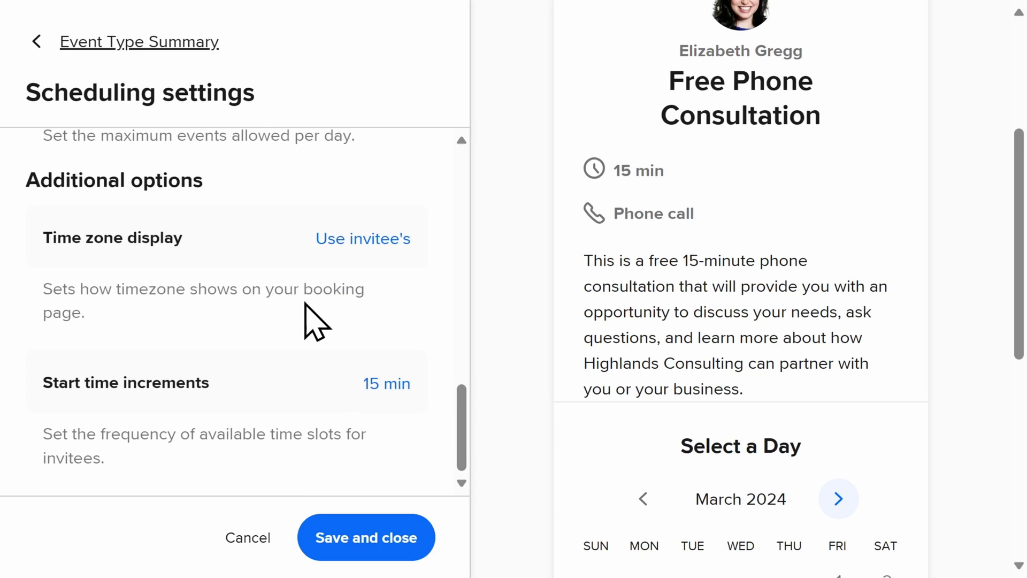
# Choose 30-minute start time increments and save the scheduling settings
pyautogui.click(315, 383)
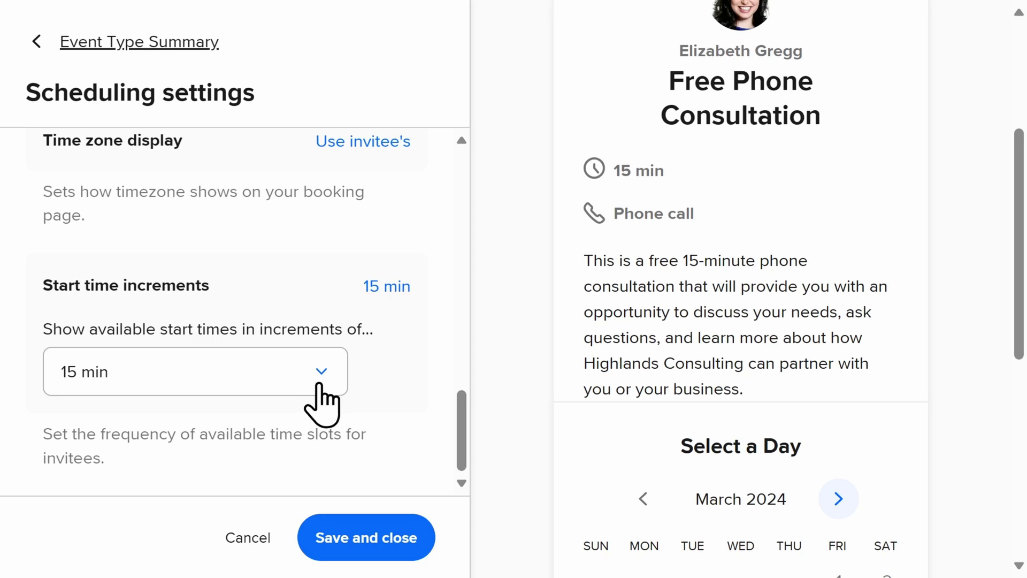
pyautogui.click(318, 384)
pyautogui.scroll(-2, 298, 430)
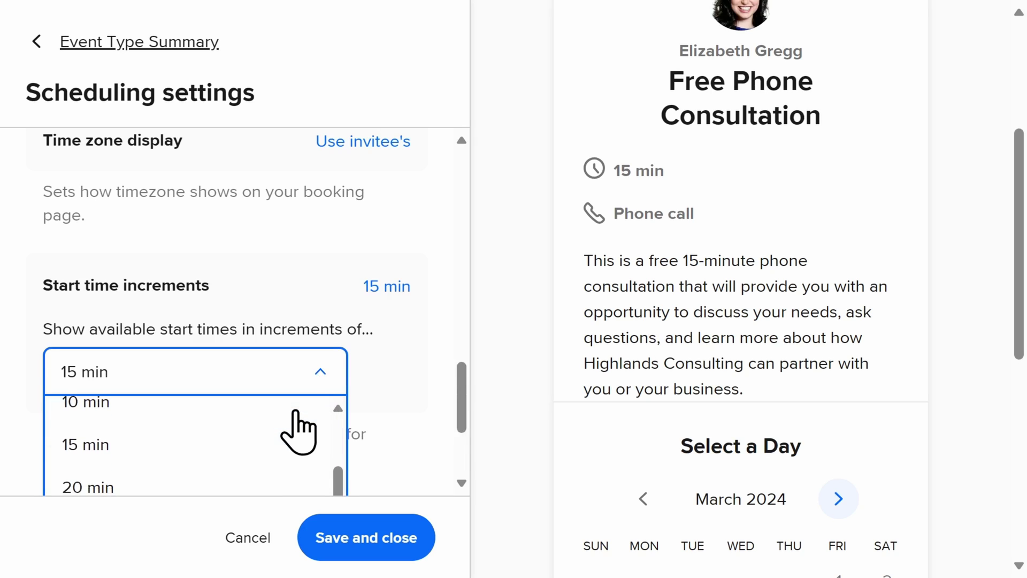
pyautogui.scroll(-1, 294, 422)
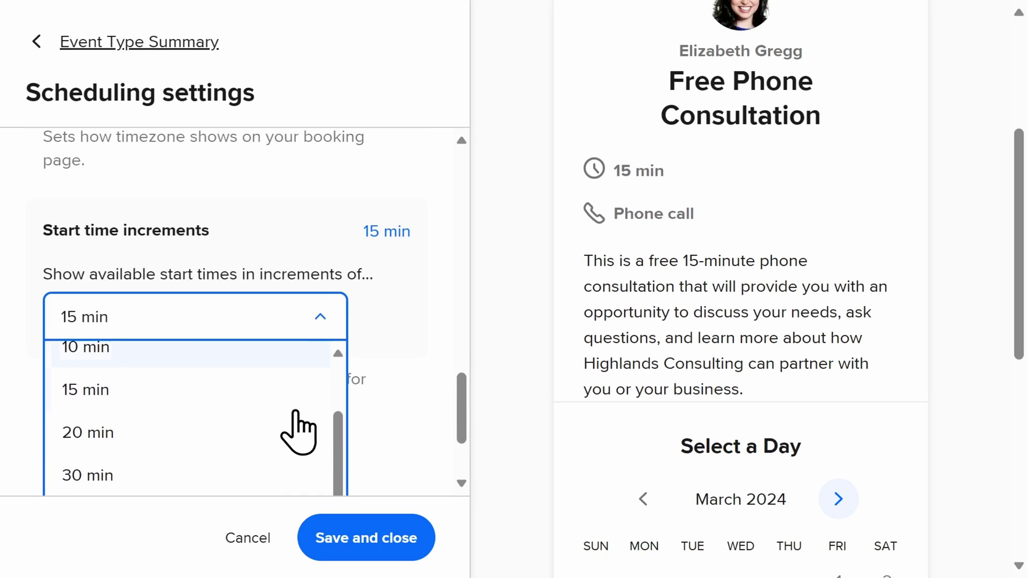
pyautogui.click(294, 481)
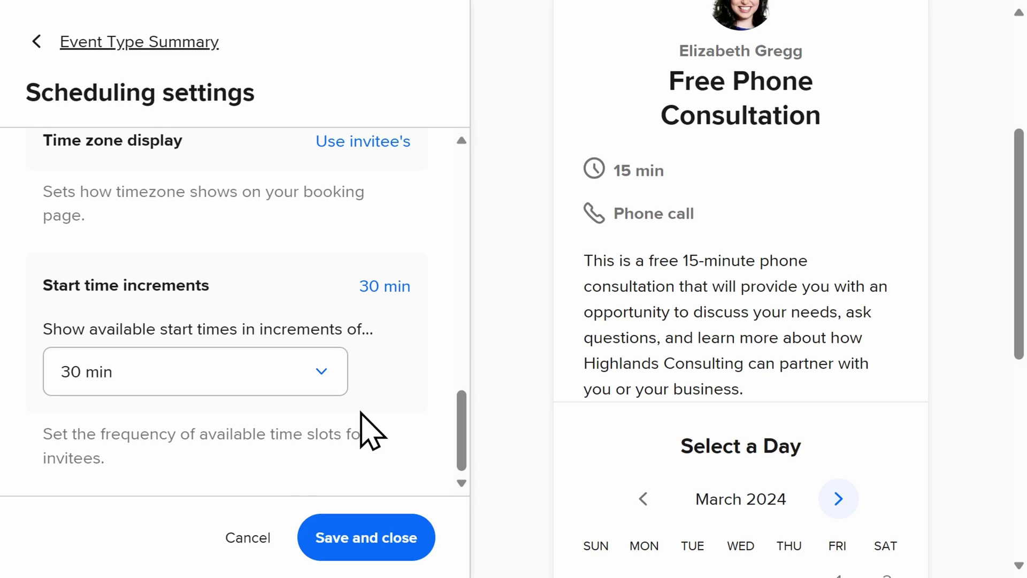
pyautogui.click(362, 546)
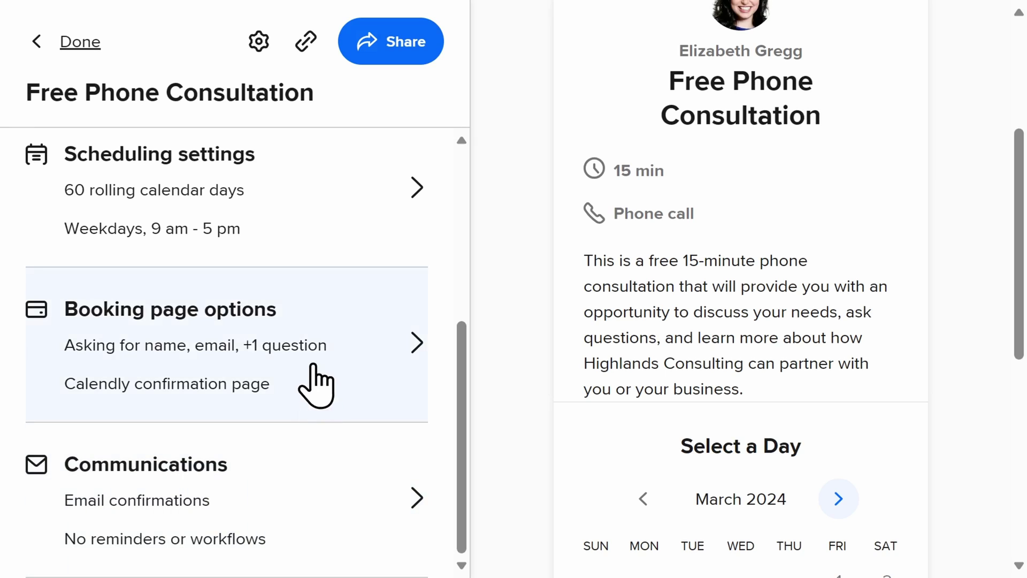
# Open Booking page options and select the '30min' event link ending for replacement
pyautogui.click(314, 382)
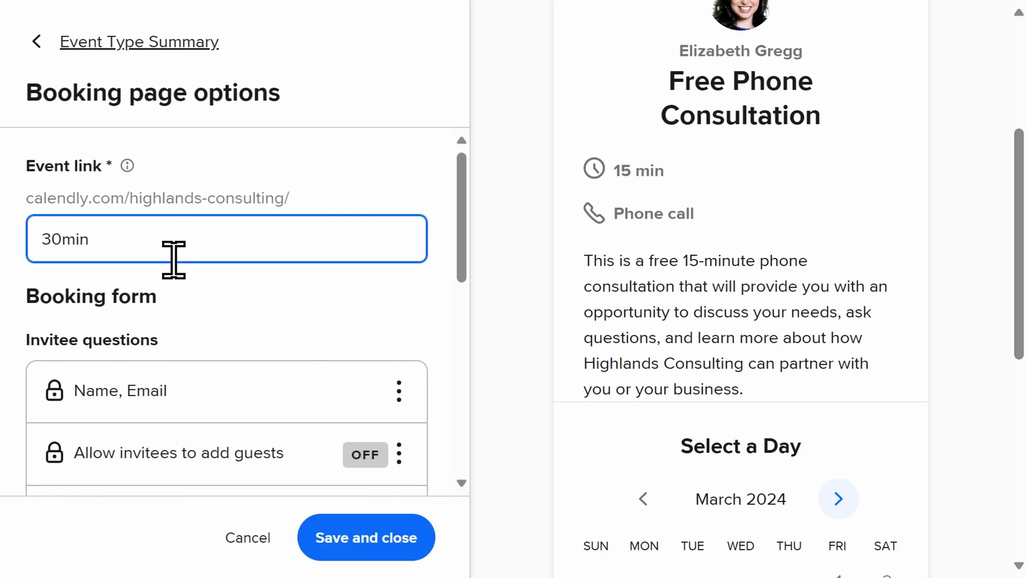
pyautogui.moveTo(140, 254); pyautogui.dragTo(27, 270)
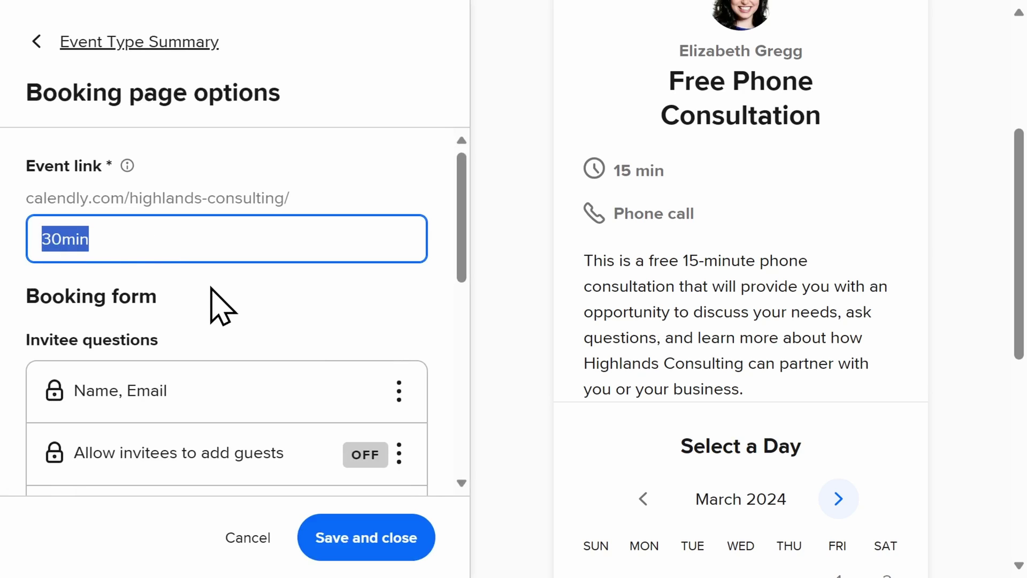
pyautogui.write('PhoneConsultation')
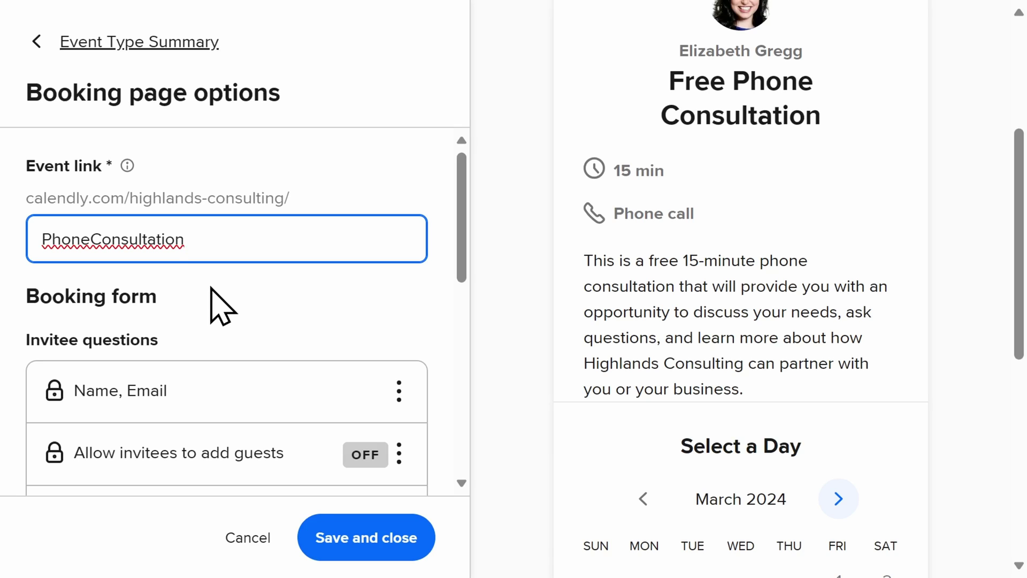
pyautogui.scroll(-2, 221, 305)
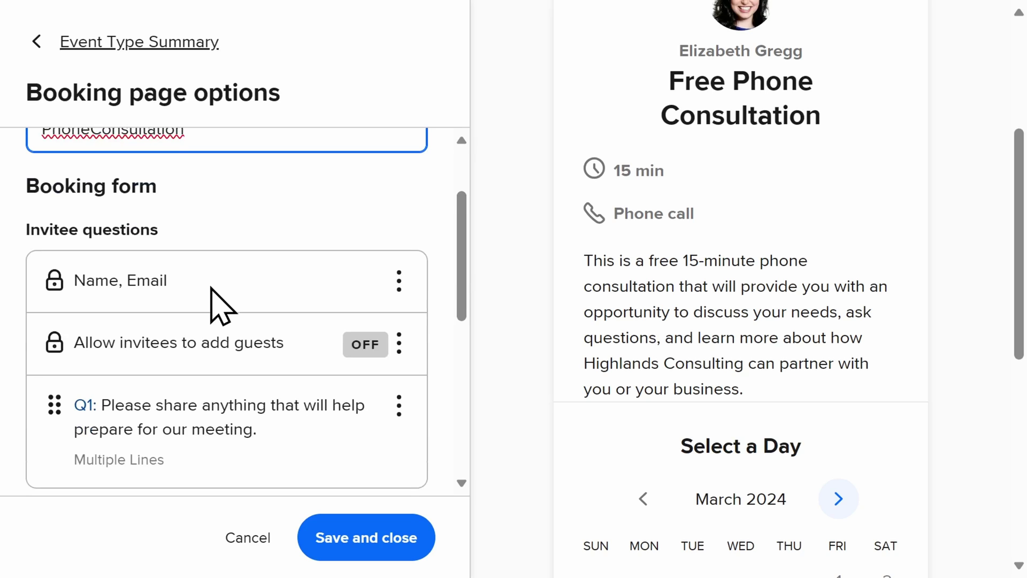
pyautogui.scroll(-1, 221, 304)
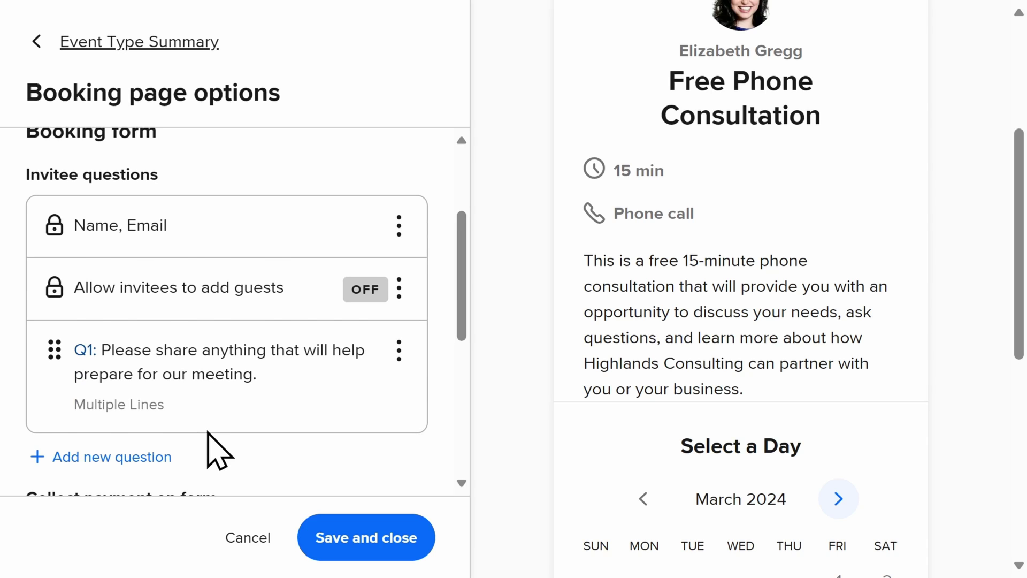
pyautogui.scroll(-1, 211, 449)
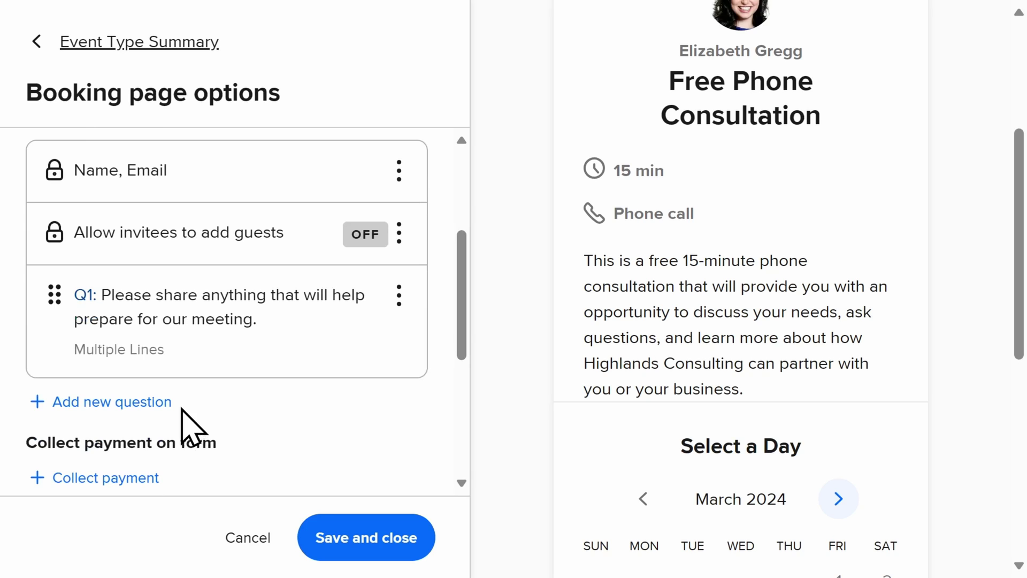
pyautogui.scroll(-1, 182, 407)
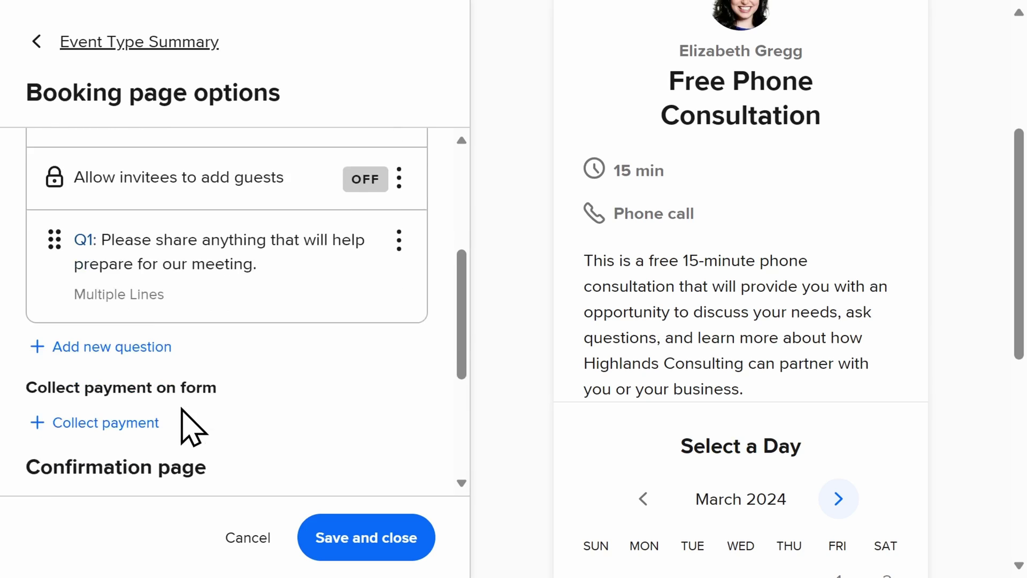
pyautogui.scroll(-1, 182, 408)
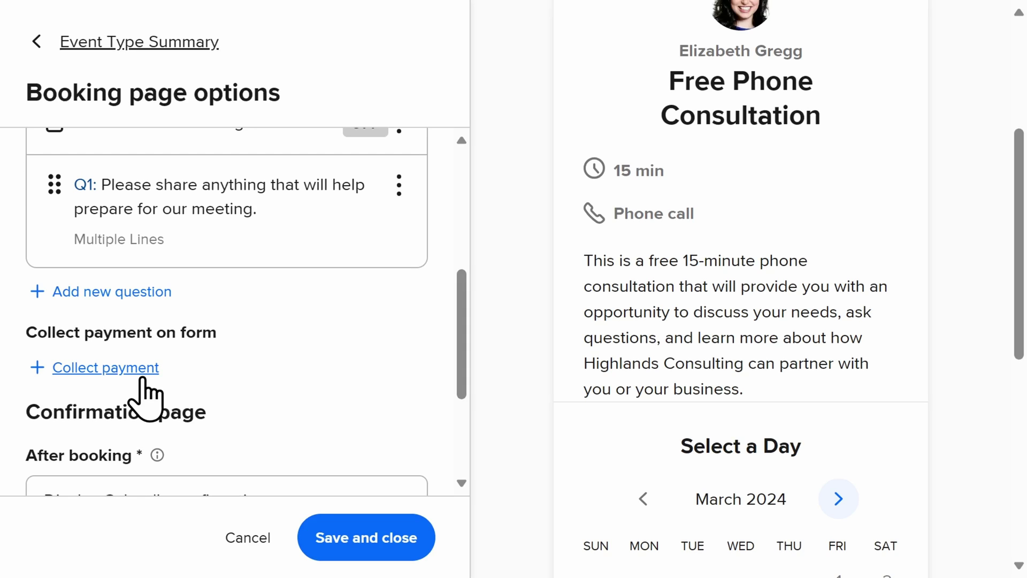
pyautogui.scroll(-3, 145, 381)
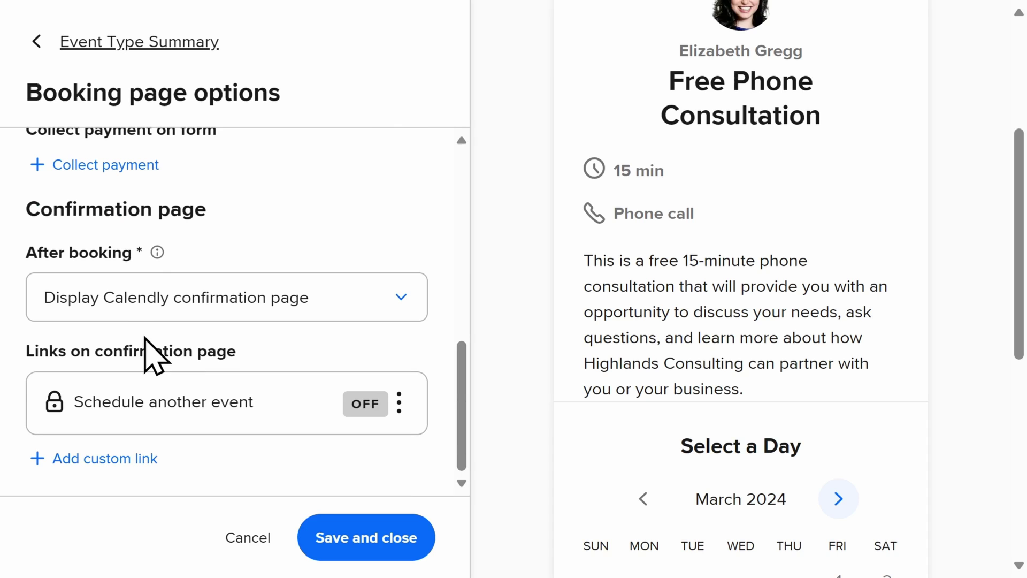
# Keep 'Display Calendly confirmation page' after booking and save the booking page options
pyautogui.click(125, 307)
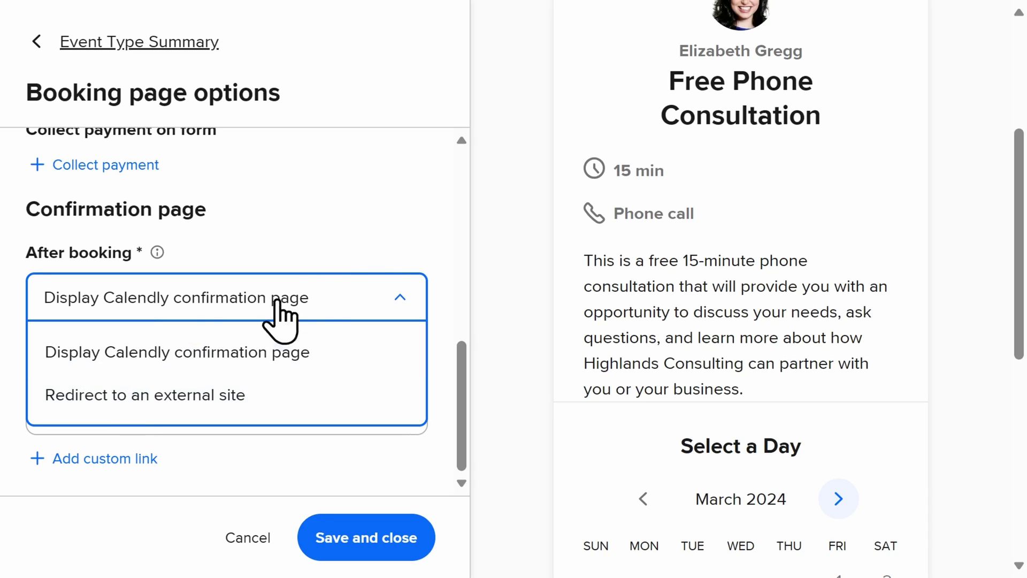
pyautogui.click(398, 239)
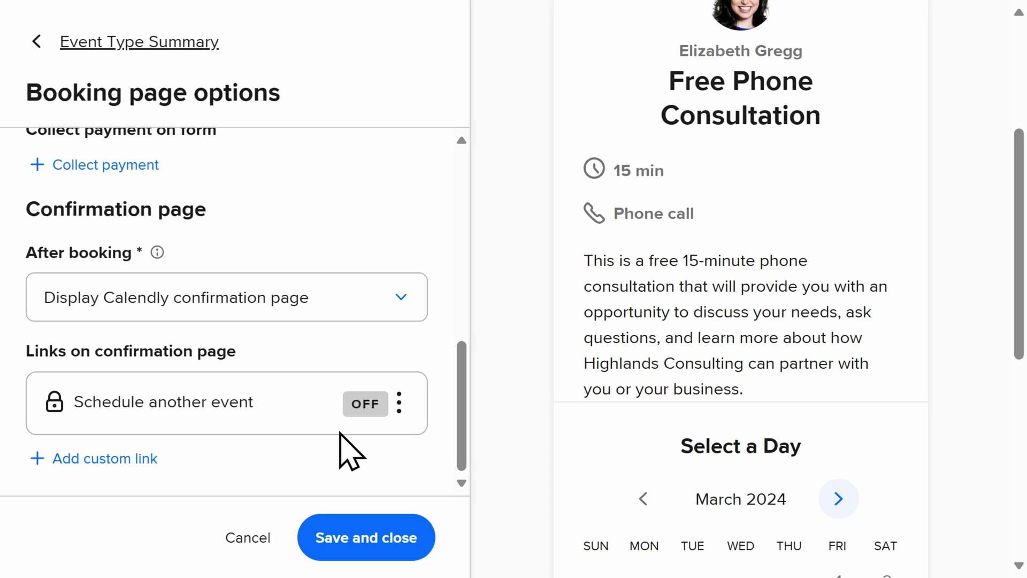
pyautogui.click(344, 536)
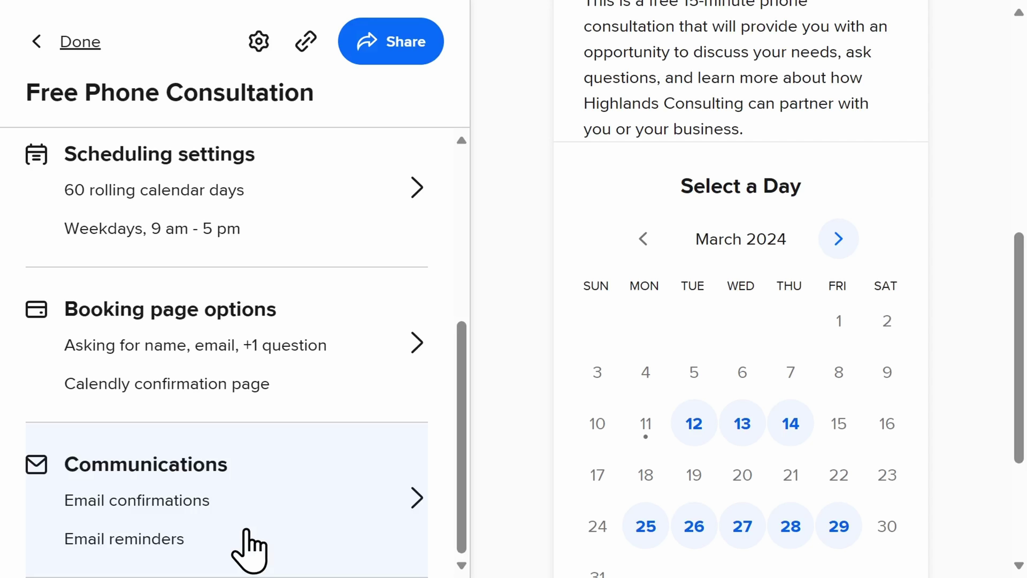
# Edit the email confirmation in Communications and save it with its 24-hour cancellation policy
pyautogui.click(249, 550)
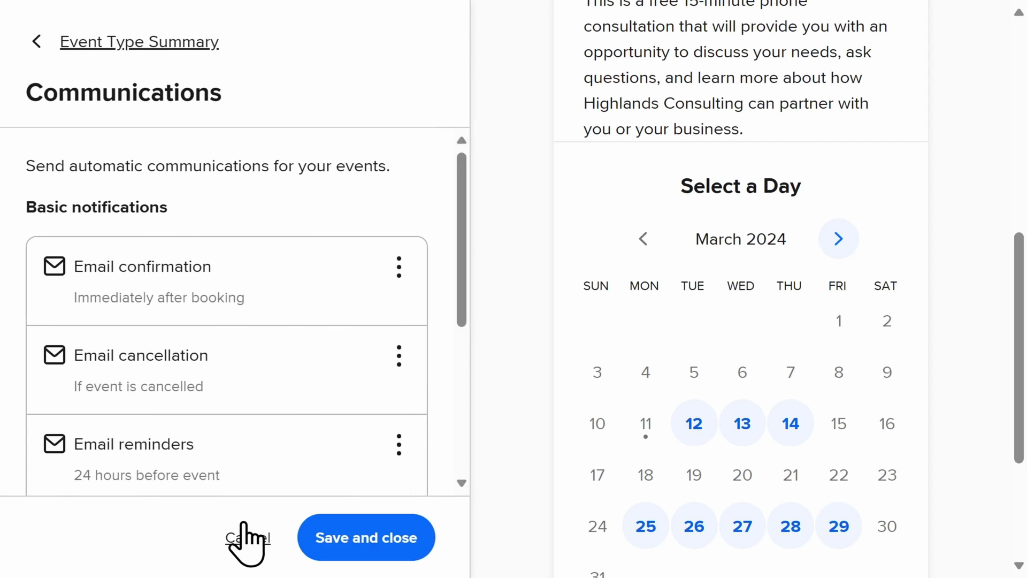
pyautogui.click(400, 267)
pyautogui.click(407, 313)
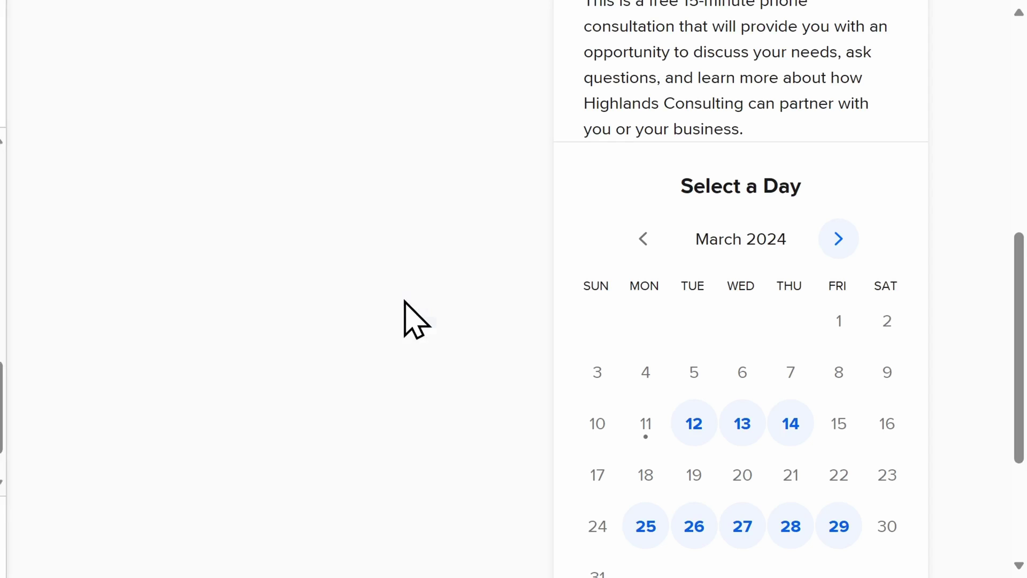
pyautogui.scroll(1, 409, 298)
pyautogui.scroll(3, 411, 297)
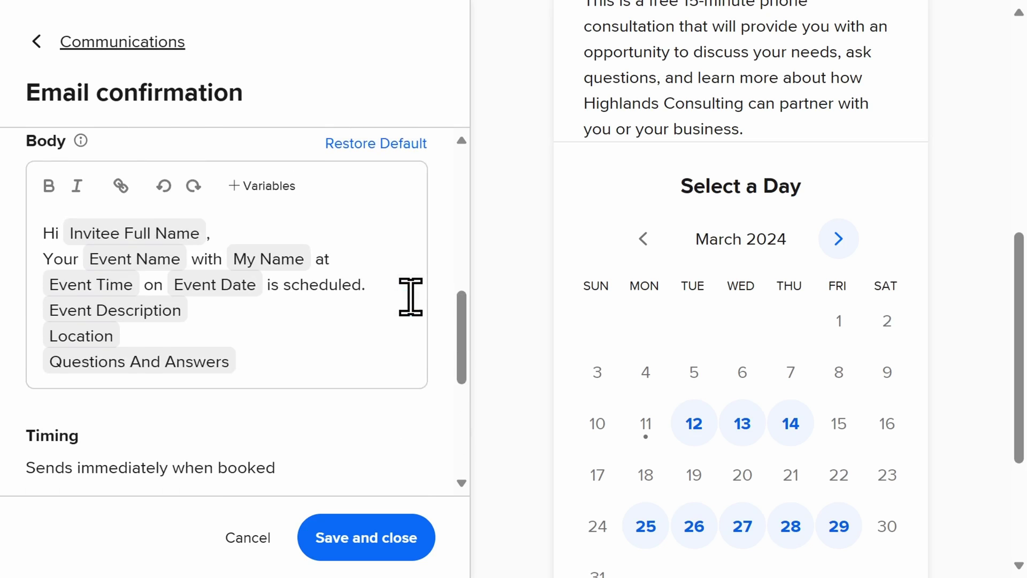
pyautogui.scroll(3, 410, 299)
pyautogui.scroll(-1, 409, 301)
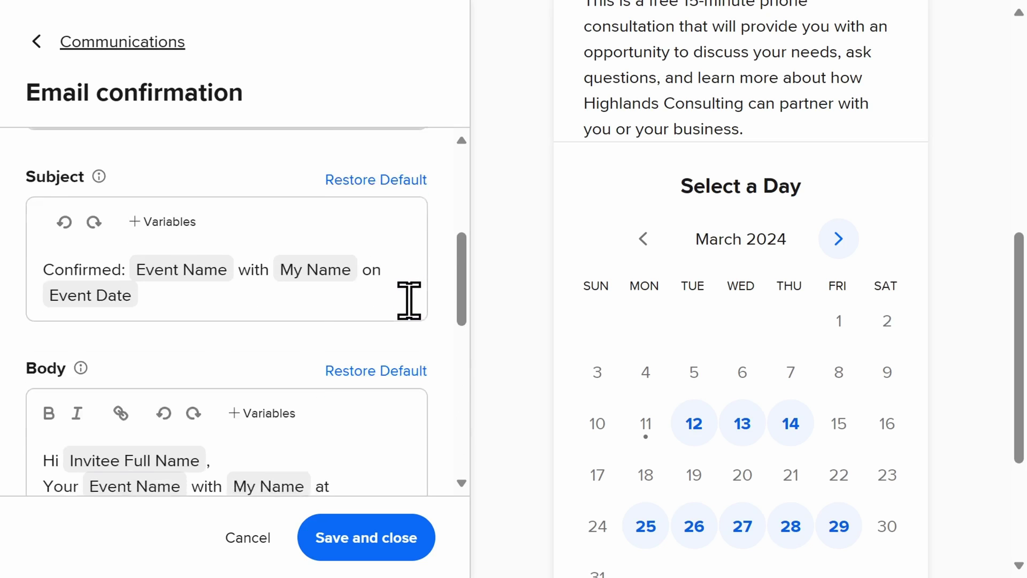
pyautogui.scroll(-2, 409, 300)
pyautogui.scroll(-2, 410, 300)
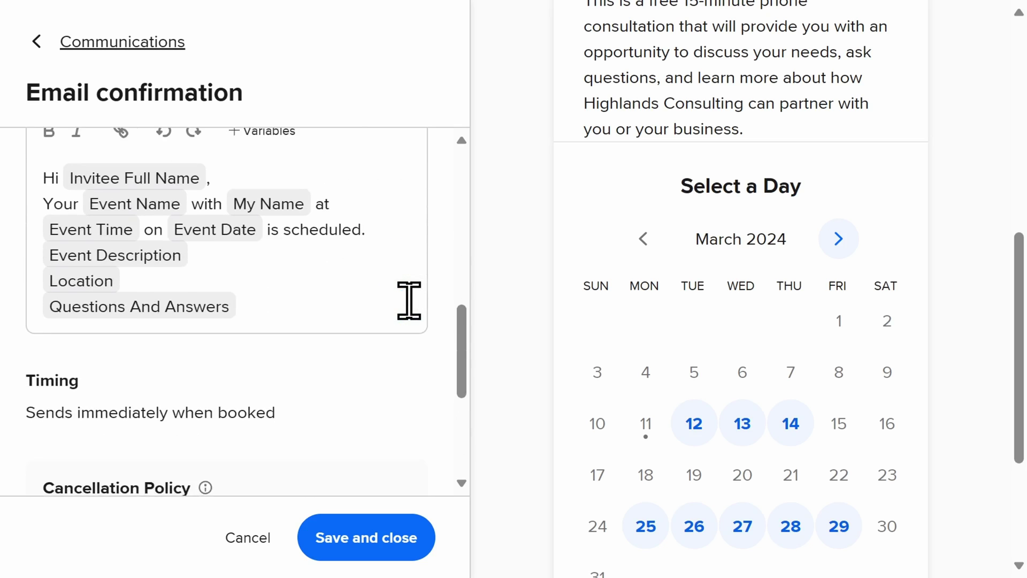
pyautogui.scroll(-2, 409, 300)
pyautogui.scroll(-1, 413, 314)
pyautogui.scroll(-2, 413, 313)
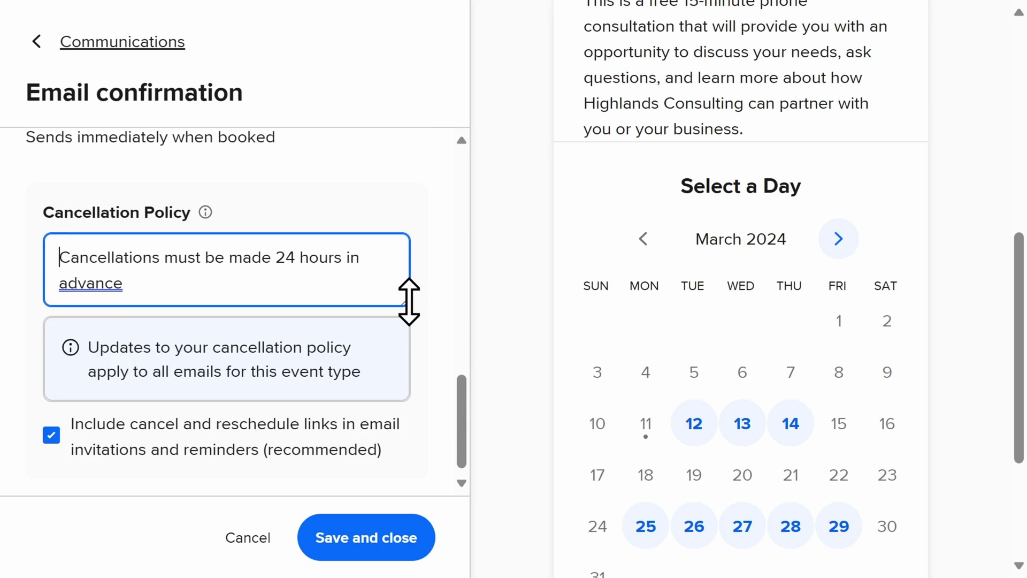
pyautogui.click(415, 553)
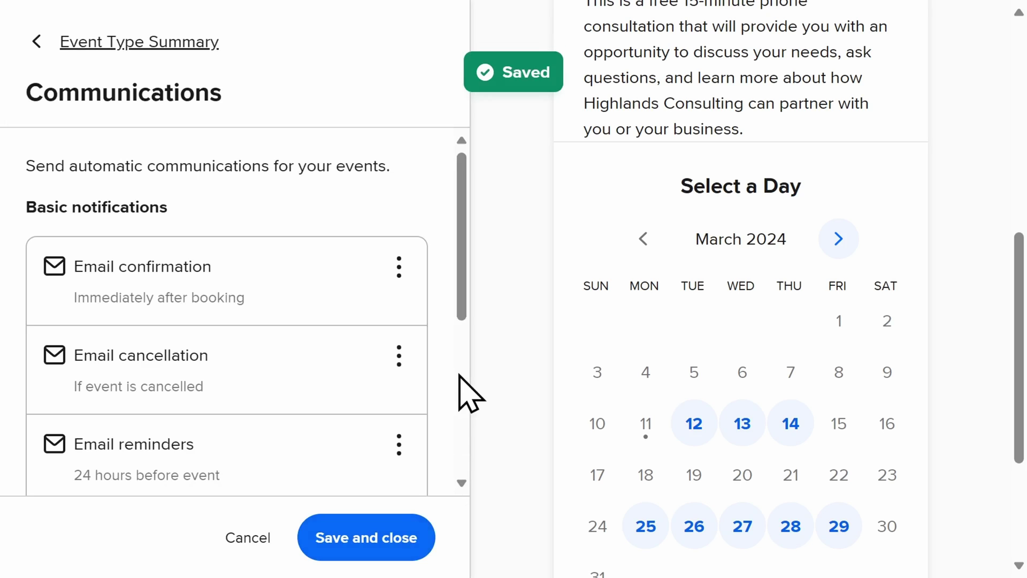
pyautogui.scroll(-1, 446, 398)
pyautogui.scroll(-1, 446, 398)
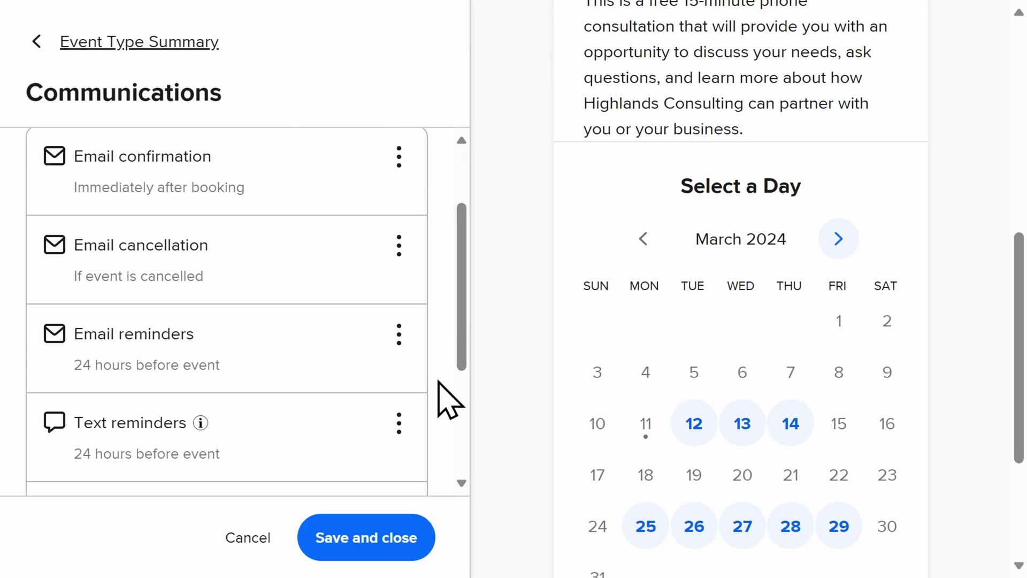
pyautogui.scroll(-2, 446, 397)
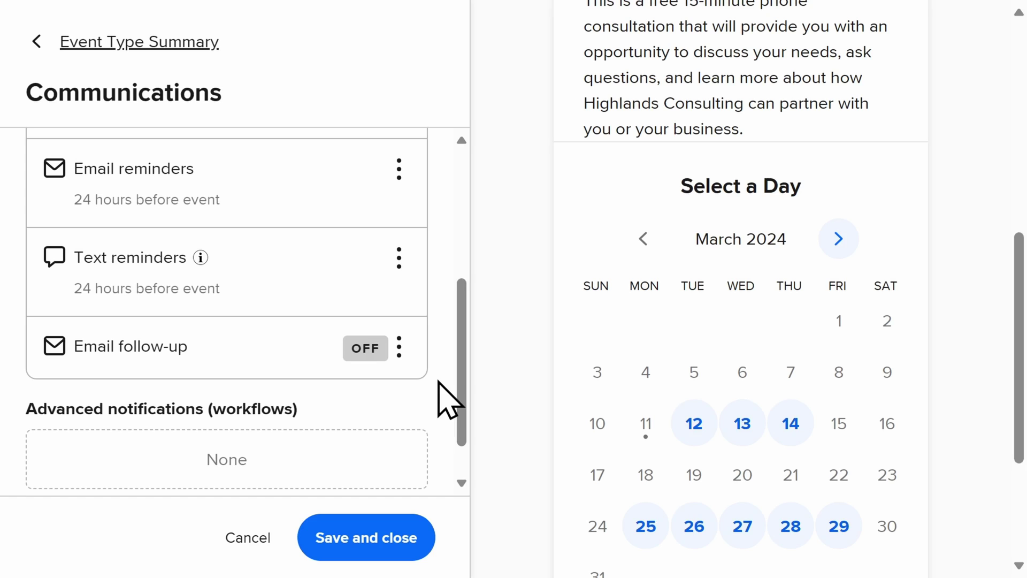
pyautogui.scroll(-1, 447, 398)
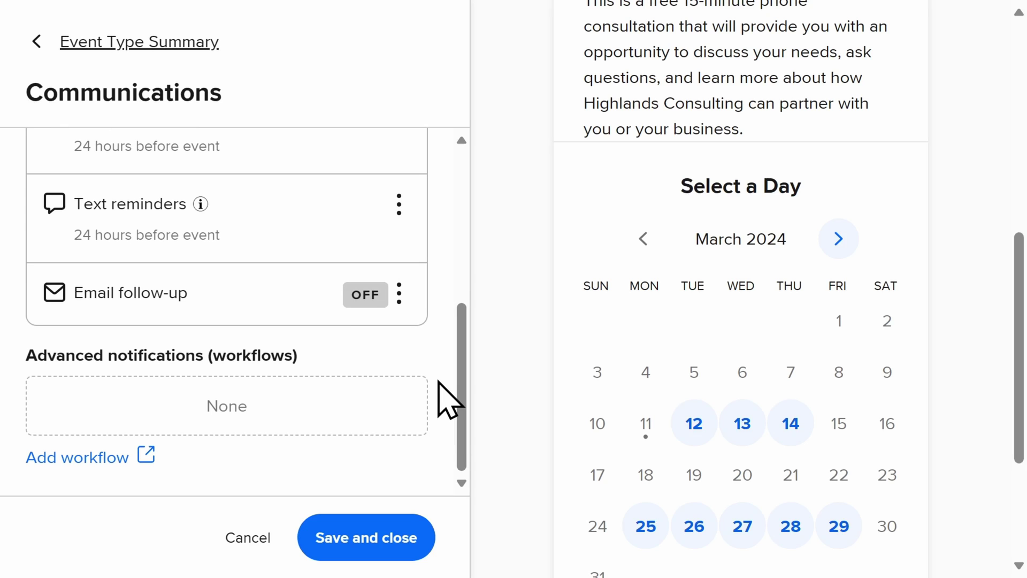
pyautogui.scroll(1, 447, 398)
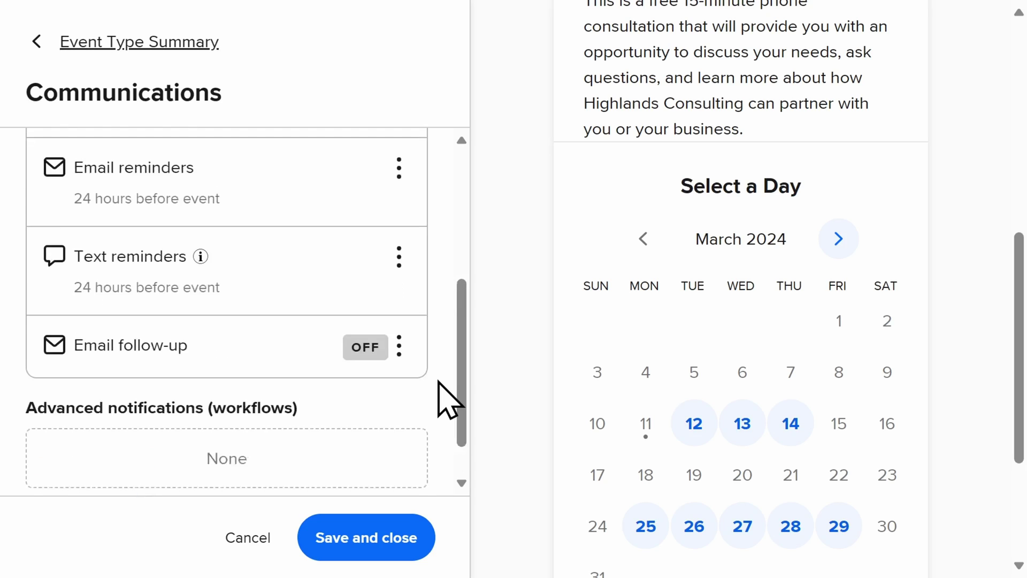
pyautogui.scroll(2, 446, 398)
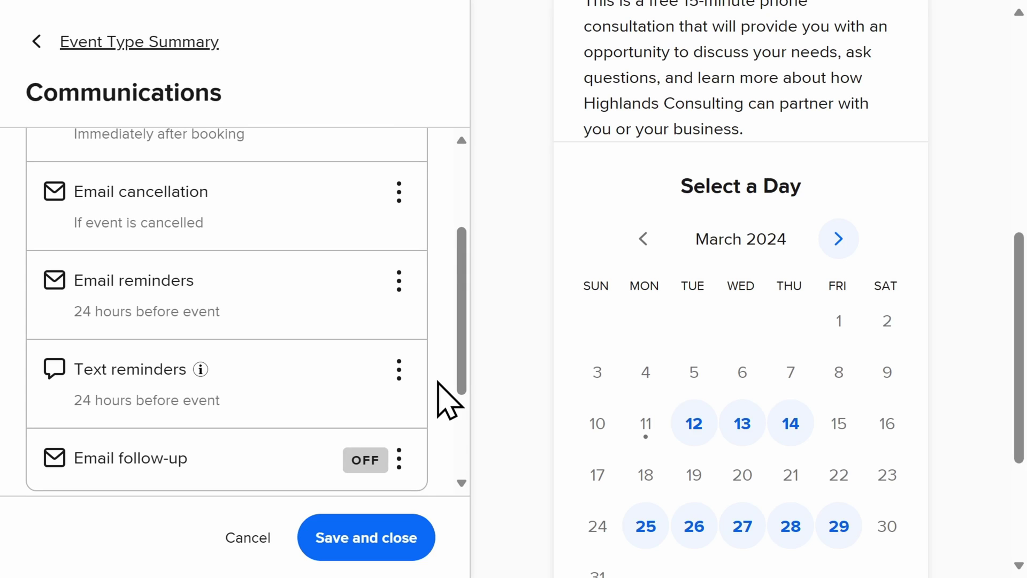
pyautogui.scroll(-3, 437, 382)
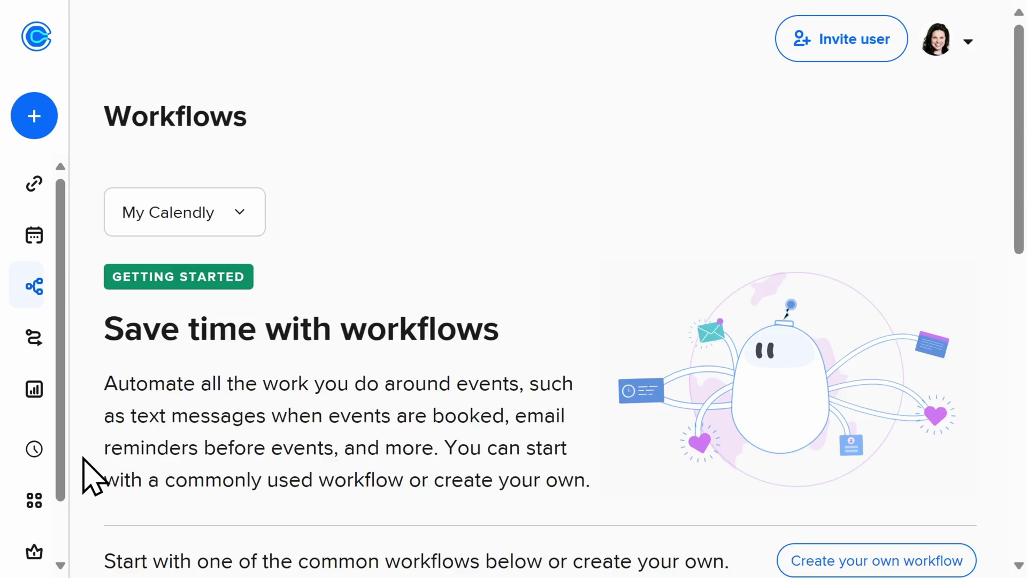
pyautogui.scroll(-5, 681, 281)
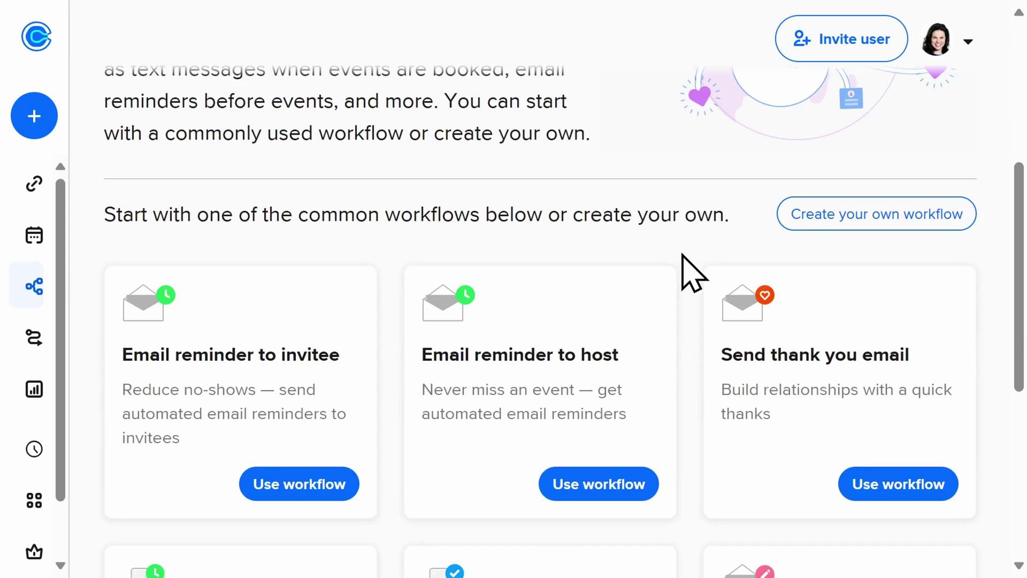
pyautogui.scroll(-1, 691, 273)
pyautogui.scroll(-2, 690, 273)
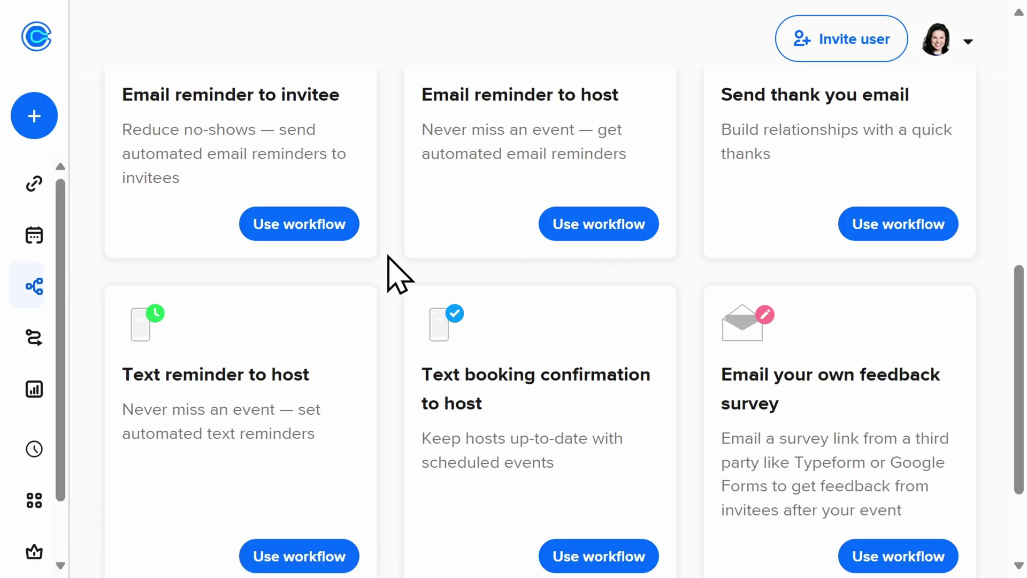
pyautogui.scroll(-1, 388, 256)
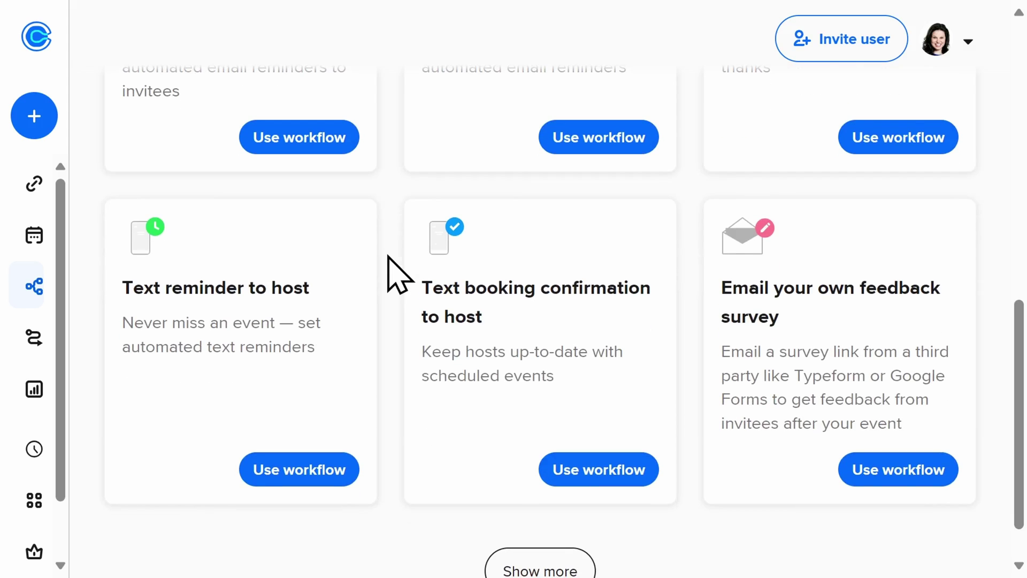
pyautogui.scroll(1, 388, 258)
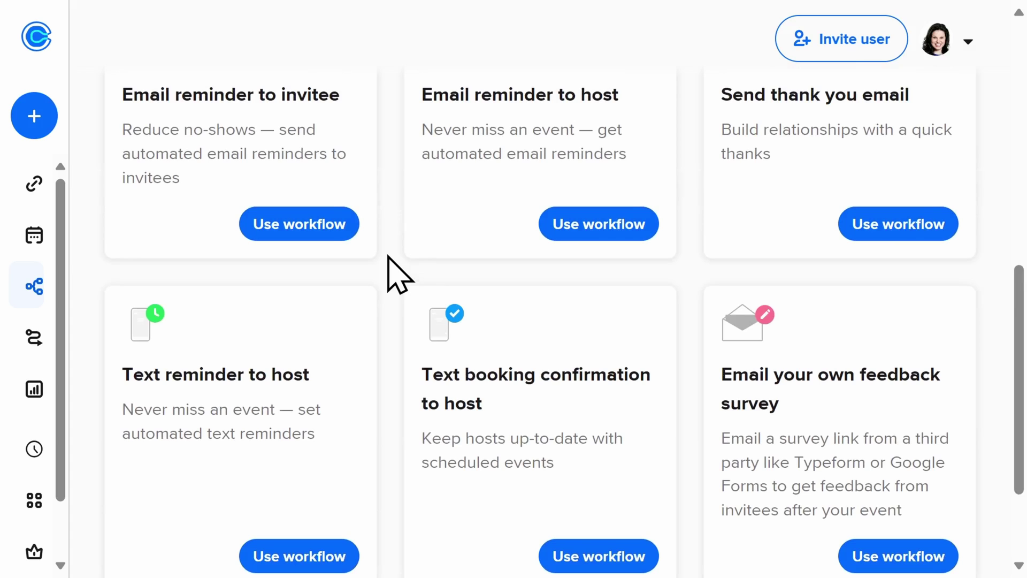
pyautogui.scroll(-2, 387, 257)
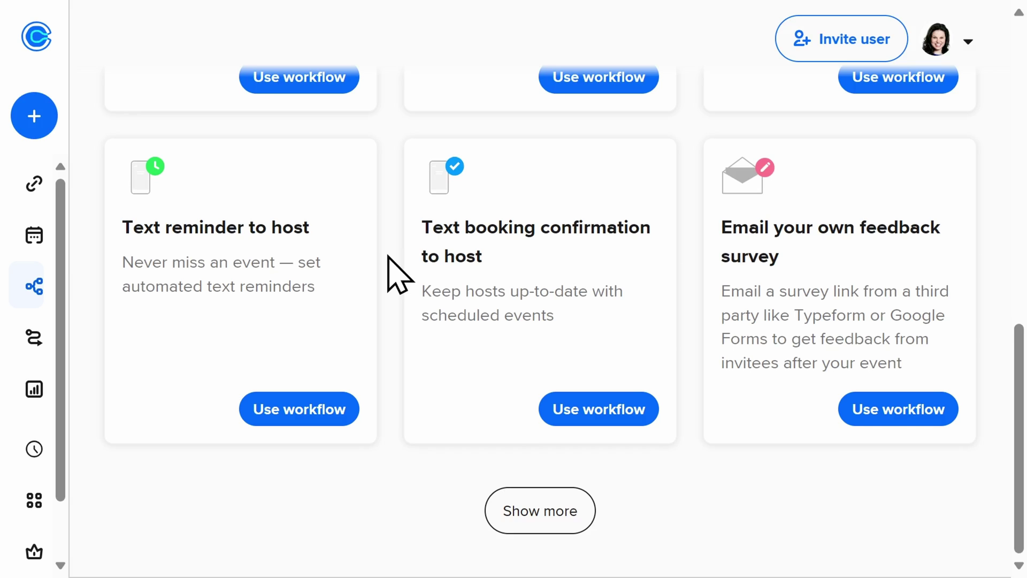
pyautogui.scroll(5, 388, 257)
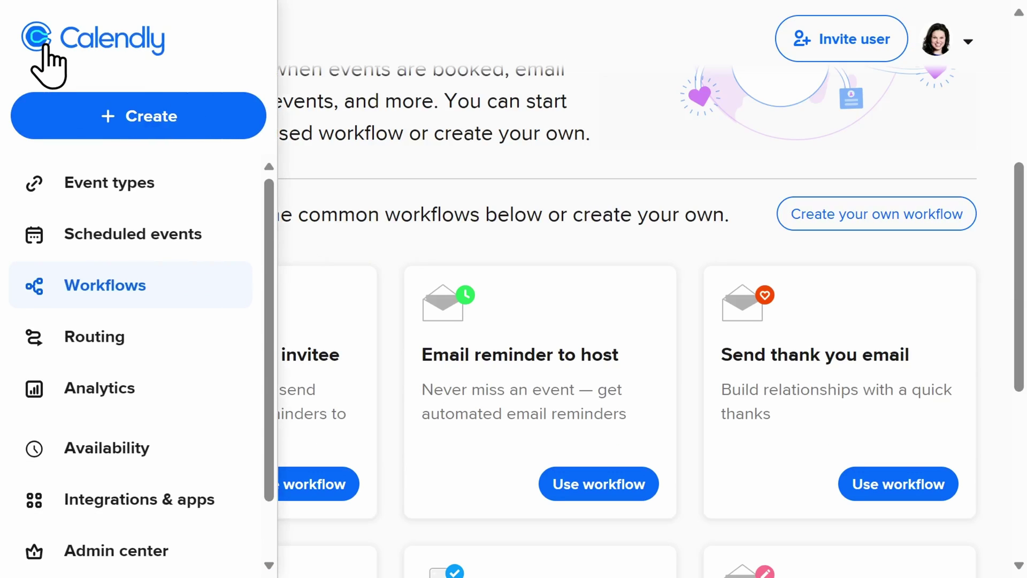
# Go back to Event types and open the Free Phone Consultation card's gear menu
pyautogui.click(43, 46)
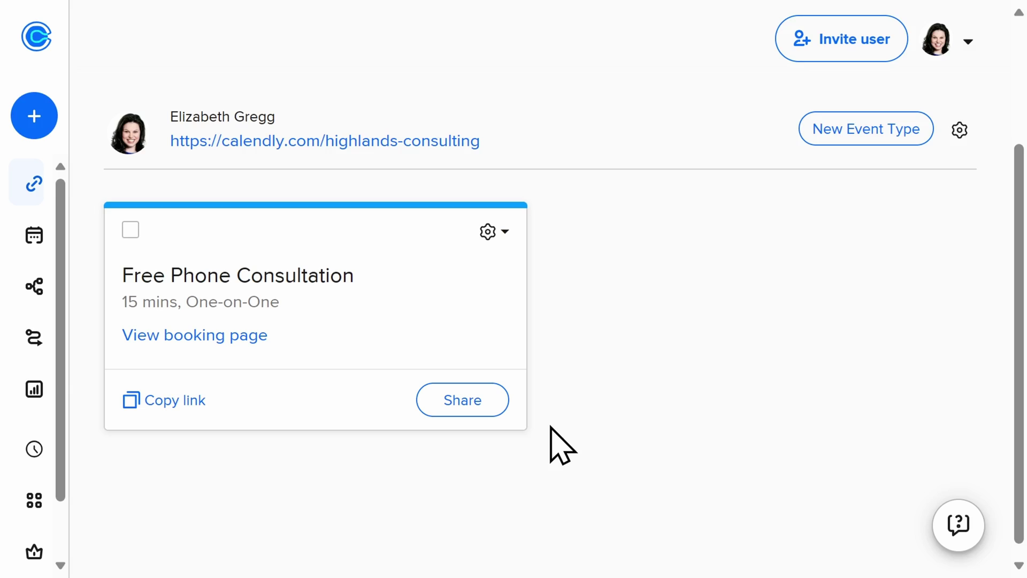
pyautogui.click(495, 233)
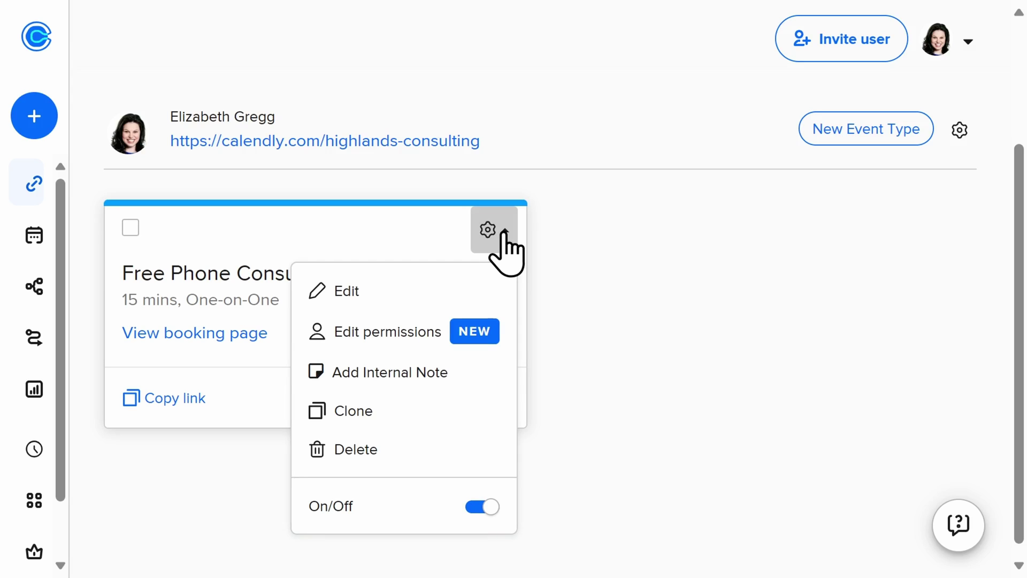
pyautogui.click(644, 237)
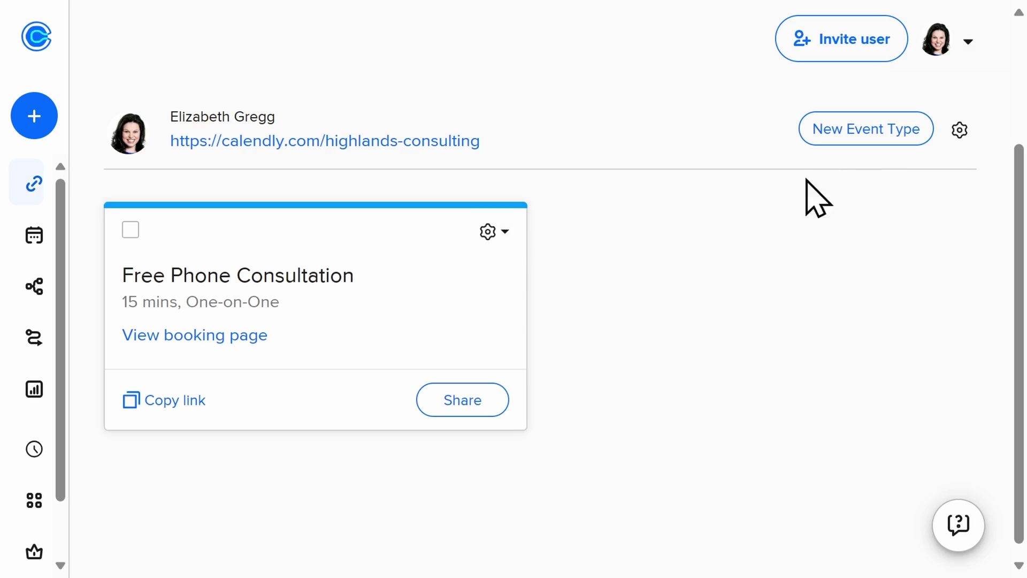
pyautogui.click(494, 235)
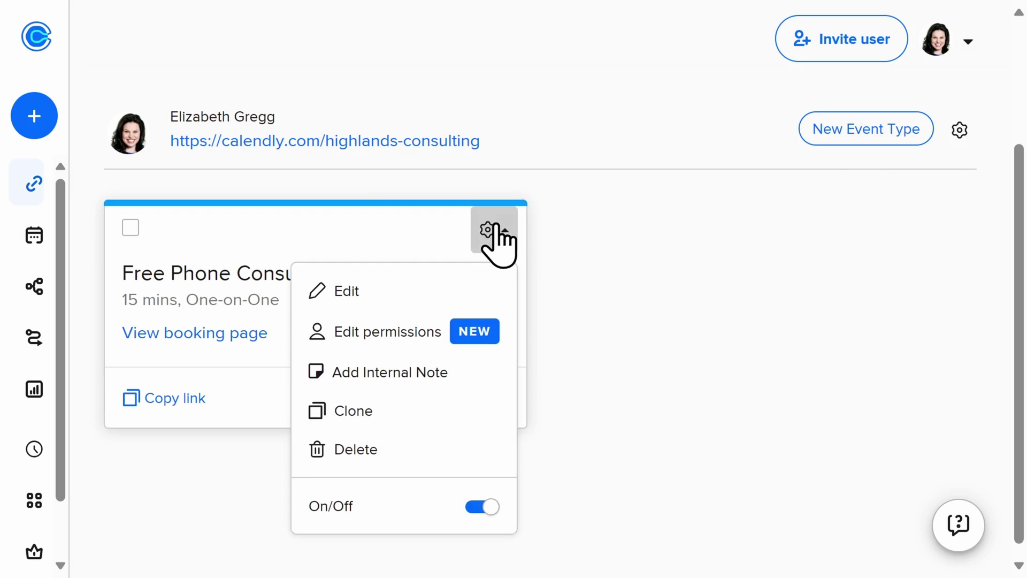
# Clone Free Phone Consultation, rename it '30 Minute Meeting', set 30-minute duration, and save
pyautogui.click(374, 417)
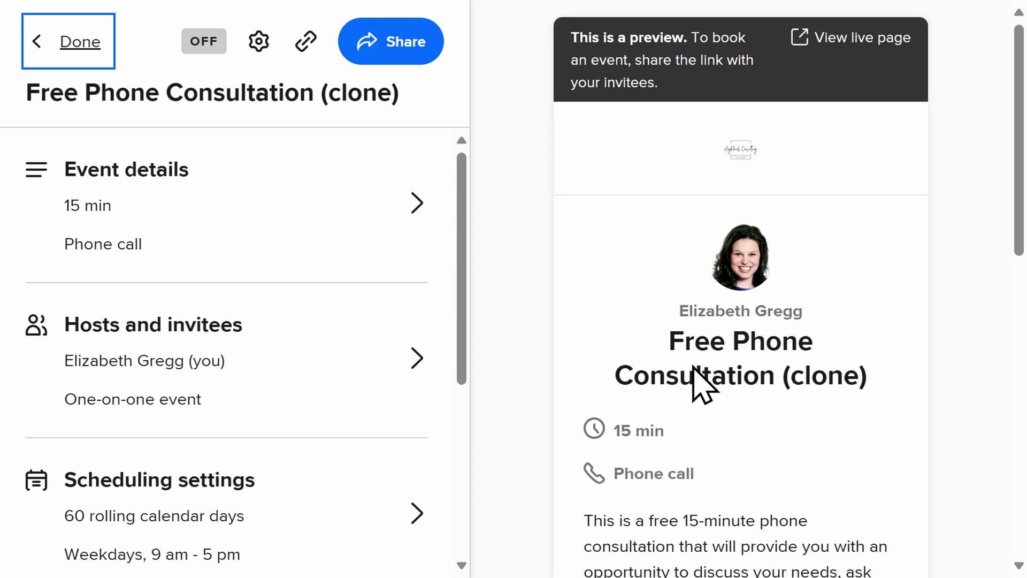
pyautogui.click(409, 233)
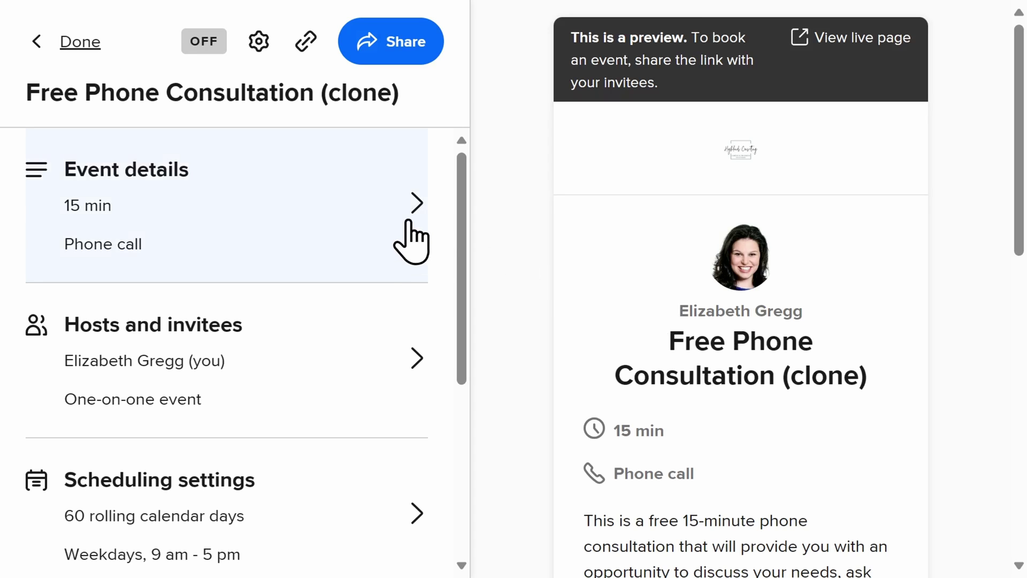
pyautogui.moveTo(390, 212); pyautogui.dragTo(115, 216)
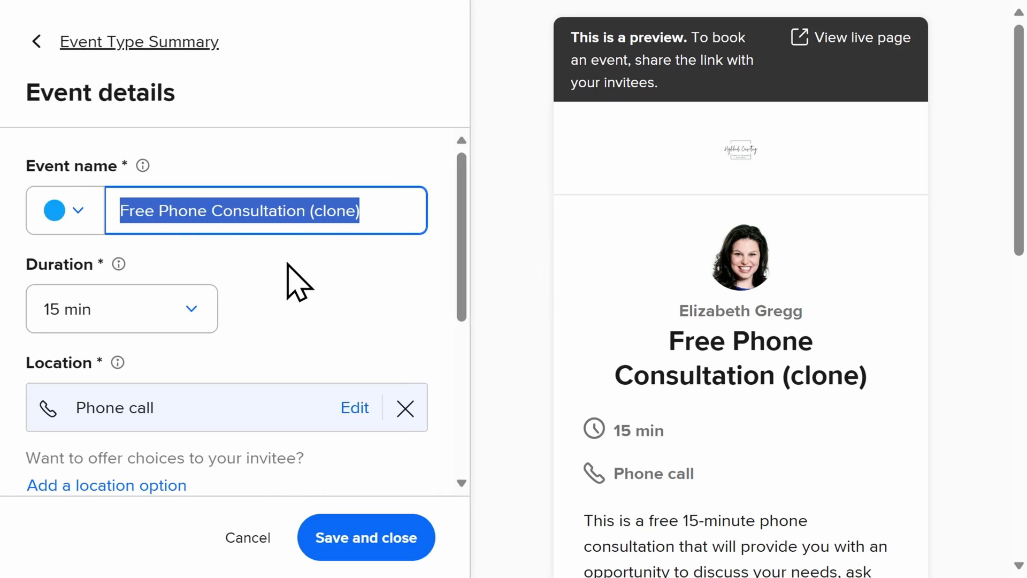
pyautogui.write('30')
pyautogui.press('Tab')
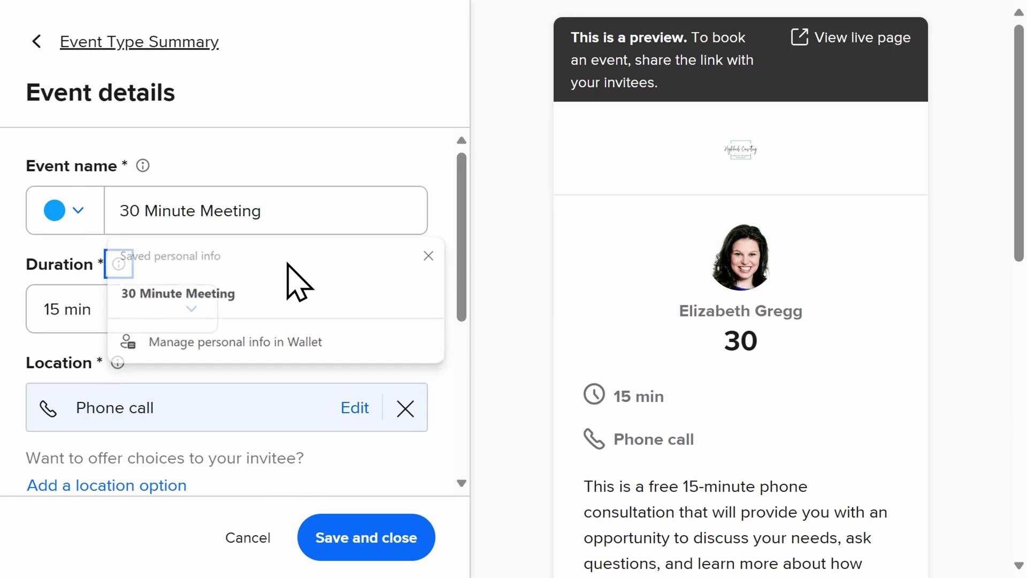
pyautogui.click(172, 319)
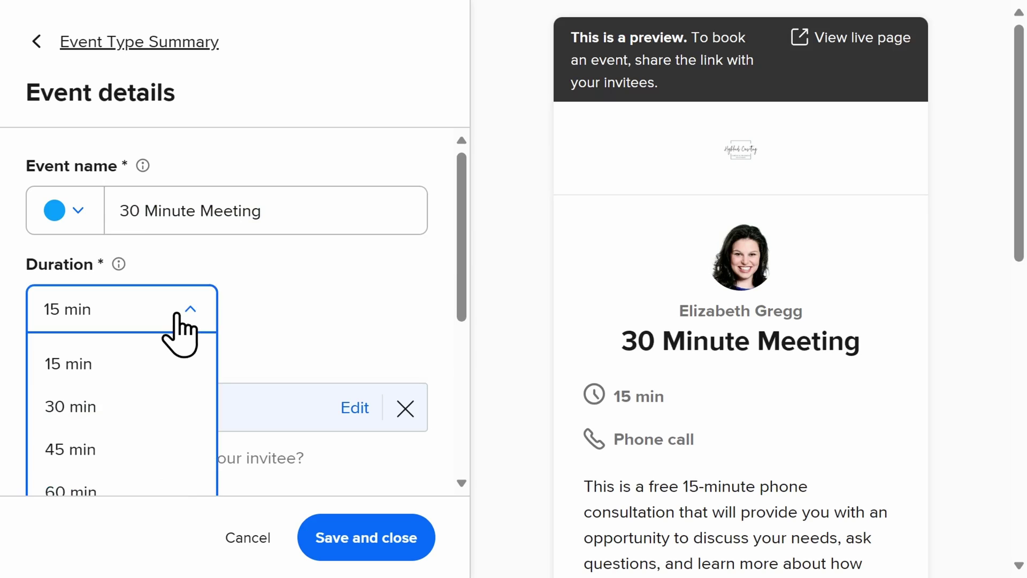
pyautogui.click(133, 395)
pyautogui.click(405, 536)
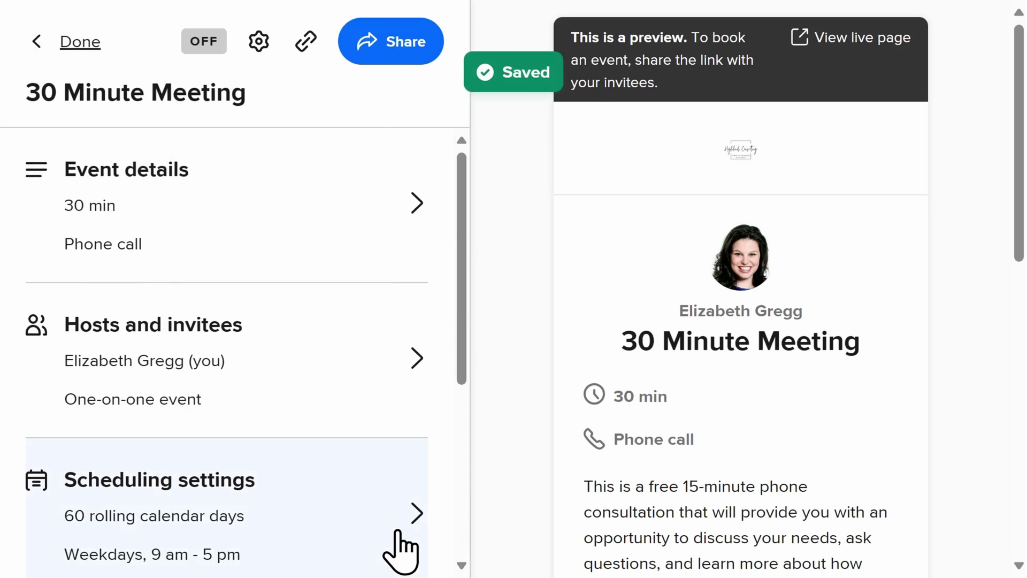
# Back on Event types, switch the 30 Minute Meeting event type on
pyautogui.click(71, 44)
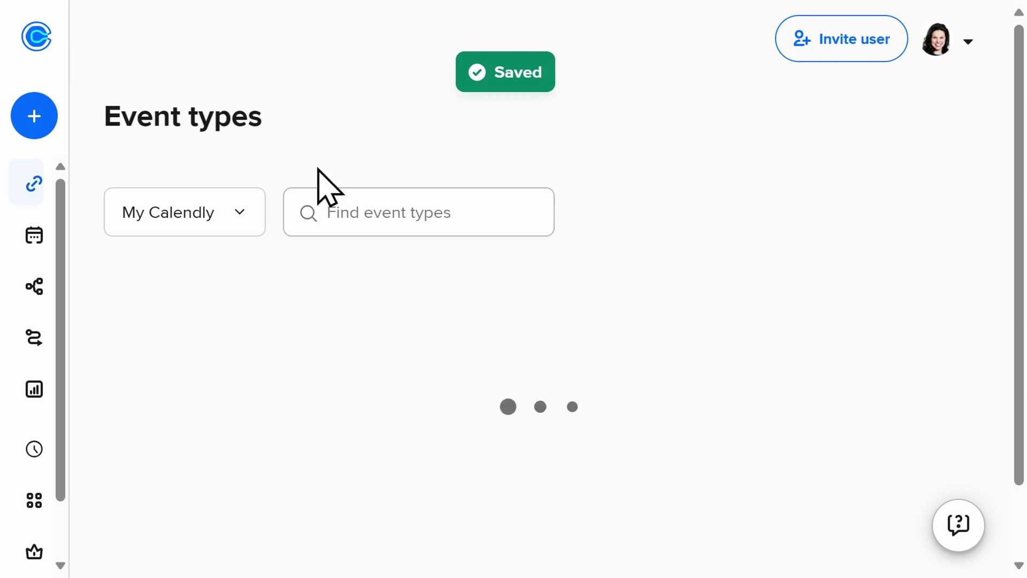
pyautogui.scroll(-3, 891, 458)
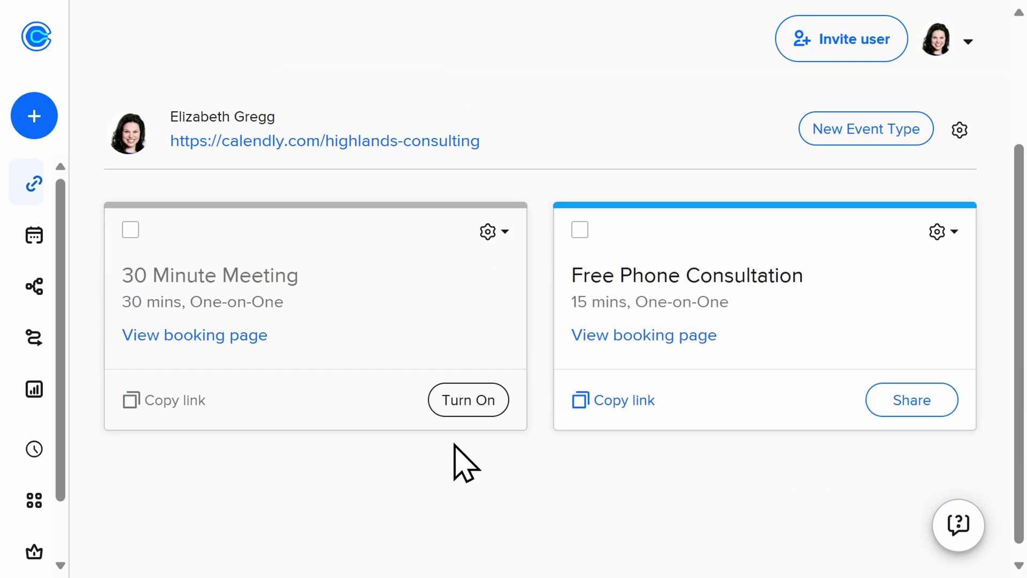
pyautogui.click(464, 409)
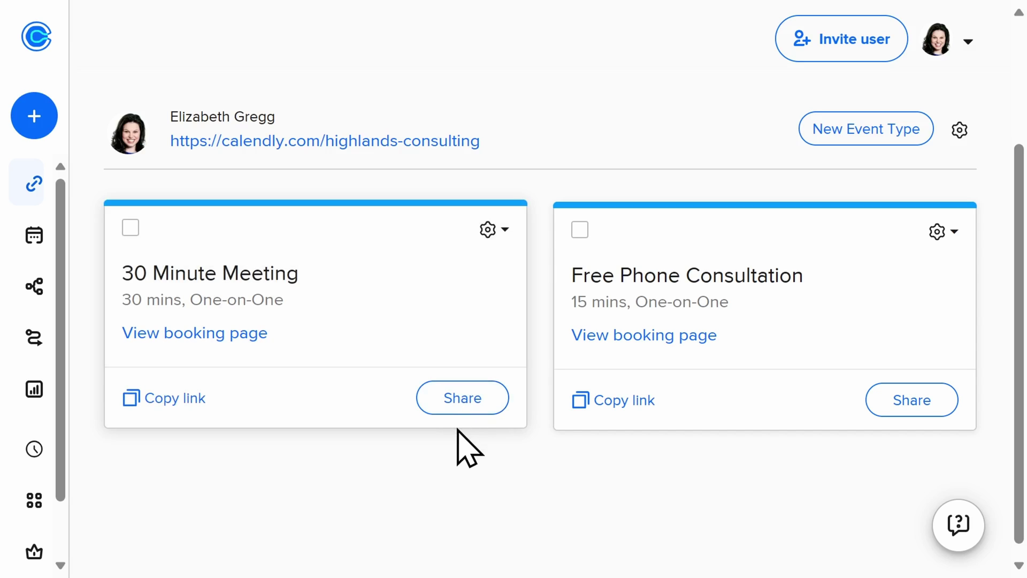
pyautogui.click(504, 234)
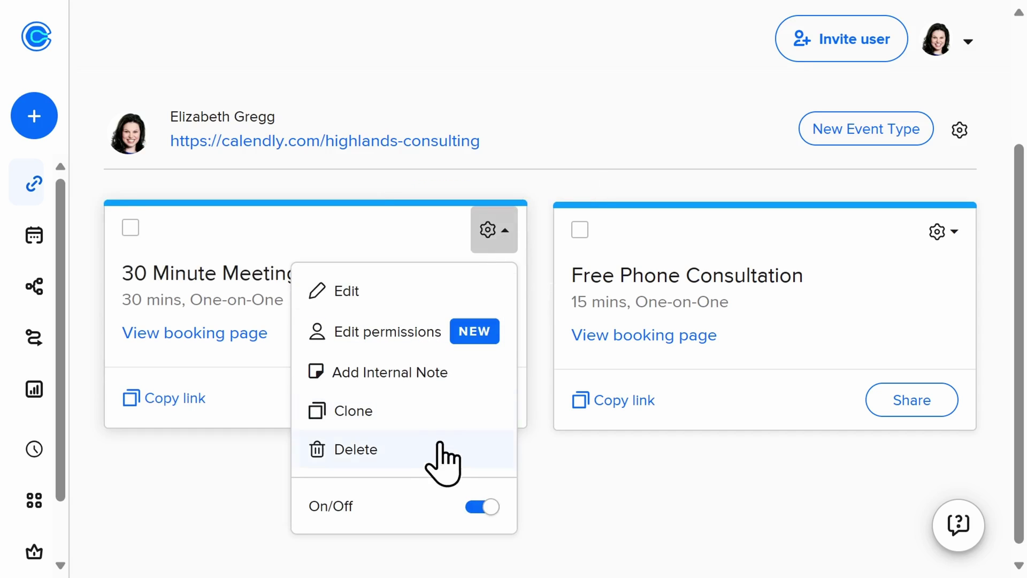
pyautogui.click(470, 508)
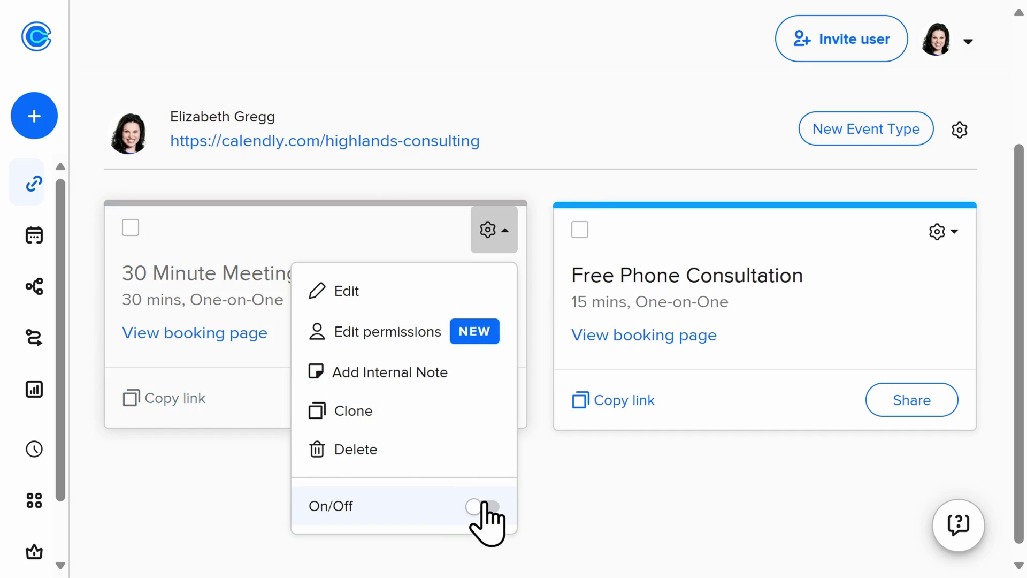
pyautogui.click(487, 506)
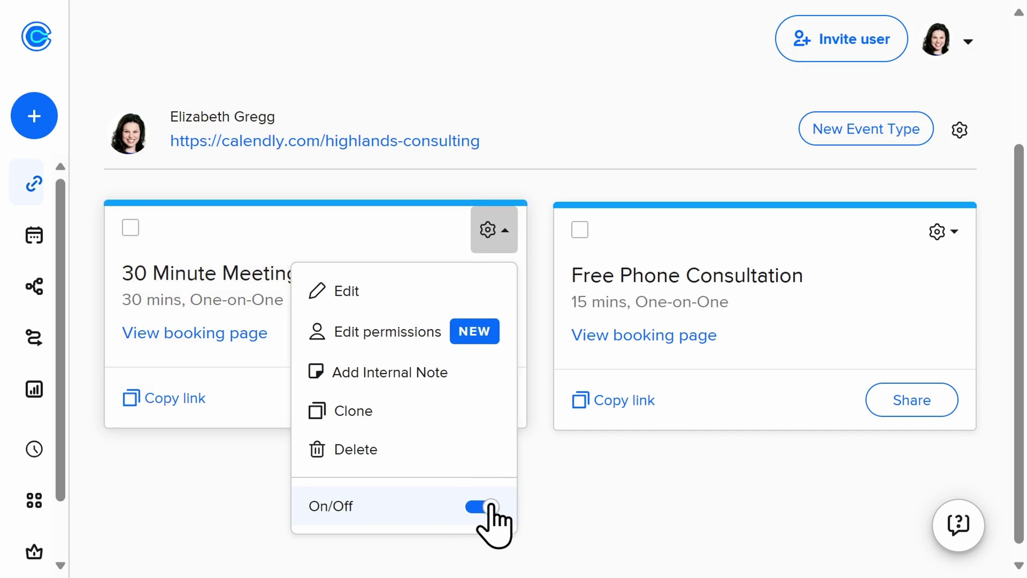
pyautogui.click(596, 452)
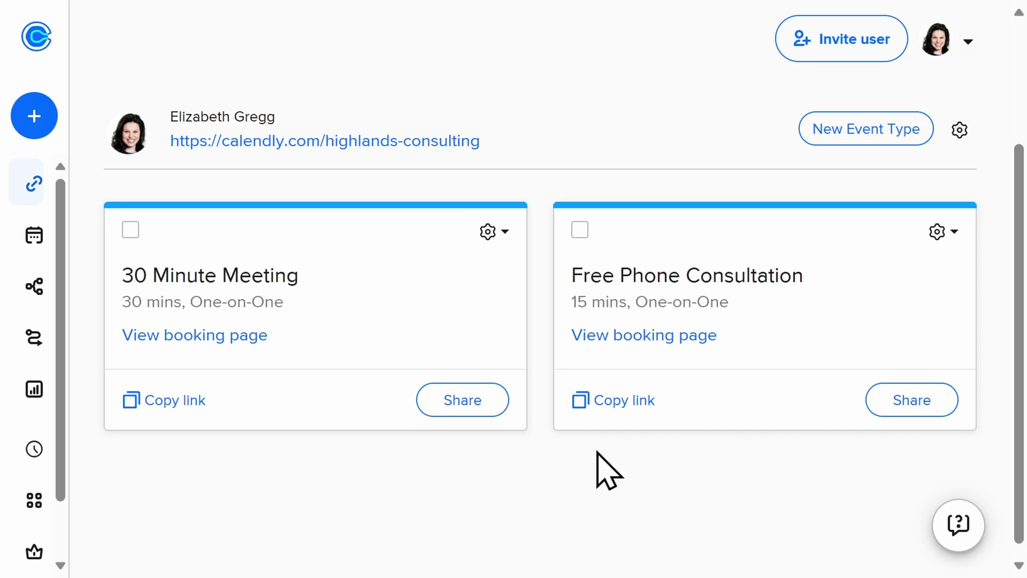
pyautogui.scroll(2, 608, 469)
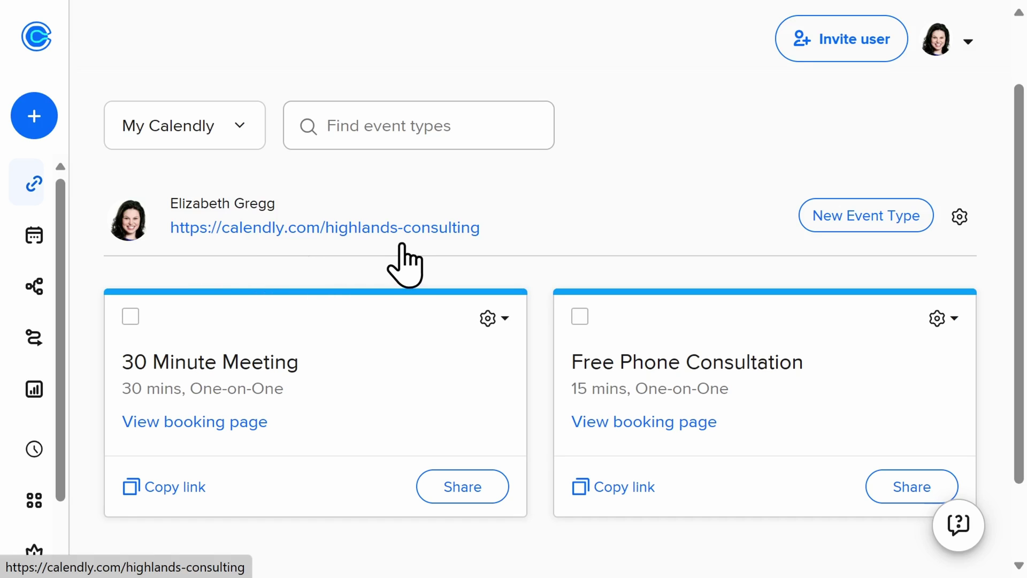
pyautogui.scroll(-1, 404, 260)
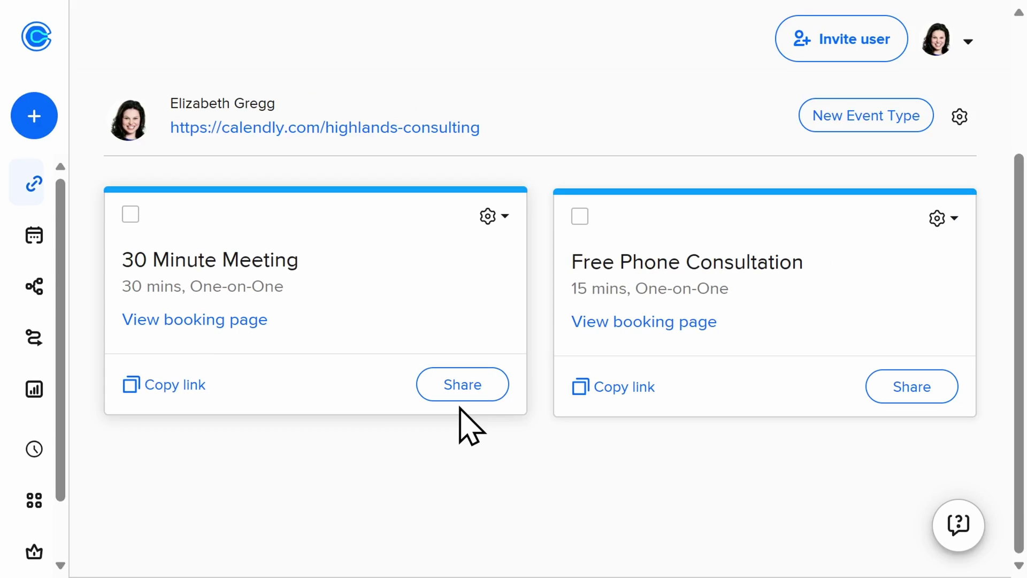
pyautogui.click(418, 134)
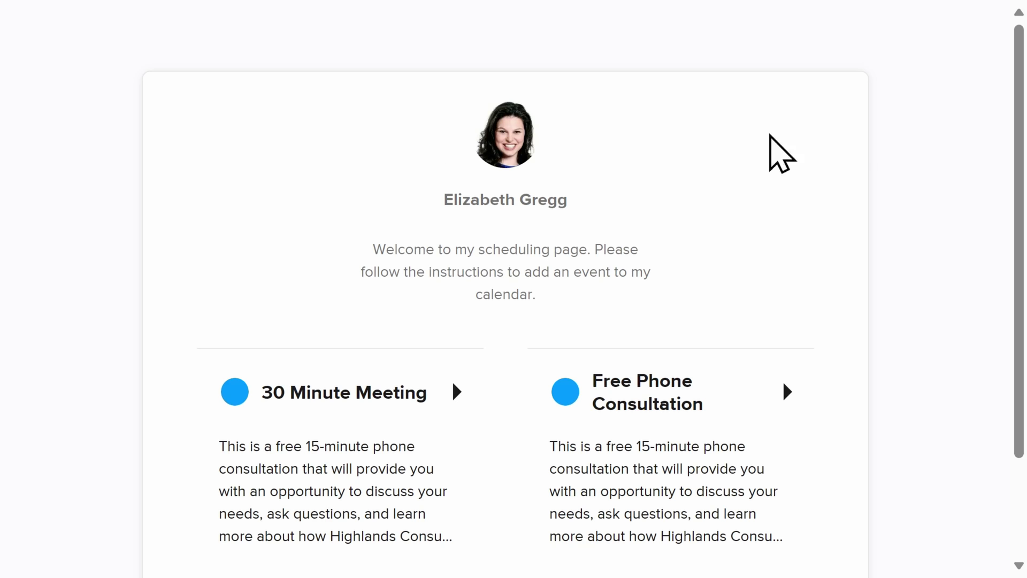
pyautogui.scroll(-1, 857, 139)
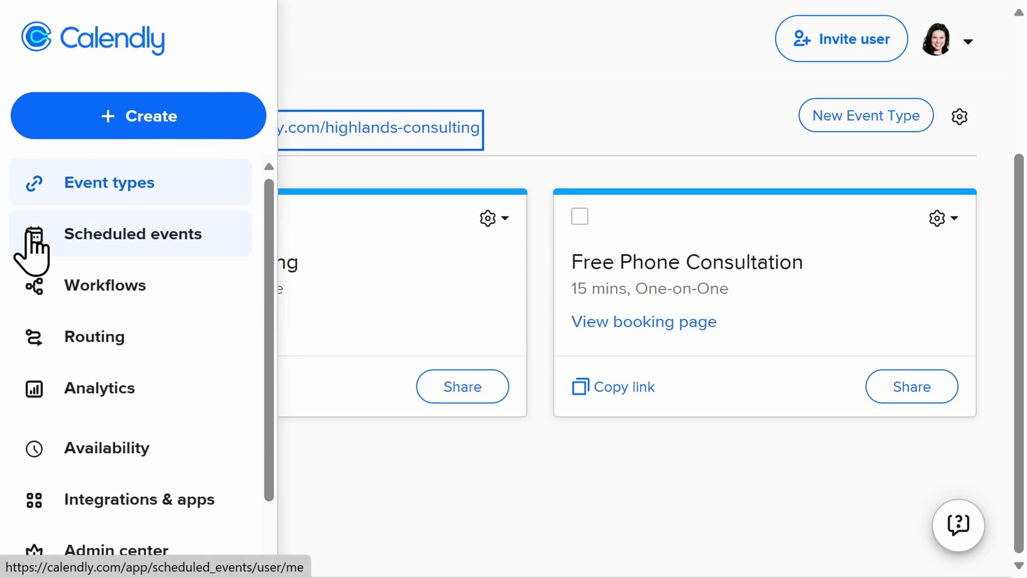
# Review scheduled events, showing one Workshop 1:1 on March 14, 2024, then open Workflows
pyautogui.click(56, 237)
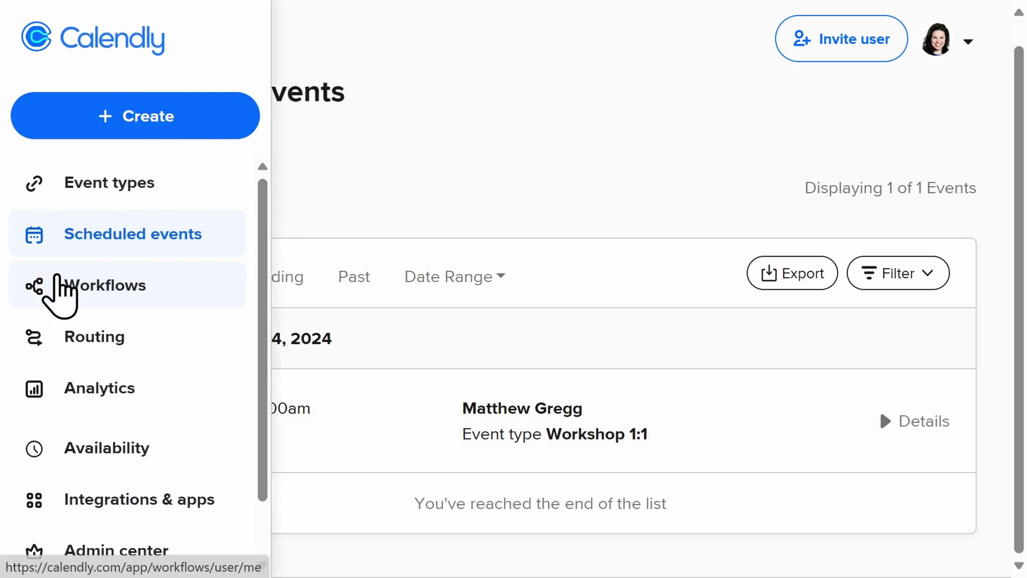
pyautogui.click(48, 304)
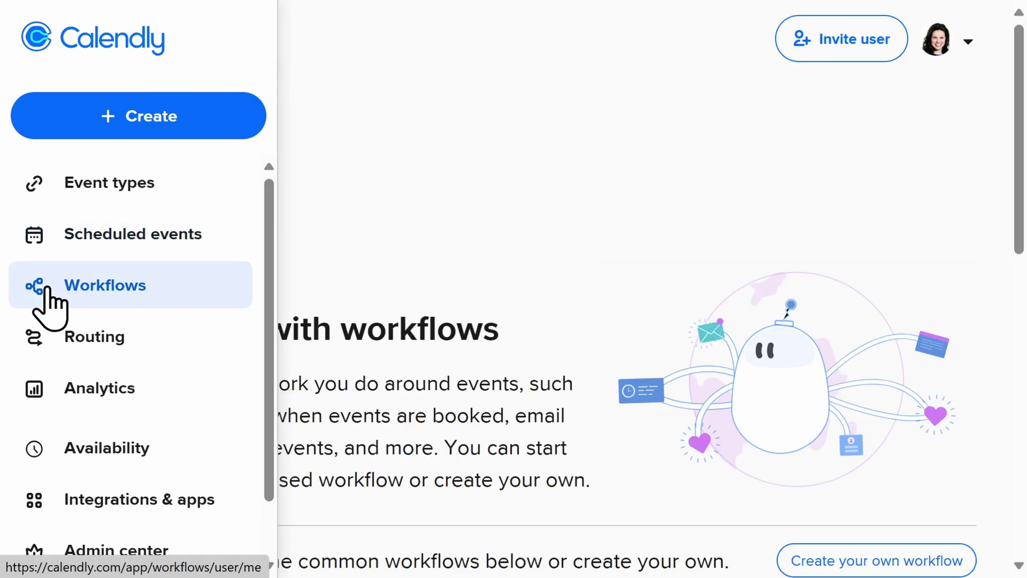
pyautogui.scroll(-1, 425, 319)
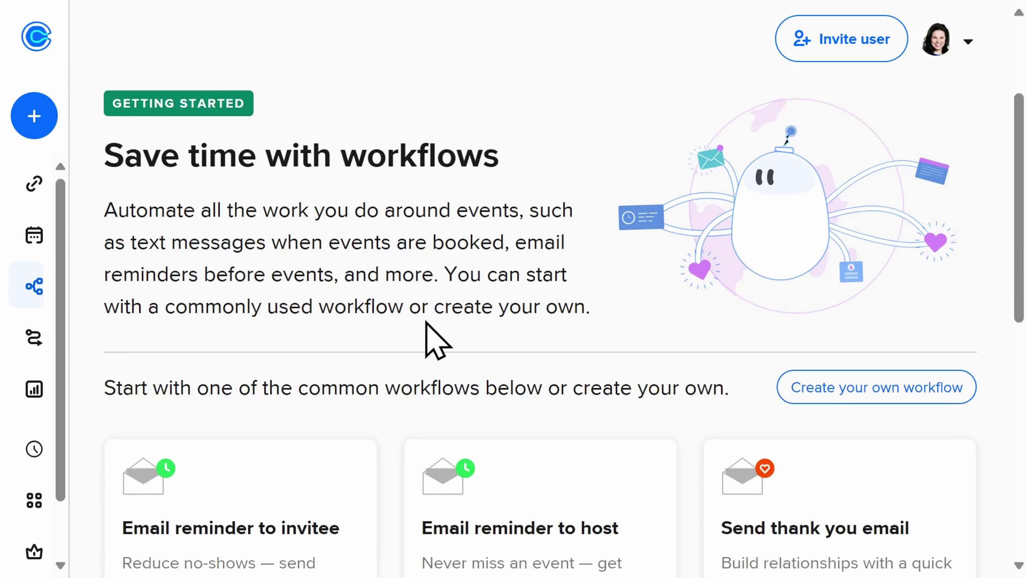
pyautogui.scroll(-1, 438, 341)
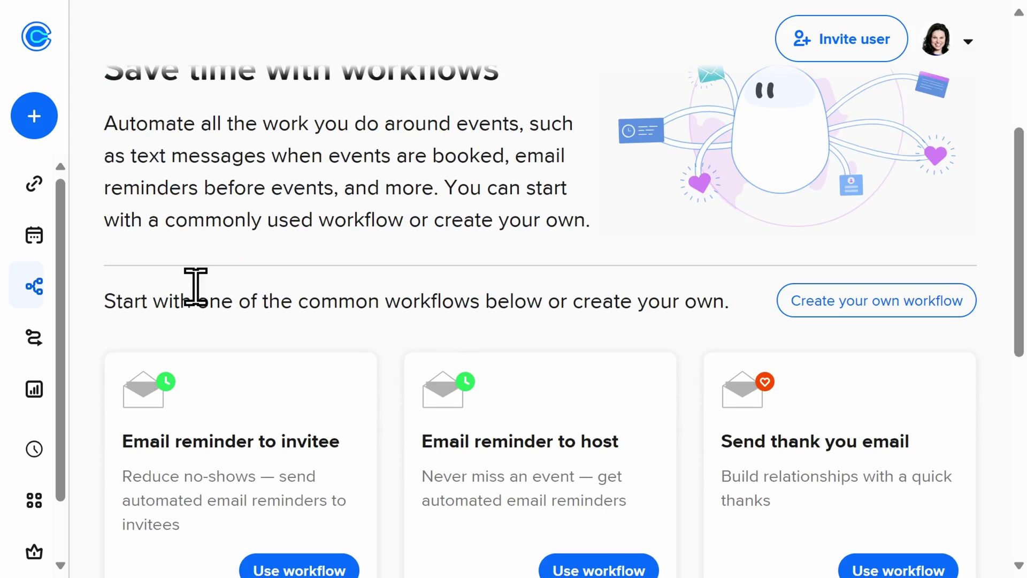
# Visit the Routing forms page, then the Analytics dashboard
pyautogui.click(34, 331)
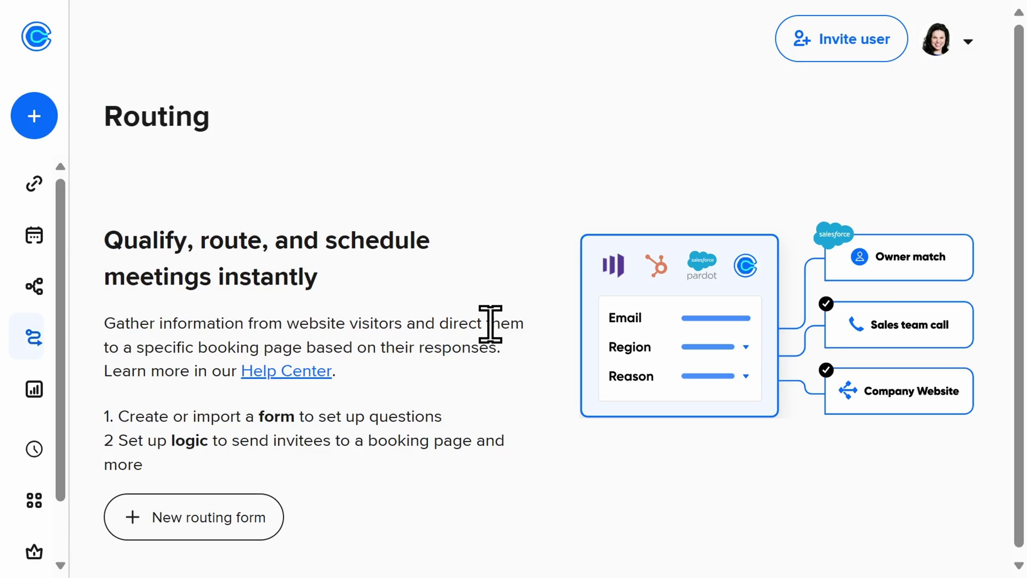
pyautogui.scroll(-1, 491, 322)
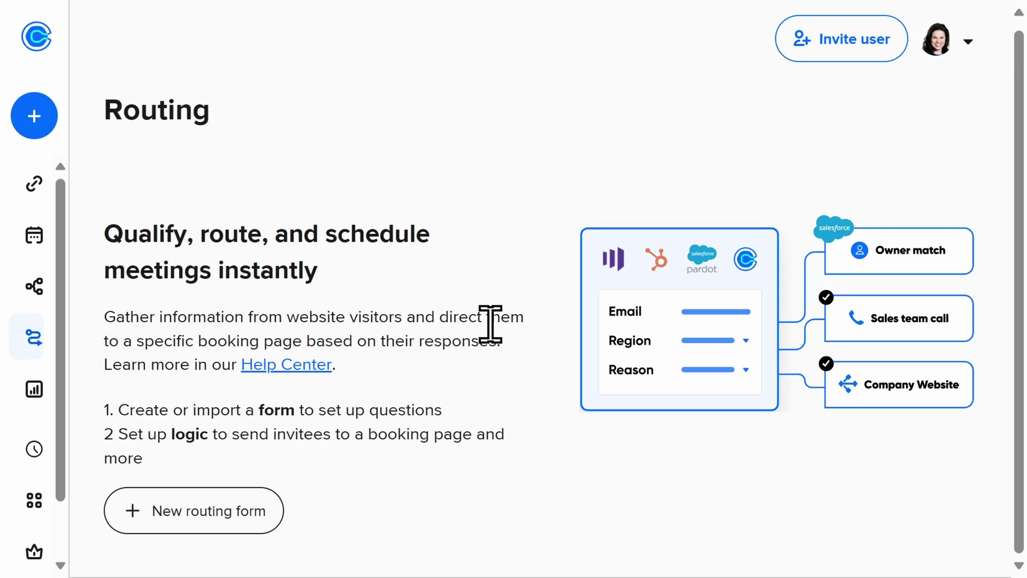
pyautogui.moveTo(35, 389)
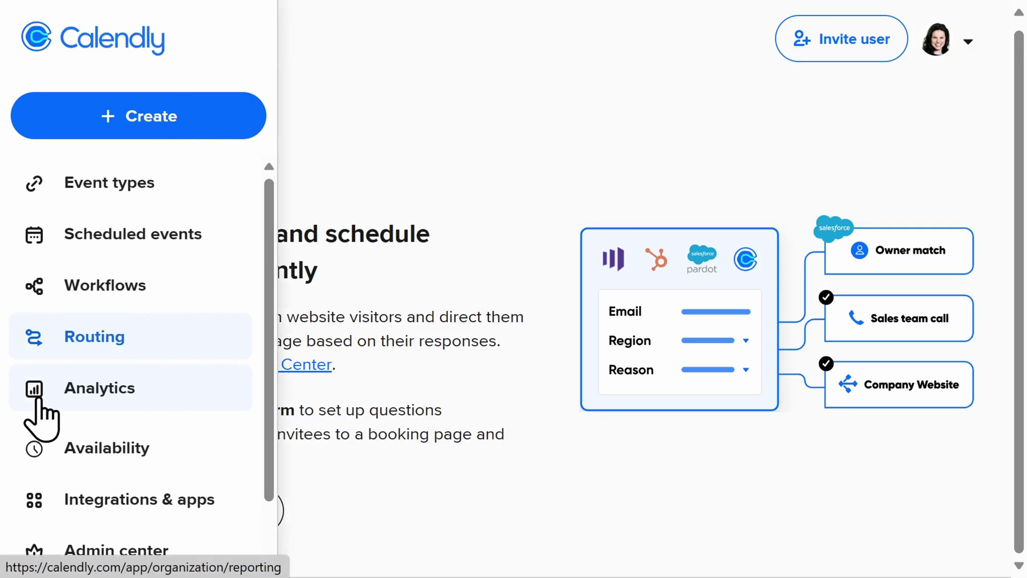
pyautogui.click(40, 414)
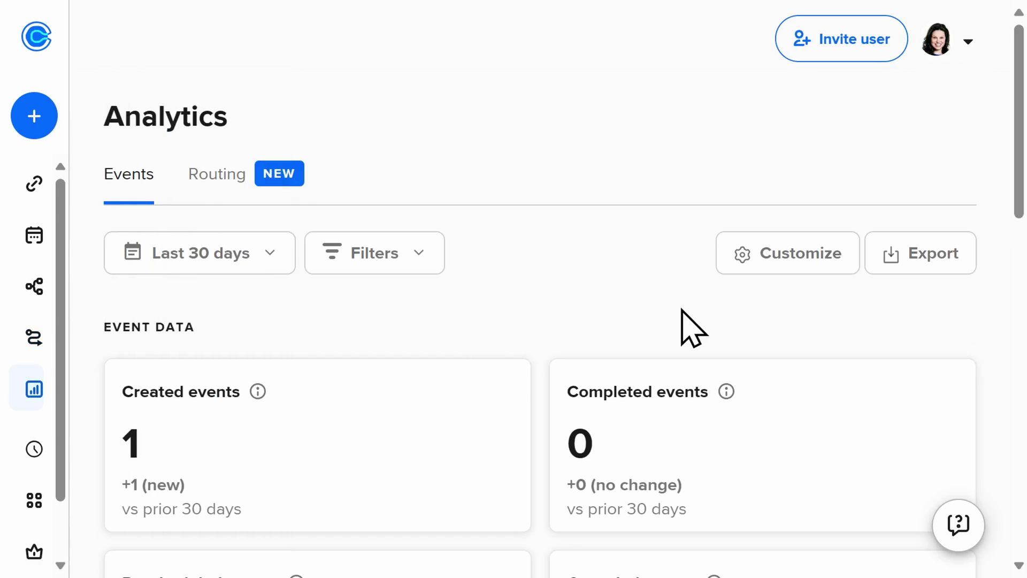
pyautogui.scroll(-1, 692, 328)
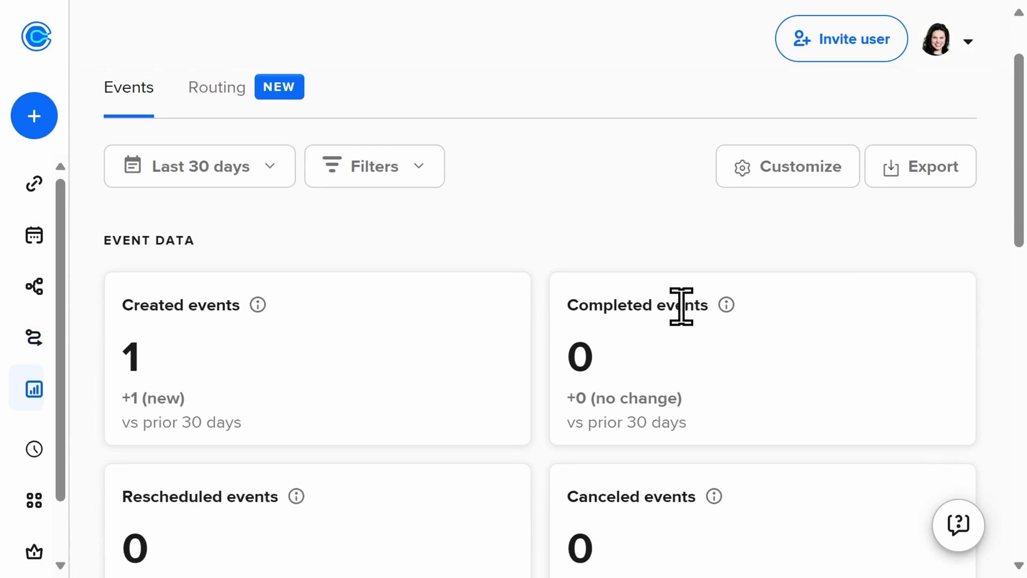
pyautogui.scroll(-1, 681, 305)
pyautogui.scroll(-1, 681, 305)
pyautogui.scroll(-1, 681, 305)
pyautogui.scroll(-1, 681, 305)
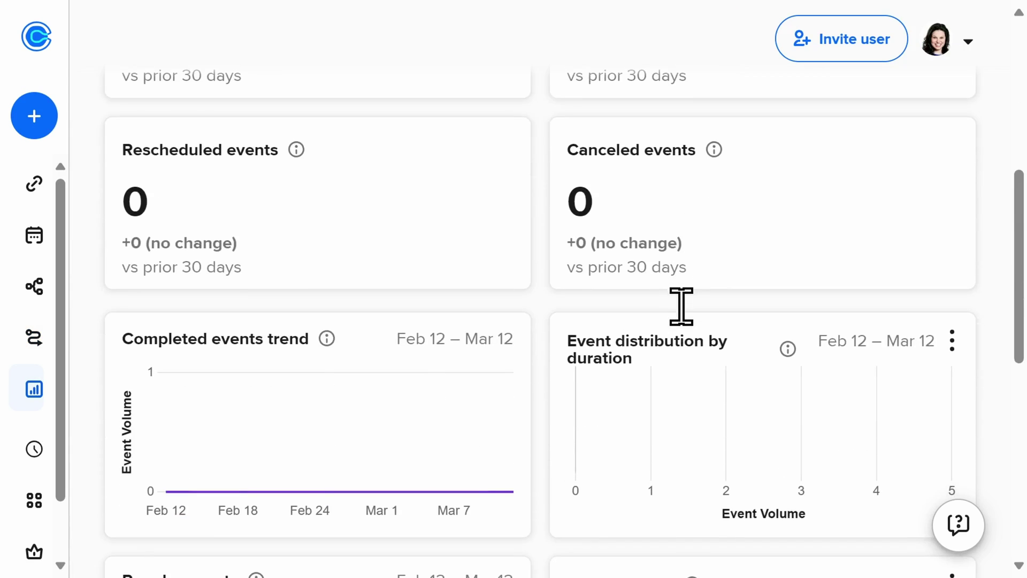
pyautogui.scroll(-1, 682, 313)
pyautogui.scroll(-1, 681, 313)
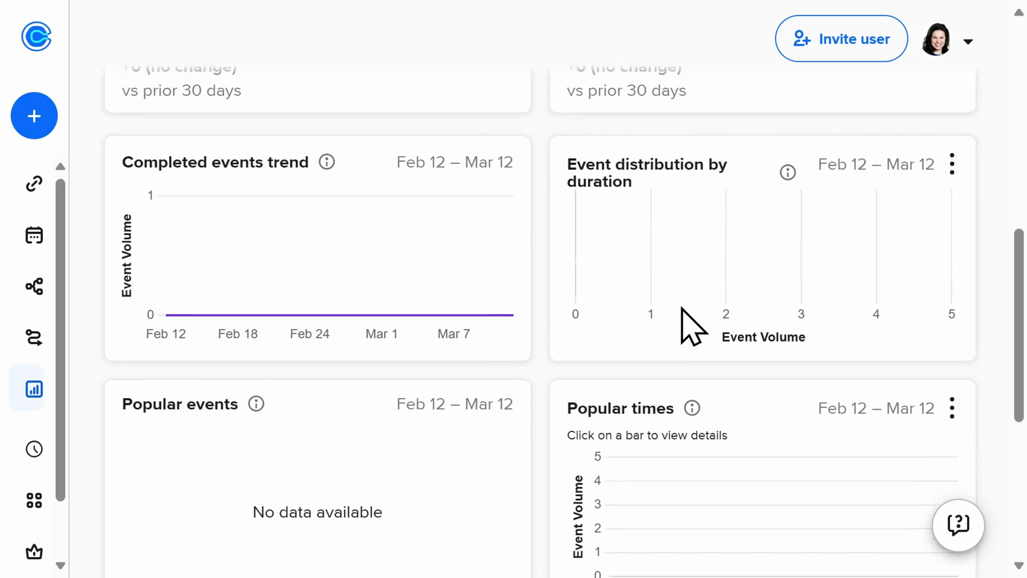
pyautogui.scroll(-1, 681, 308)
pyautogui.scroll(-1, 681, 308)
pyautogui.scroll(-1, 679, 308)
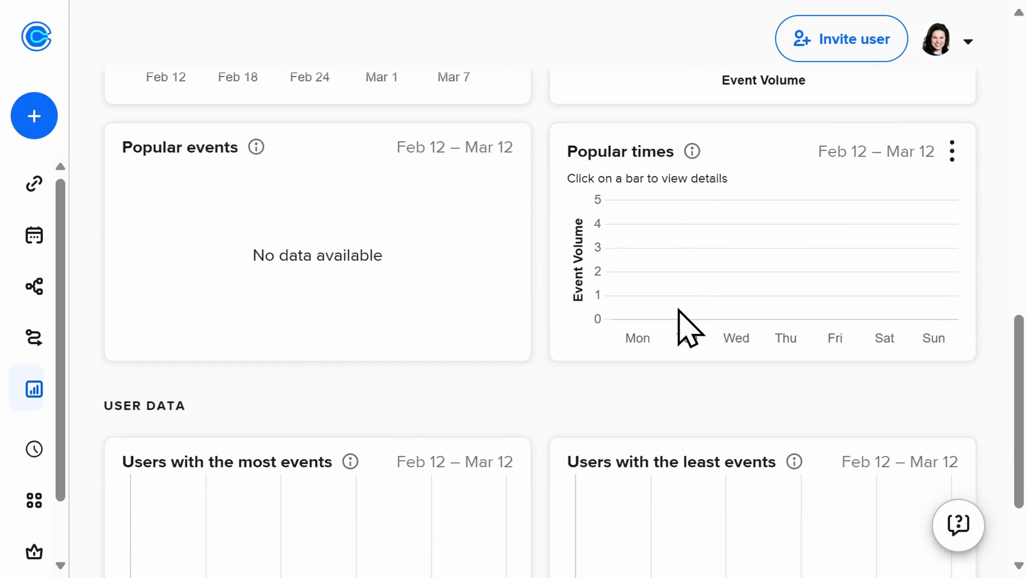
pyautogui.scroll(-1, 678, 310)
pyautogui.scroll(-1, 678, 309)
pyautogui.scroll(4, 678, 310)
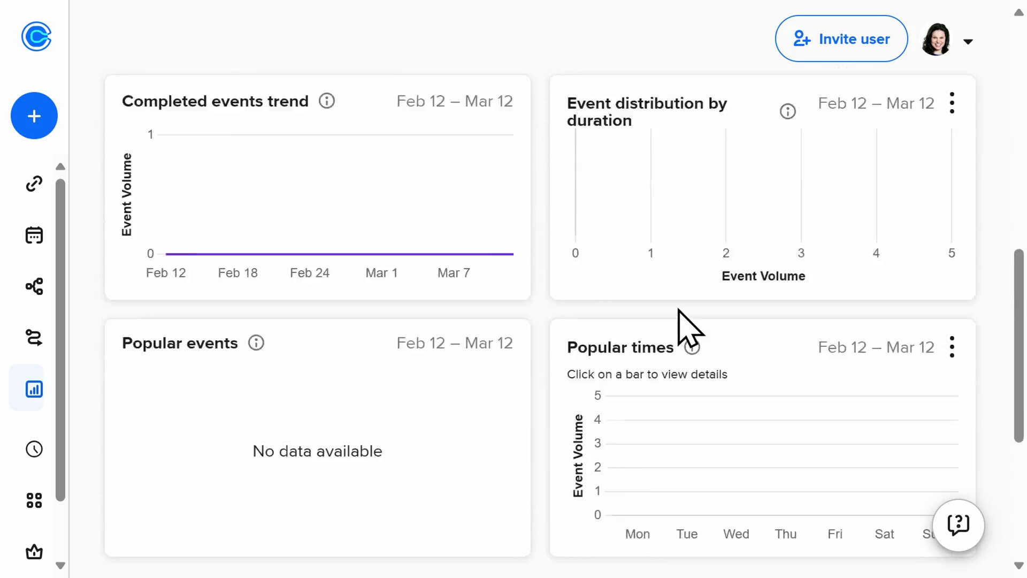
pyautogui.scroll(4, 678, 310)
pyautogui.scroll(3, 678, 310)
pyautogui.scroll(1, 678, 311)
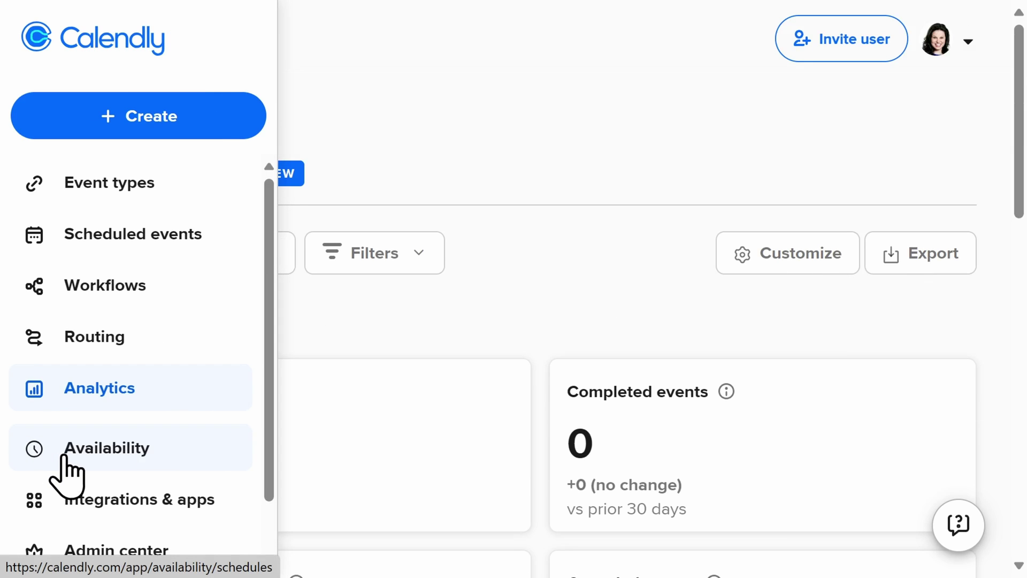
# Go to Availability to see the Working hours schedule on Pacific Time
pyautogui.click(64, 456)
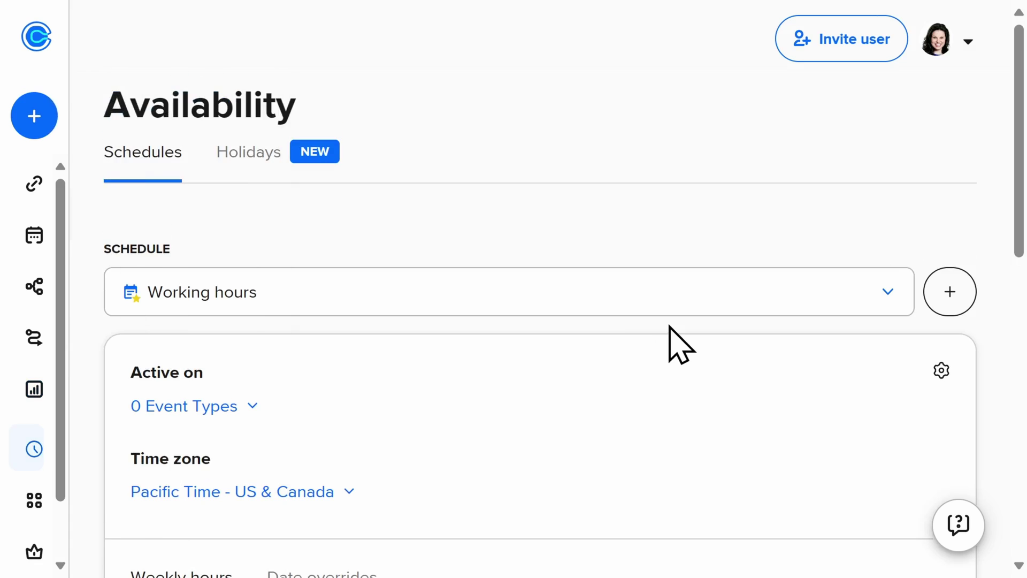
pyautogui.scroll(-4, 670, 327)
pyautogui.scroll(-1, 679, 345)
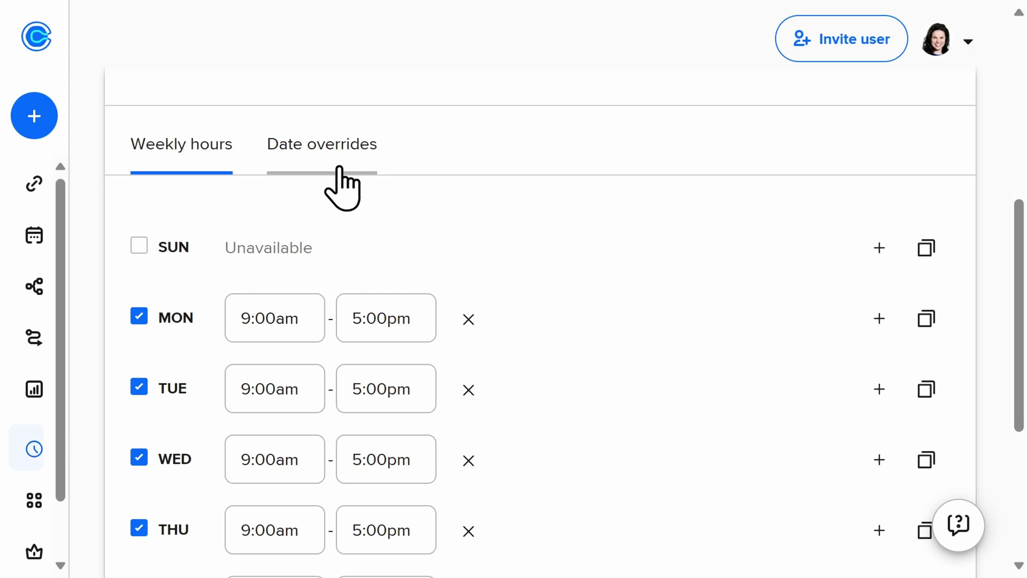
# Browse the Integrations & apps catalogue
pyautogui.click(40, 498)
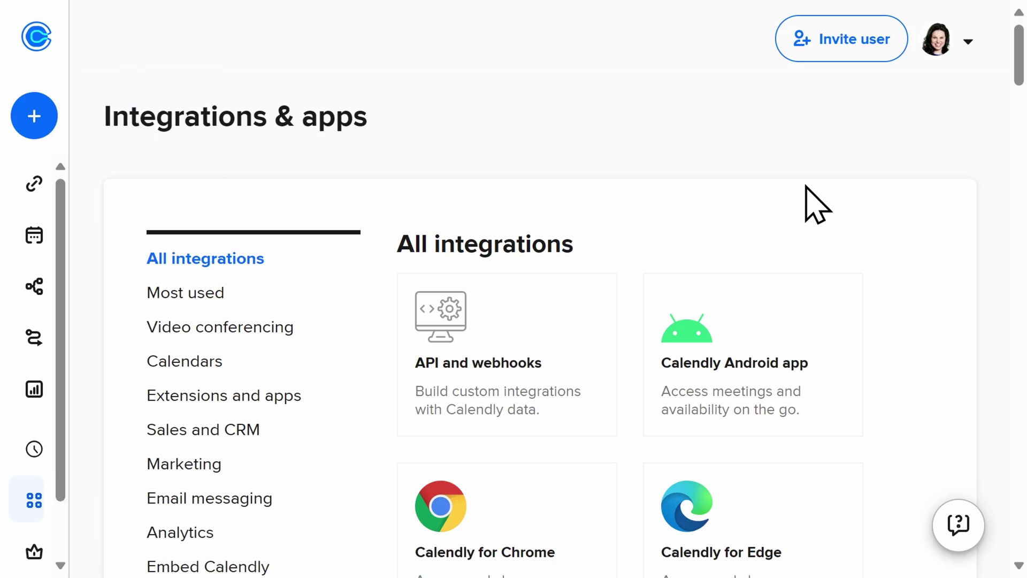
pyautogui.scroll(-1, 806, 188)
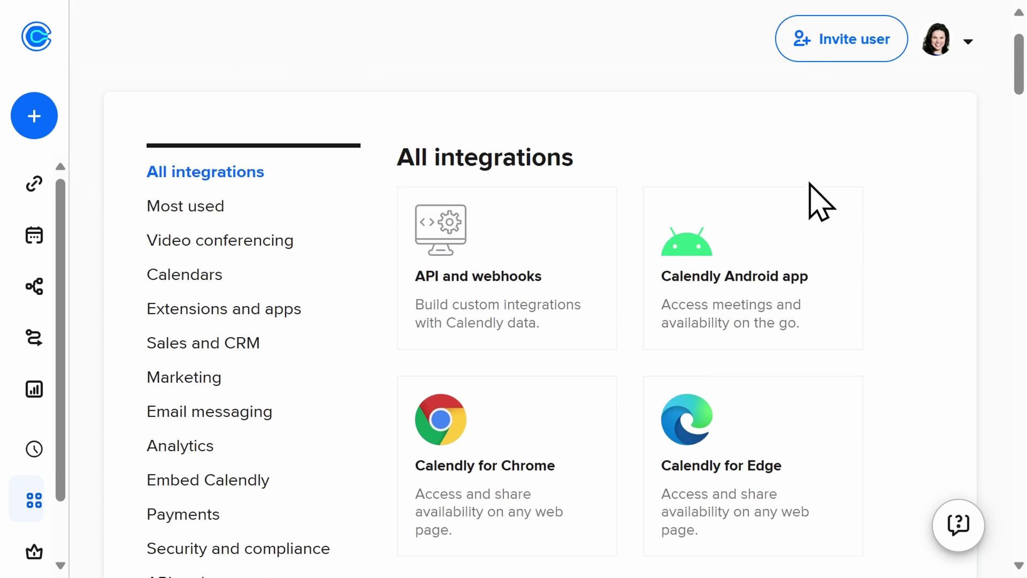
pyautogui.scroll(-2, 893, 198)
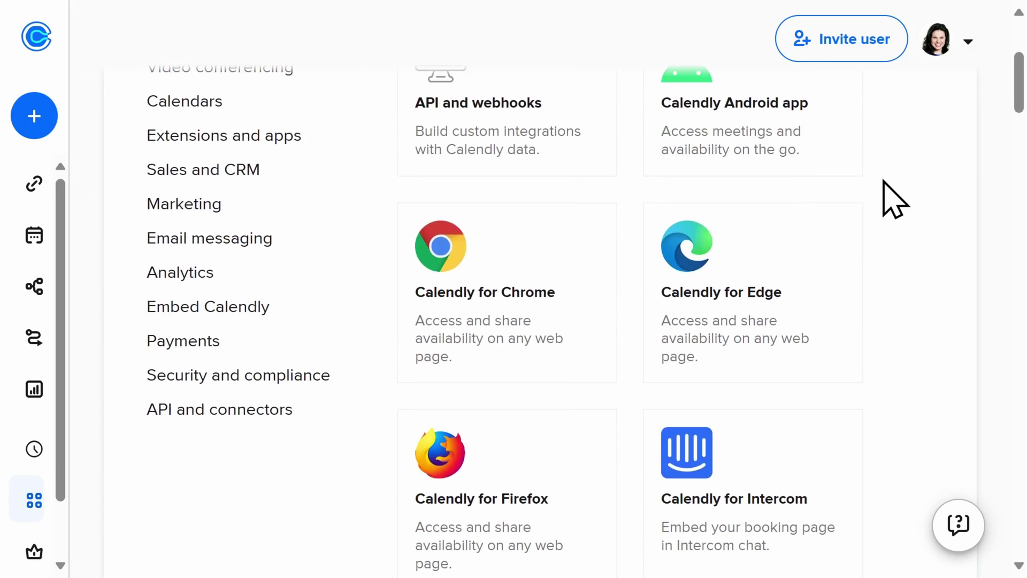
pyautogui.scroll(-1, 894, 198)
pyautogui.scroll(-2, 894, 198)
pyautogui.scroll(-1, 894, 197)
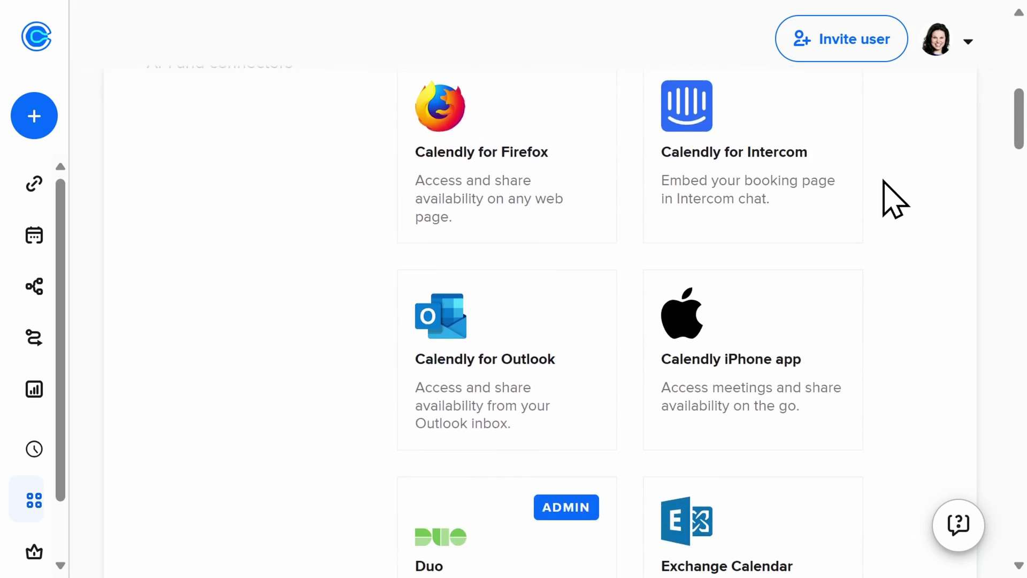
pyautogui.scroll(-1, 894, 197)
pyautogui.scroll(-1, 894, 198)
pyautogui.scroll(-1, 893, 198)
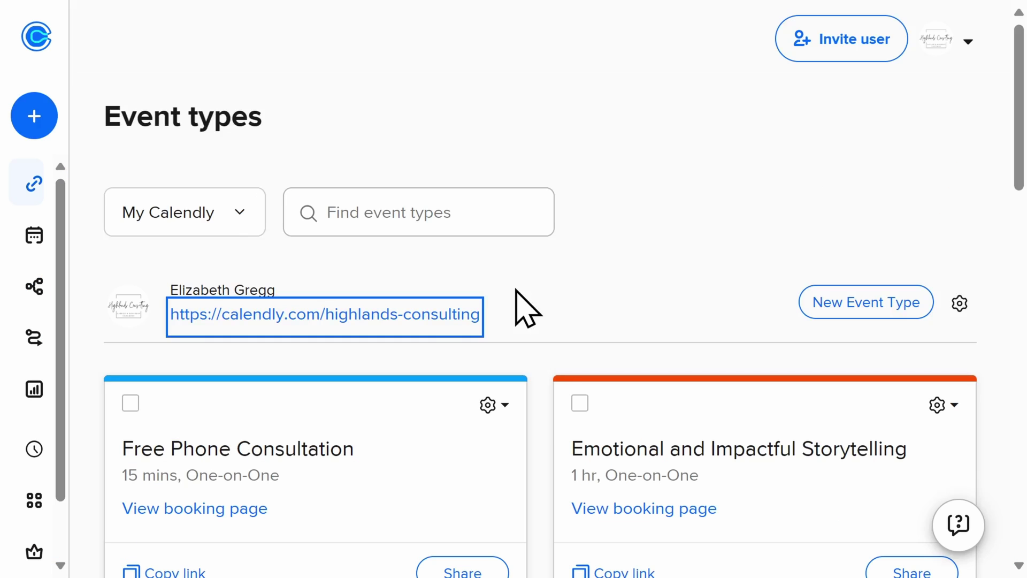
pyautogui.scroll(-1, 516, 290)
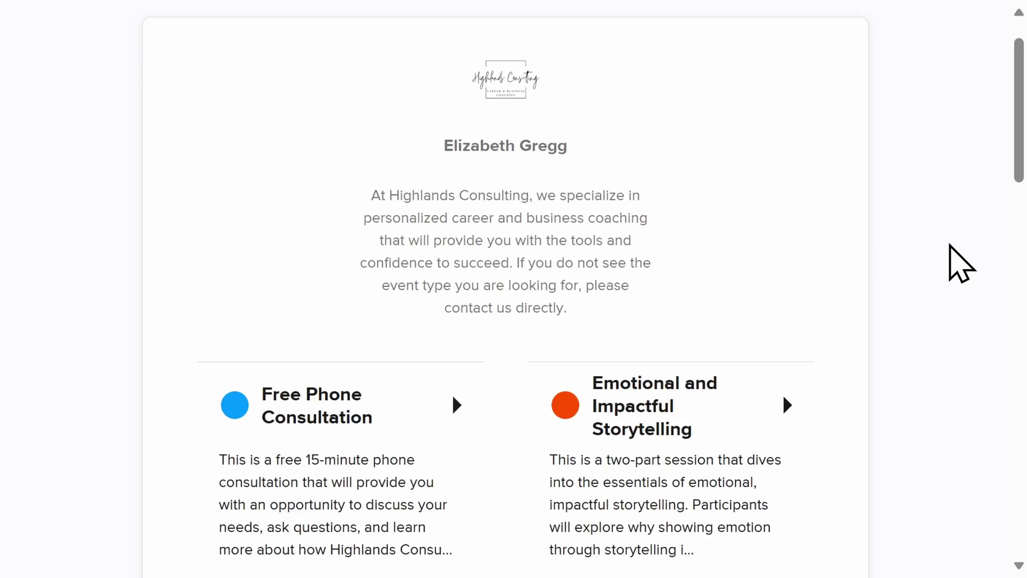
pyautogui.scroll(-4, 947, 259)
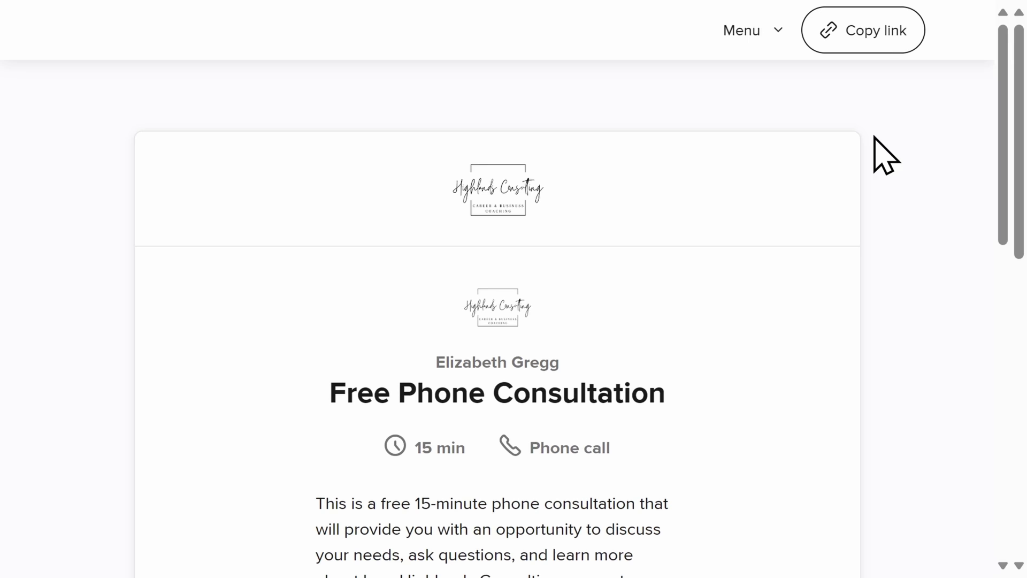
pyautogui.scroll(-2, 874, 137)
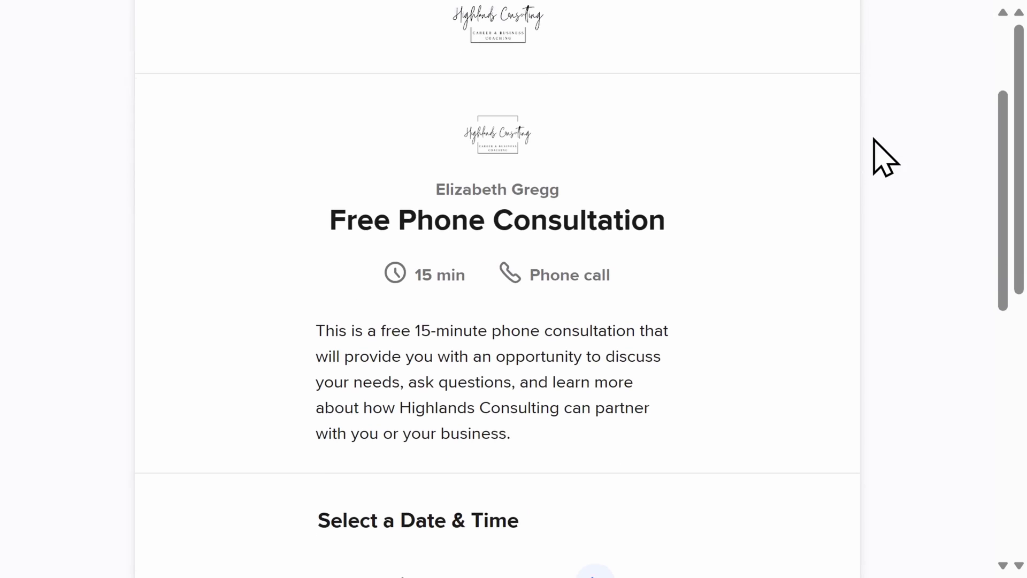
pyautogui.scroll(-2, 873, 138)
pyautogui.scroll(-1, 874, 140)
pyautogui.scroll(-1, 872, 143)
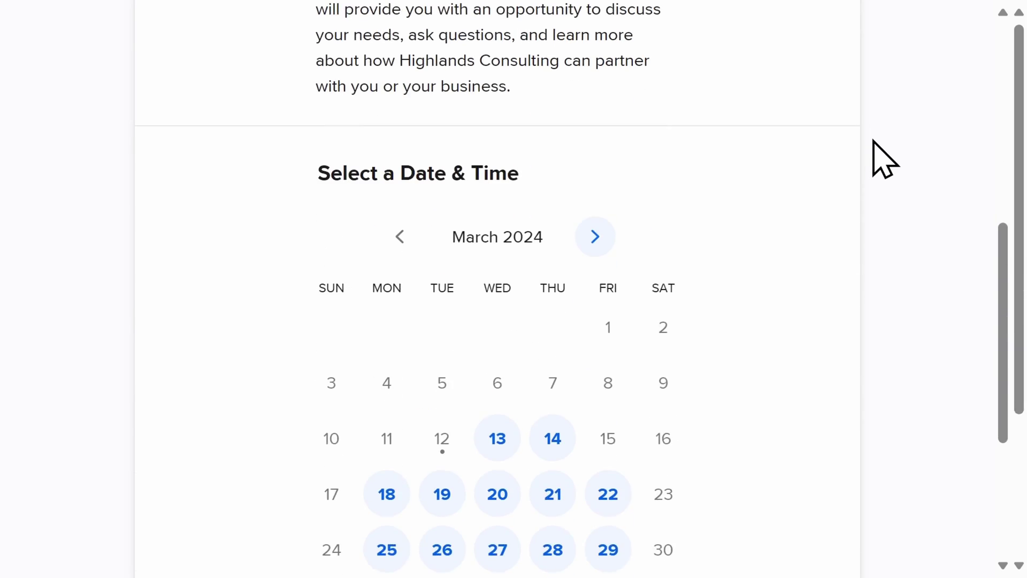